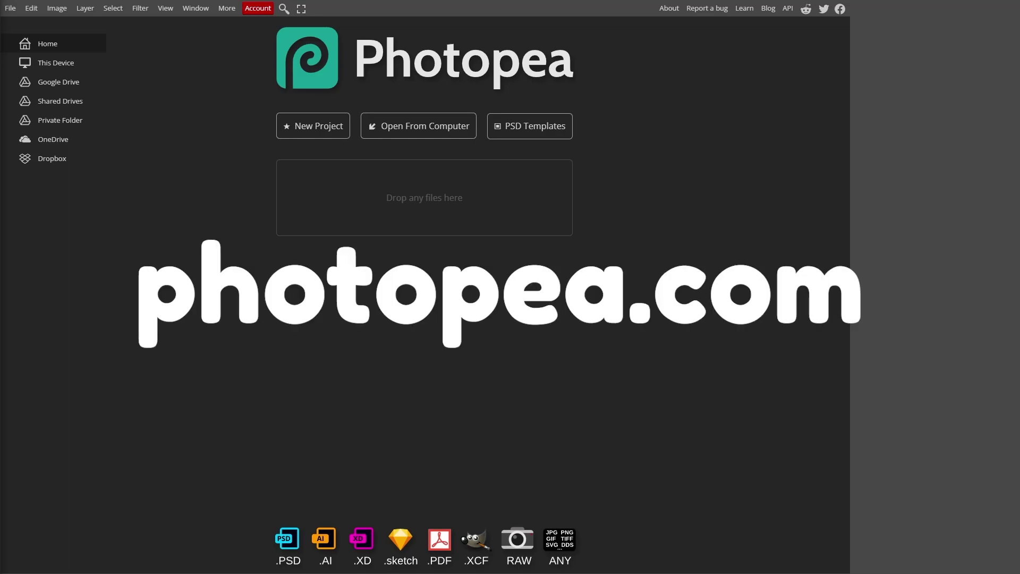
Create a new 512 × 512 pixel project with a white background
click(321, 129)
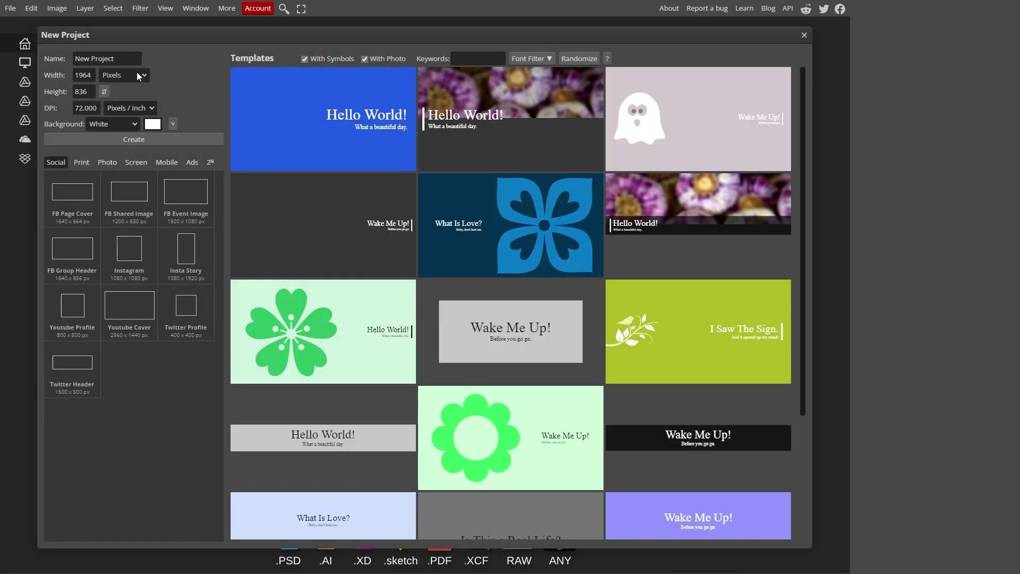
double_click(84, 75)
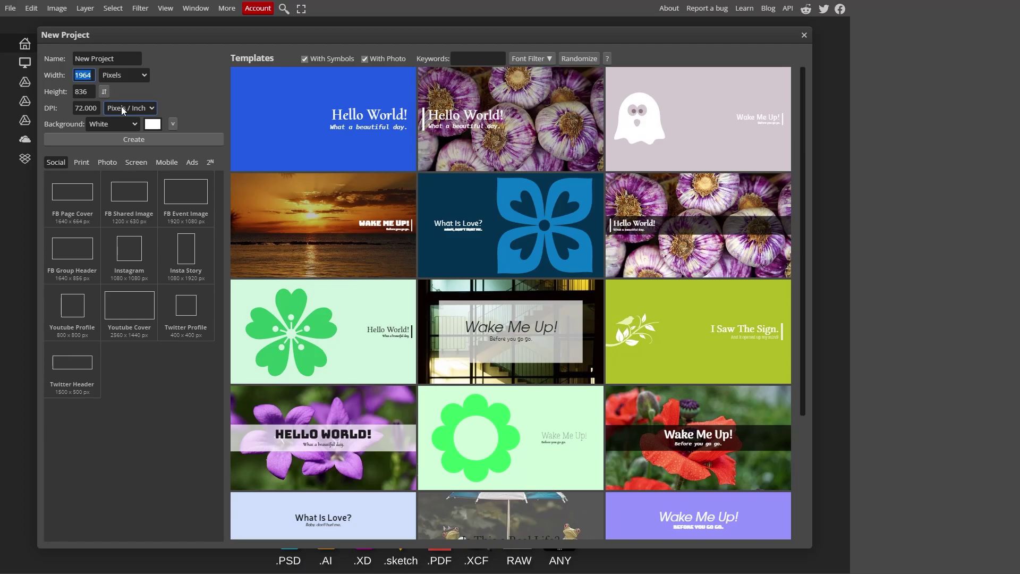
text(512)
double_click(94, 98)
text(512)
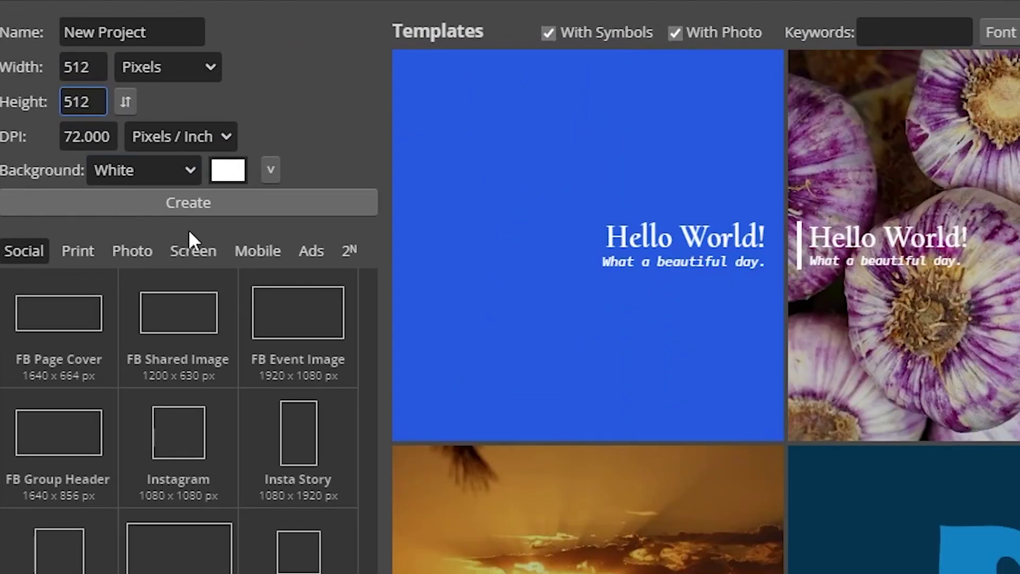
key(Return)
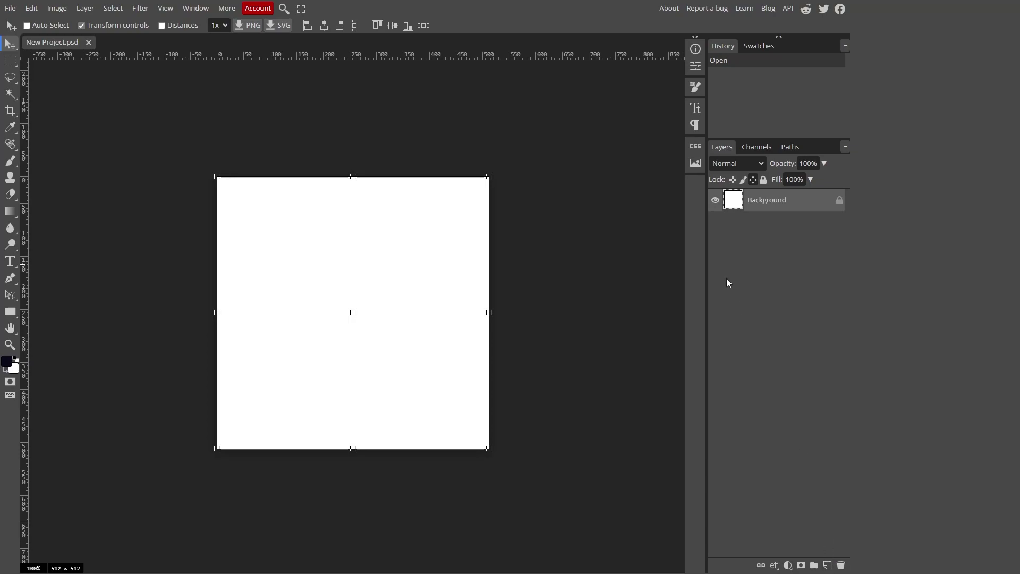
Add a new layer above the background and activate the Paint Bucket tool
click(827, 565)
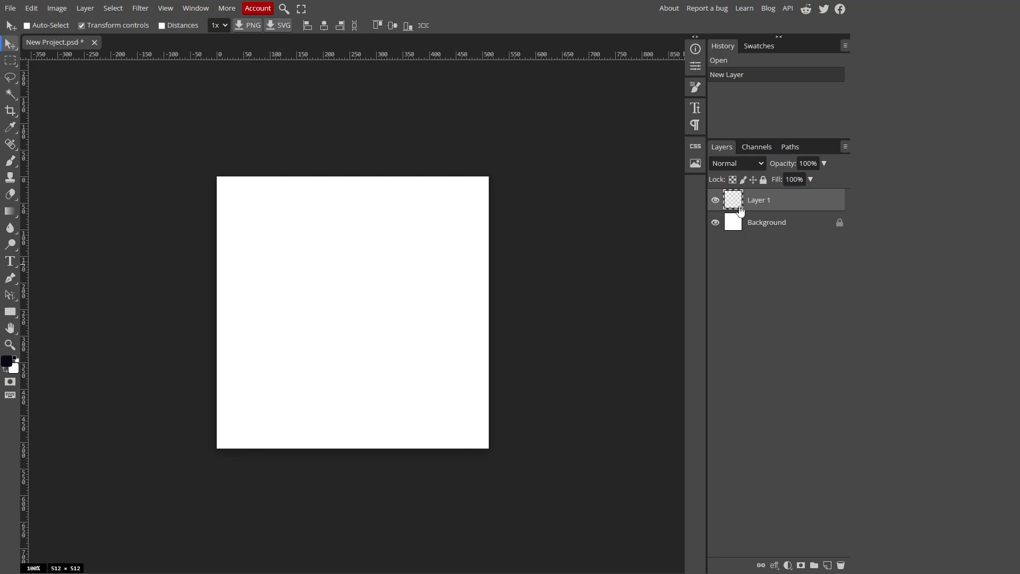
click(10, 213)
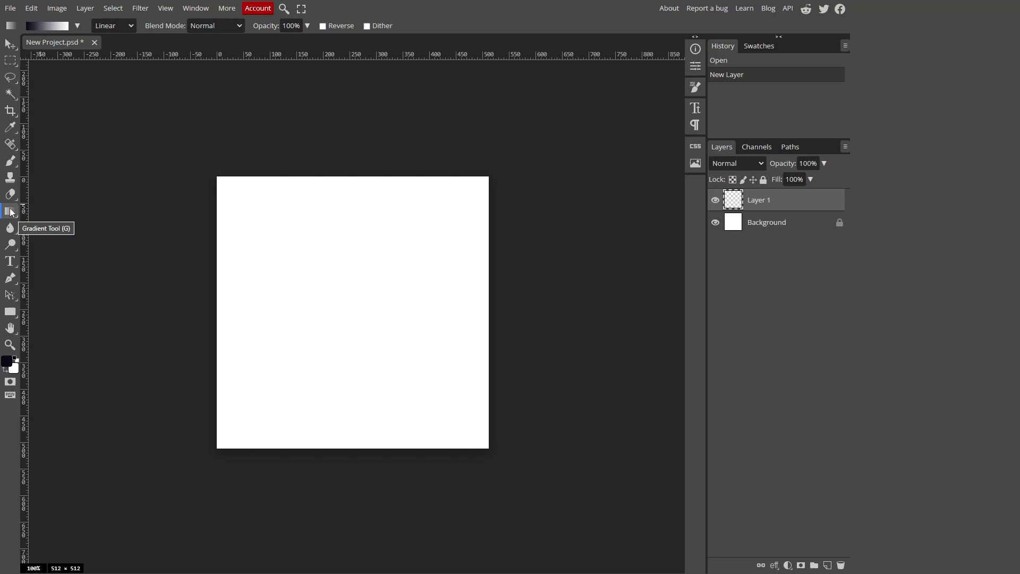
right_click(13, 212)
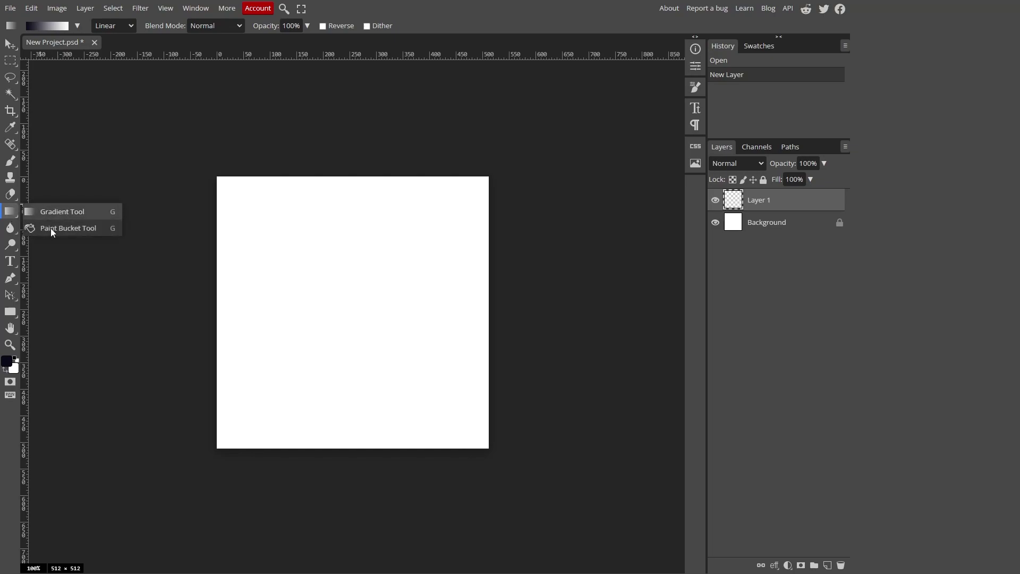
click(82, 226)
right_click(11, 211)
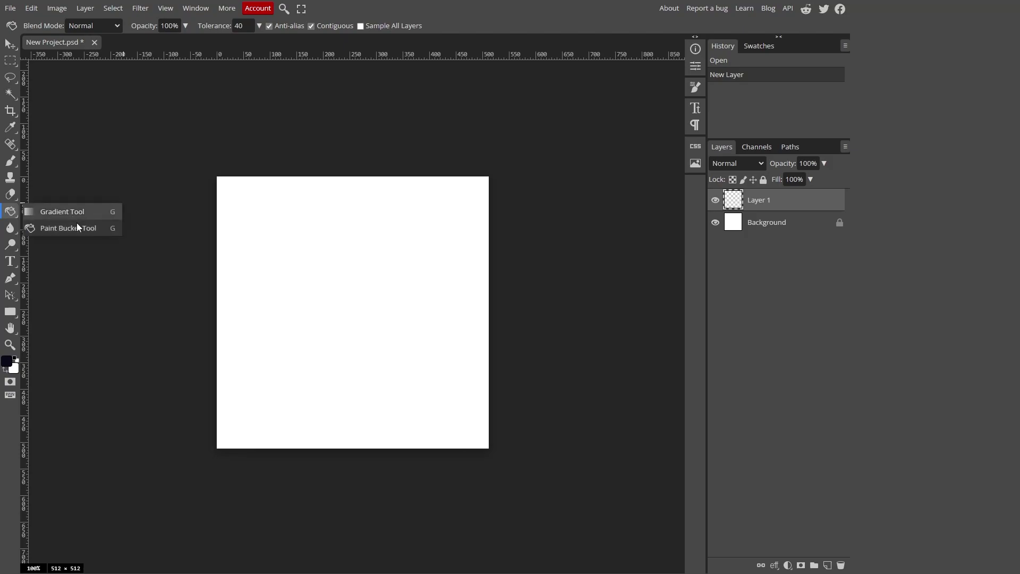
click(78, 225)
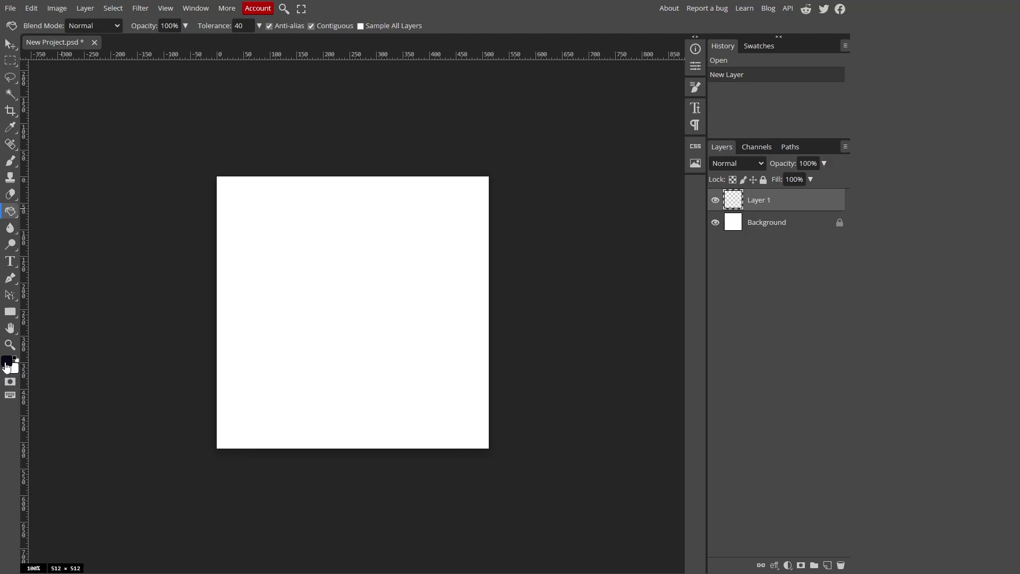
Choose a light mint green foreground colour and fill the empty new layer with it
click(7, 361)
drag(175, 89, 546, 297)
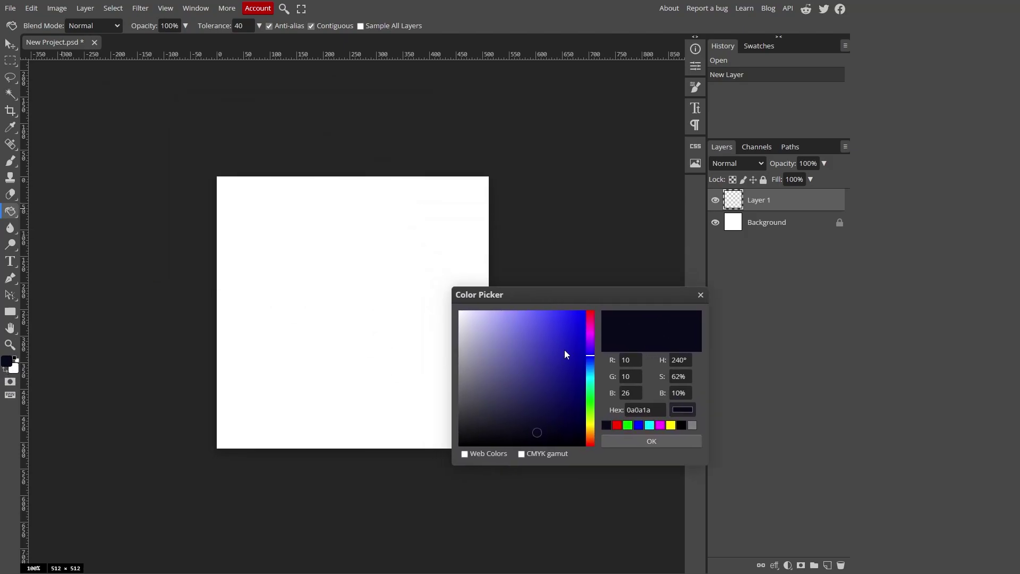
click(590, 384)
click(541, 357)
mouse_move(541, 356)
mouse_down()
mouse_move(542, 326)
mouse_move(528, 334)
mouse_move(515, 324)
mouse_move(537, 324)
mouse_up()
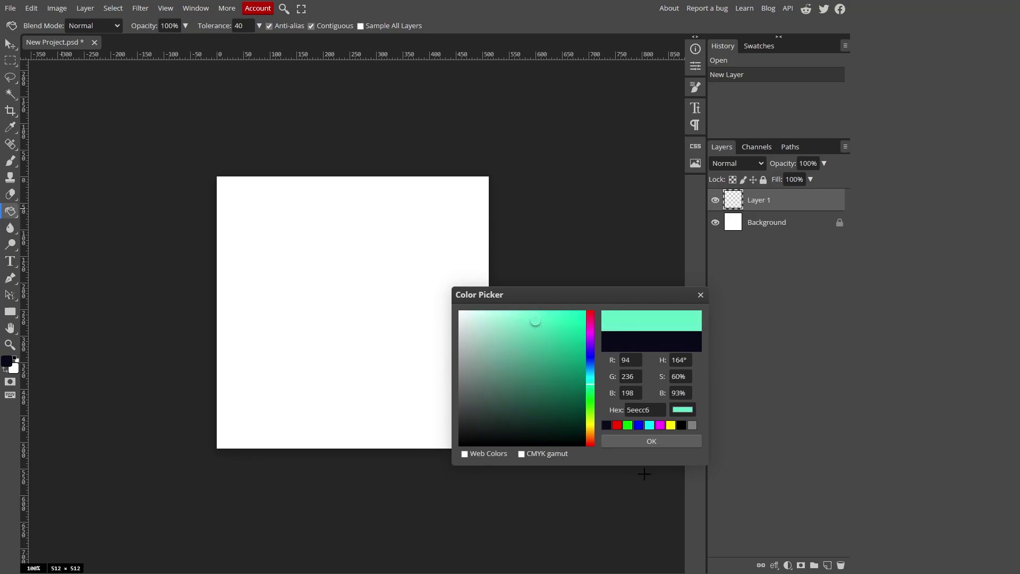
click(651, 442)
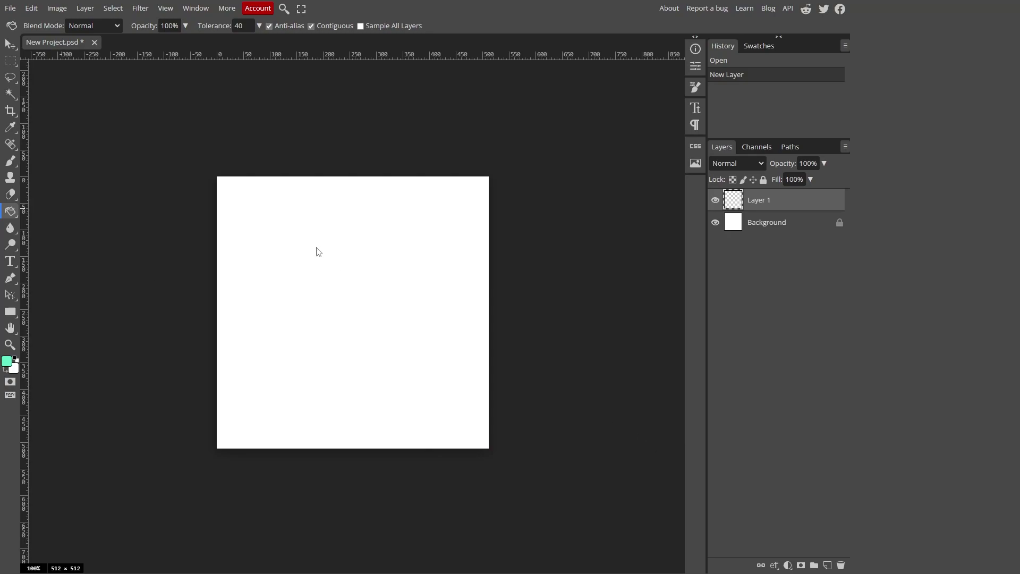
click(388, 248)
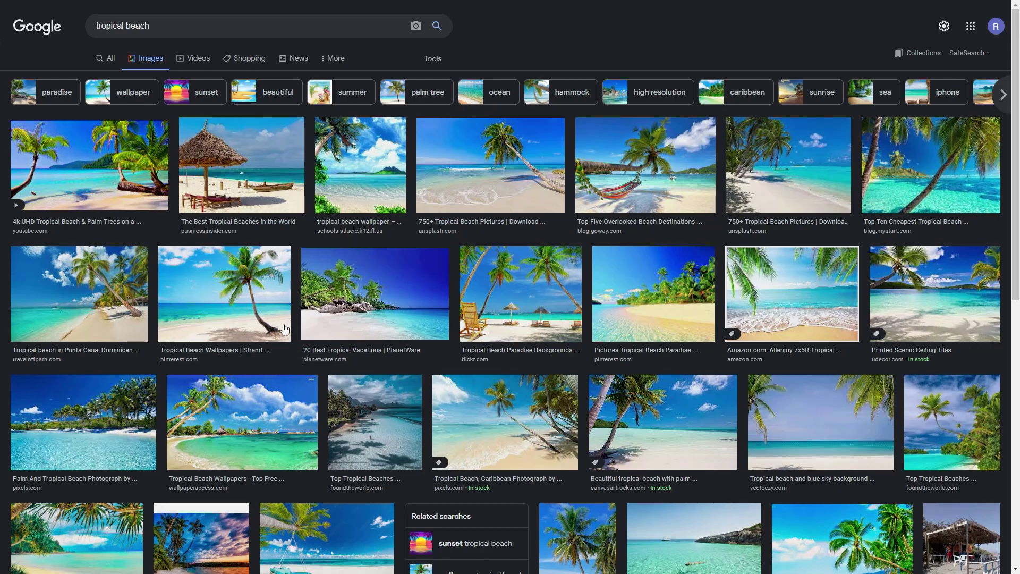
Open the Amazon palm-leaf beach picture from the tropical beach image results in Google and copy the image
click(840, 422)
key(Escape)
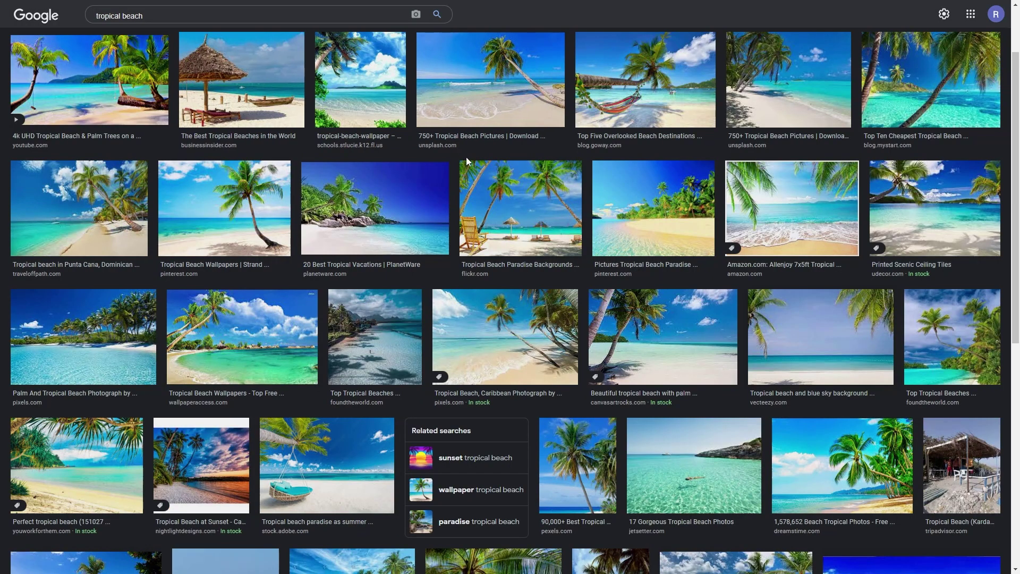
scroll(380, 69, up, 2)
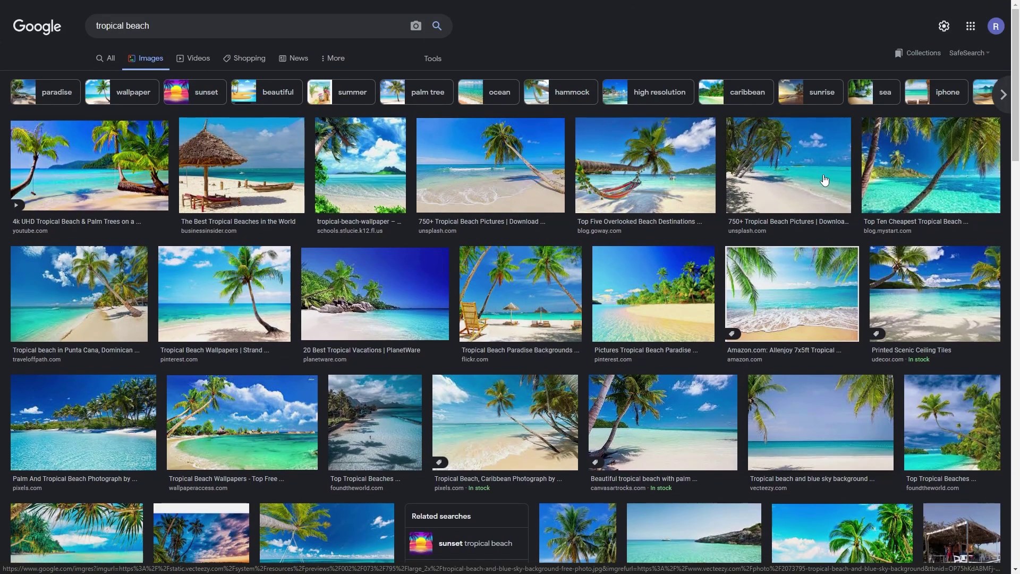
click(792, 293)
right_click(808, 185)
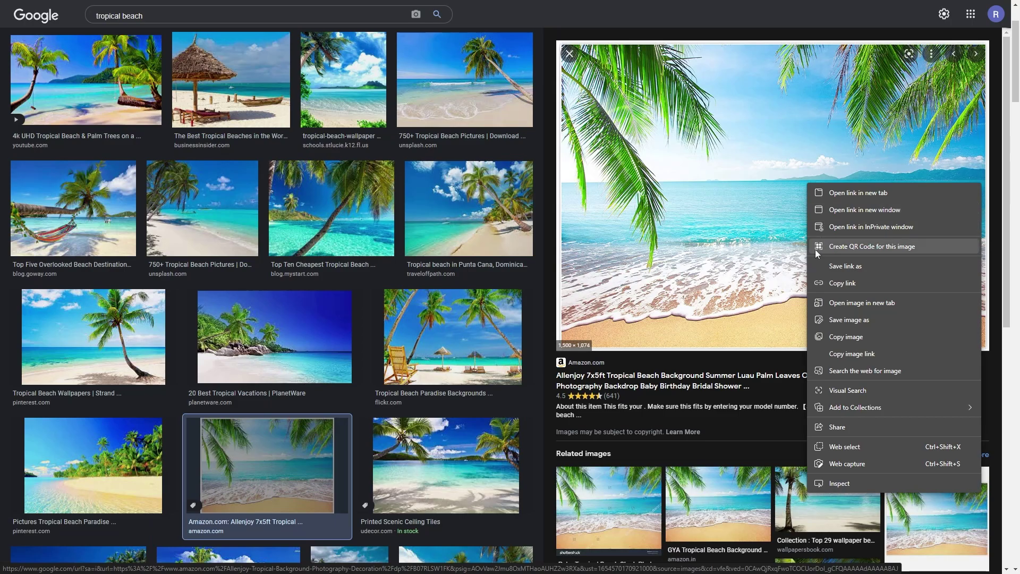
click(840, 340)
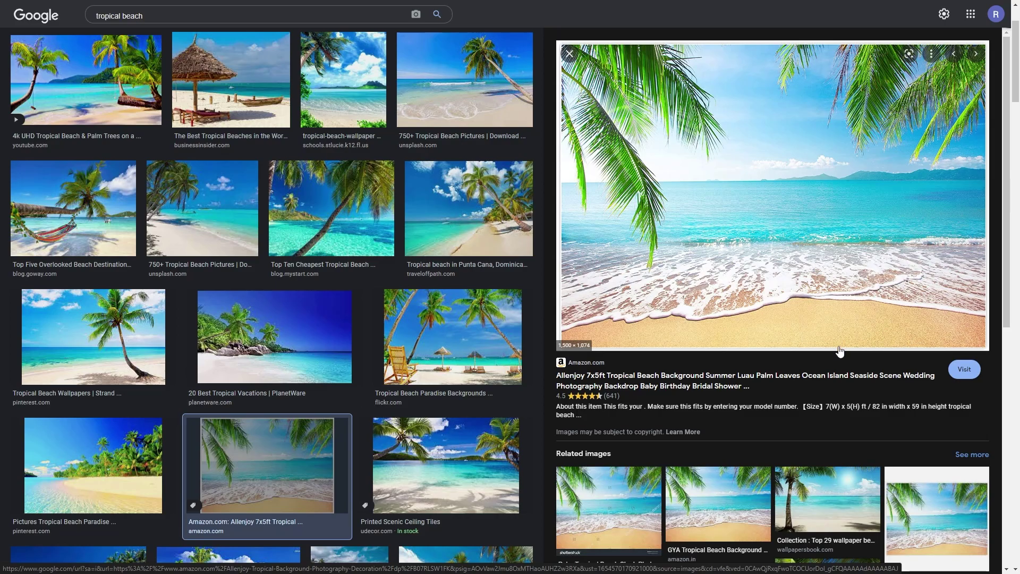
right_click(794, 206)
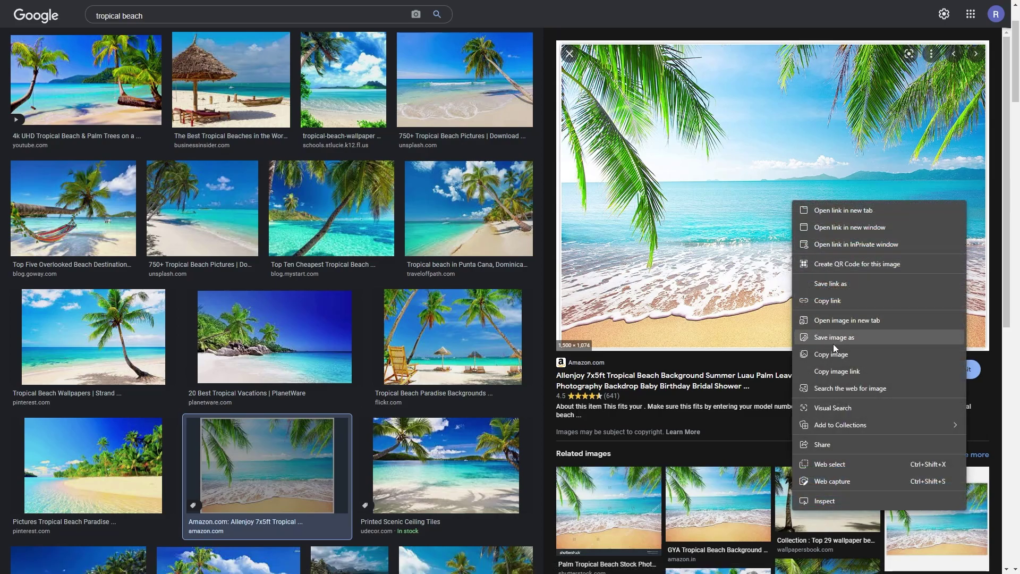
click(530, 5)
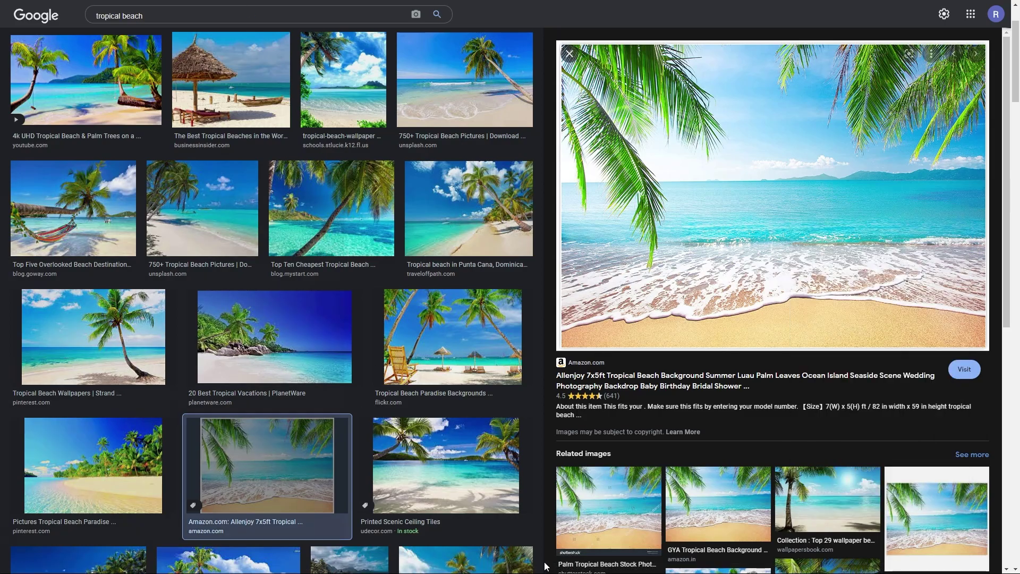
key(super)
click(292, 3)
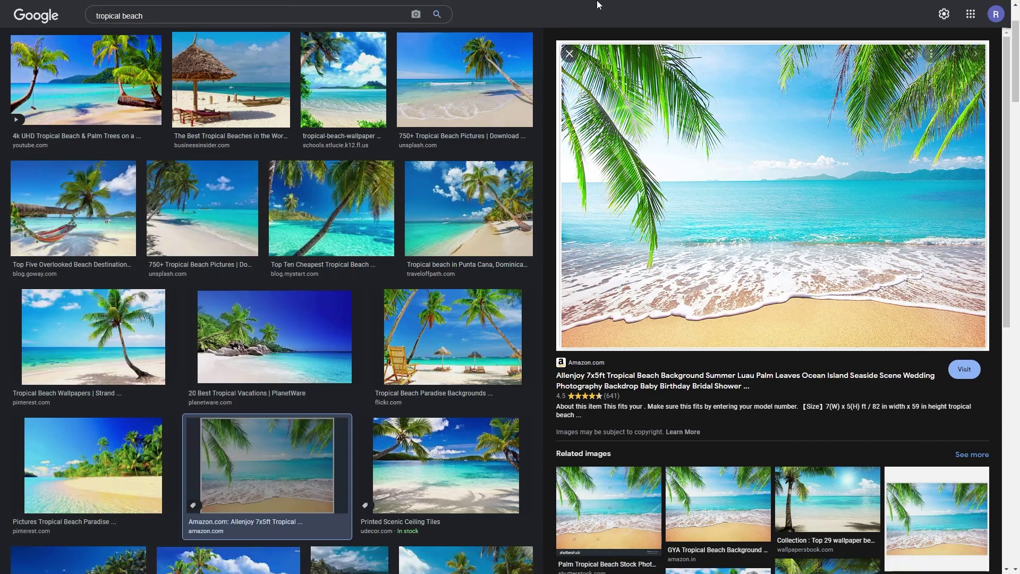
Switch back to Photopea and paste the copied beach image into the project above the green layer
mouse_move(599, 5)
key(ctrl+Tab)
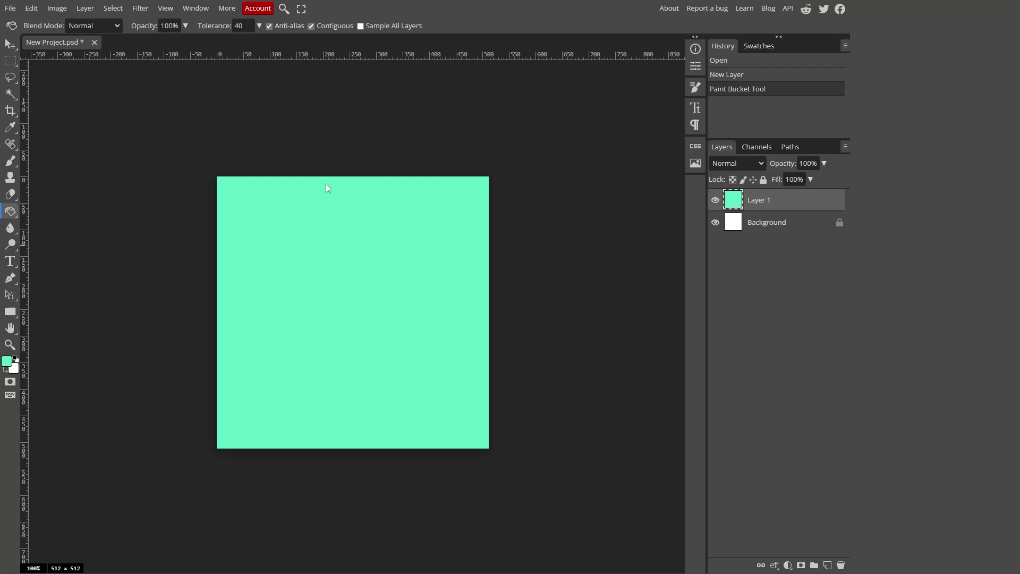
key(ctrl+v)
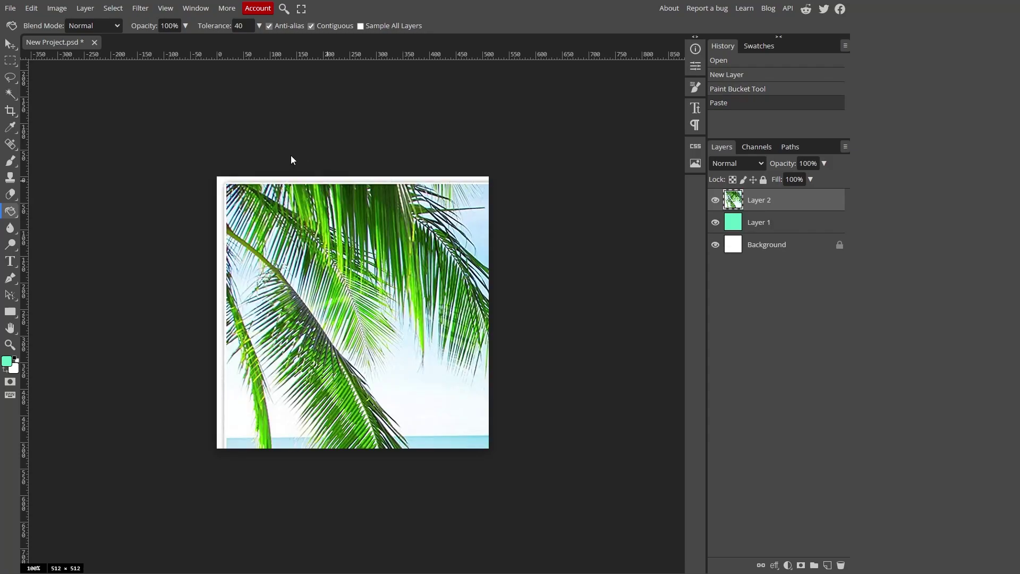
click(357, 293)
Move and scale the pasted beach image so its sea, shoreline and distant hills fill the whole canvas, without palm leaves
click(11, 43)
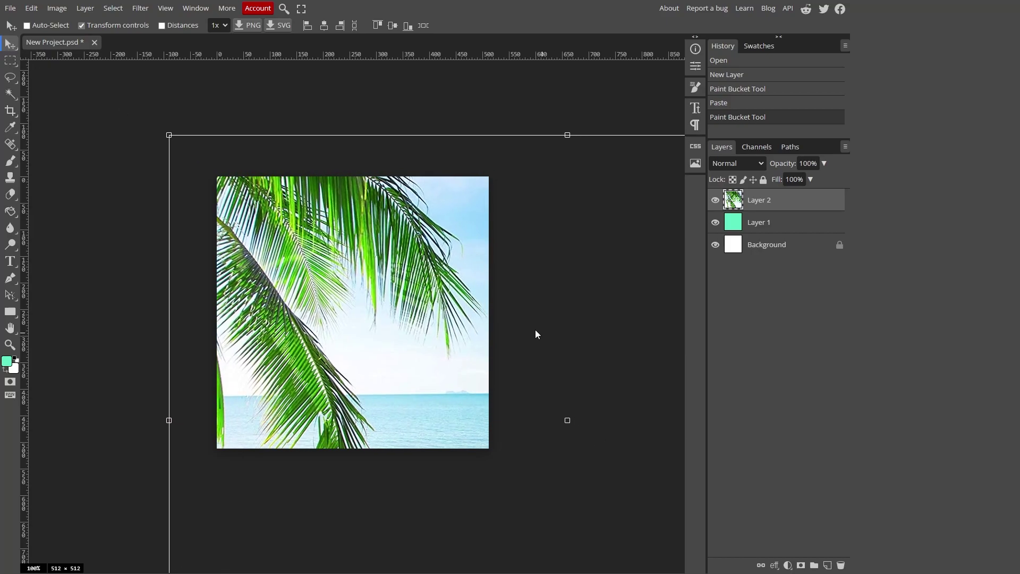
drag(535, 330, 307, 258)
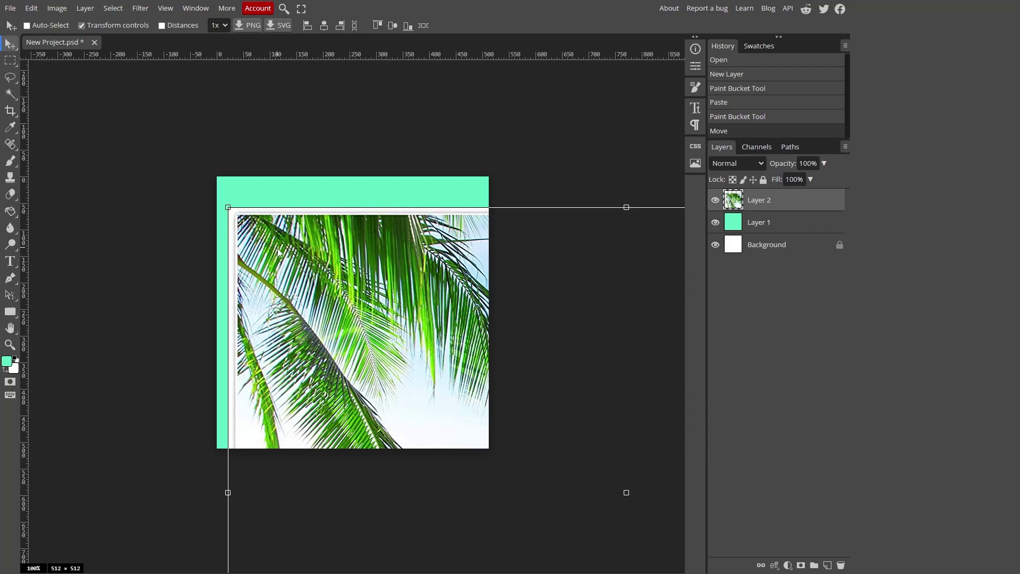
drag(232, 216, 319, 256)
drag(266, 211, 147, 154)
drag(496, 412, 469, 403)
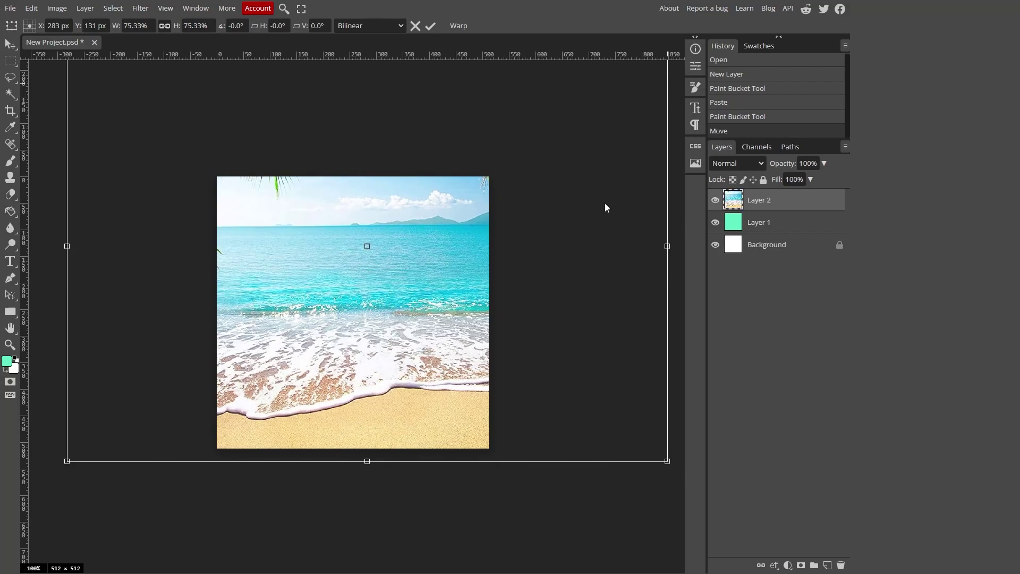
drag(605, 208, 535, 229)
drag(621, 480, 655, 510)
key(Return)
key(ctrl+d)
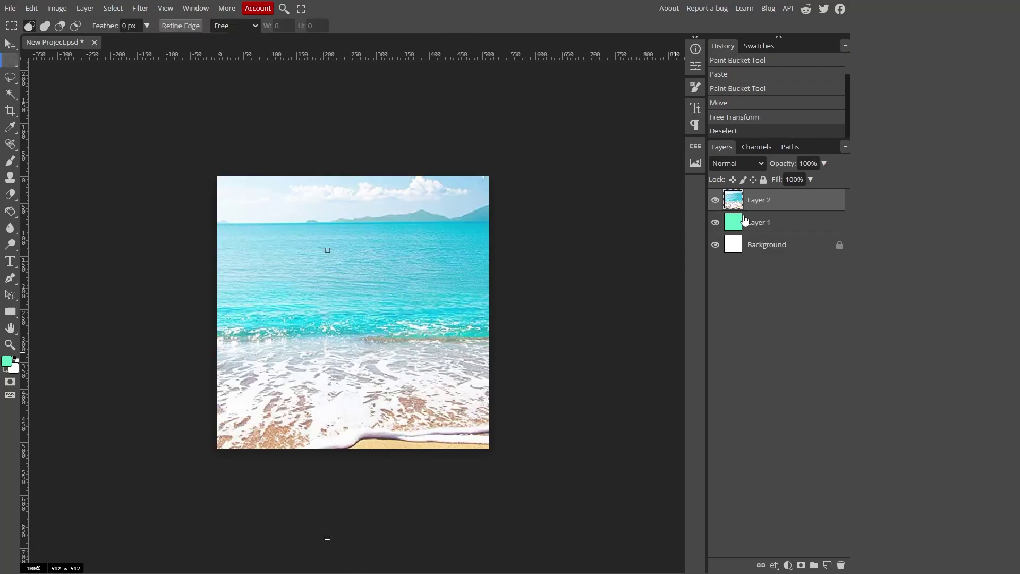
Open the beach layer's blending options, enable Gradient Overlay and show its settings, keeping the overlay opacity at 100%
right_click(769, 204)
click(775, 213)
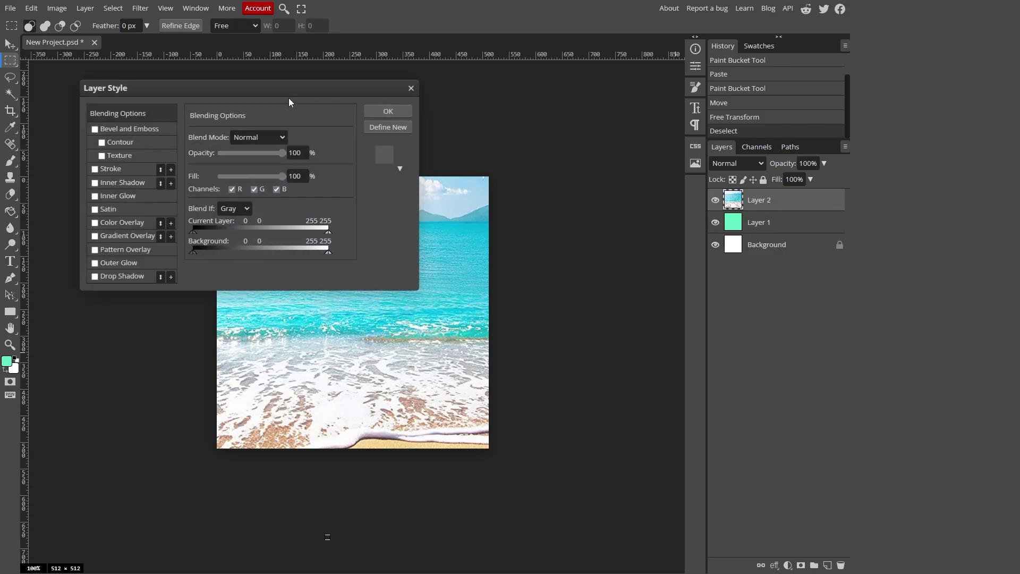
drag(289, 98, 654, 221)
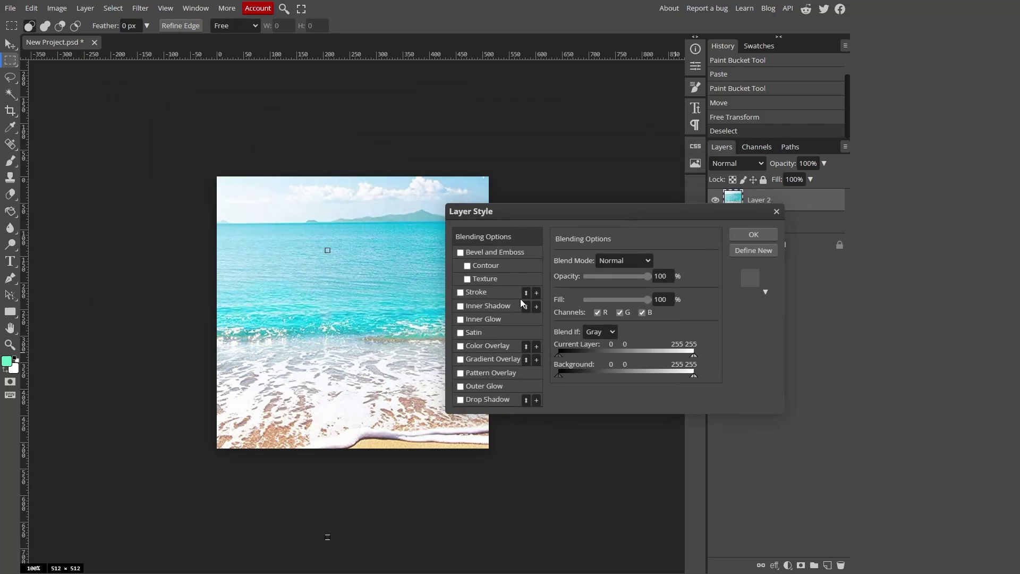
click(461, 360)
drag(499, 210, 591, 206)
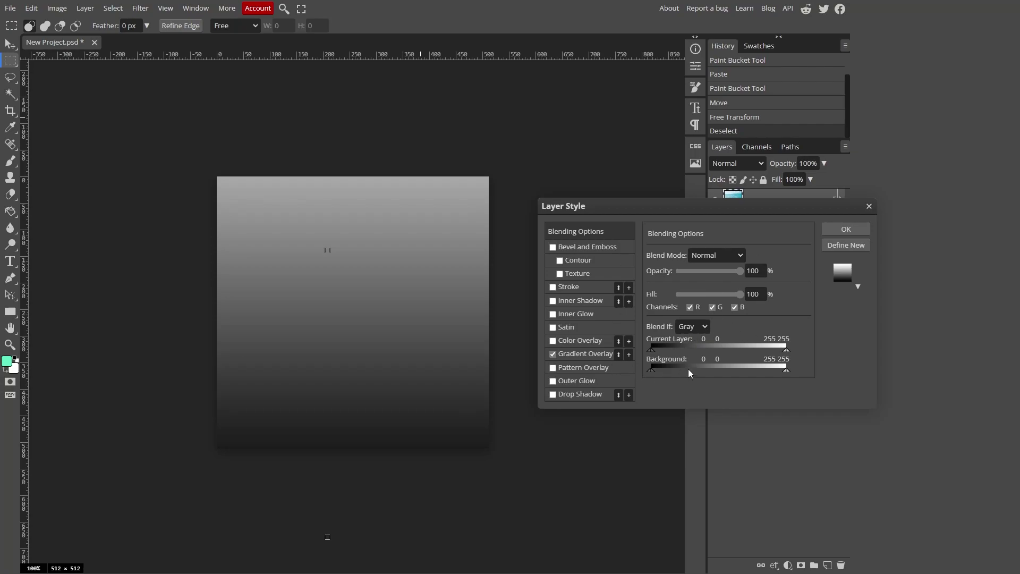
click(585, 354)
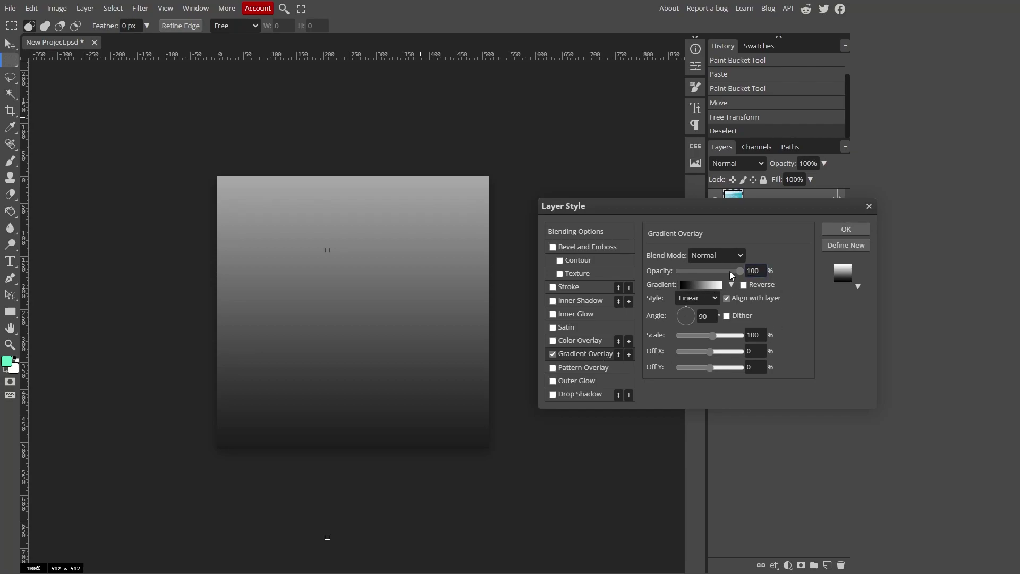
mouse_move(730, 275)
mouse_down()
mouse_move(685, 270)
mouse_move(743, 271)
mouse_up()
Change the overlay gradient's black start colour to a bright mint green
click(699, 286)
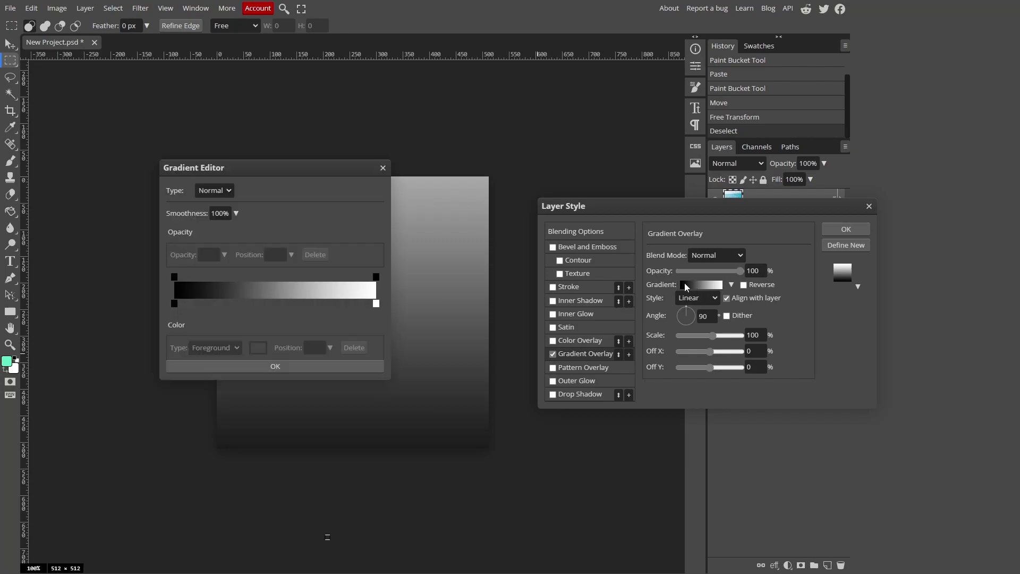
drag(322, 177, 935, 292)
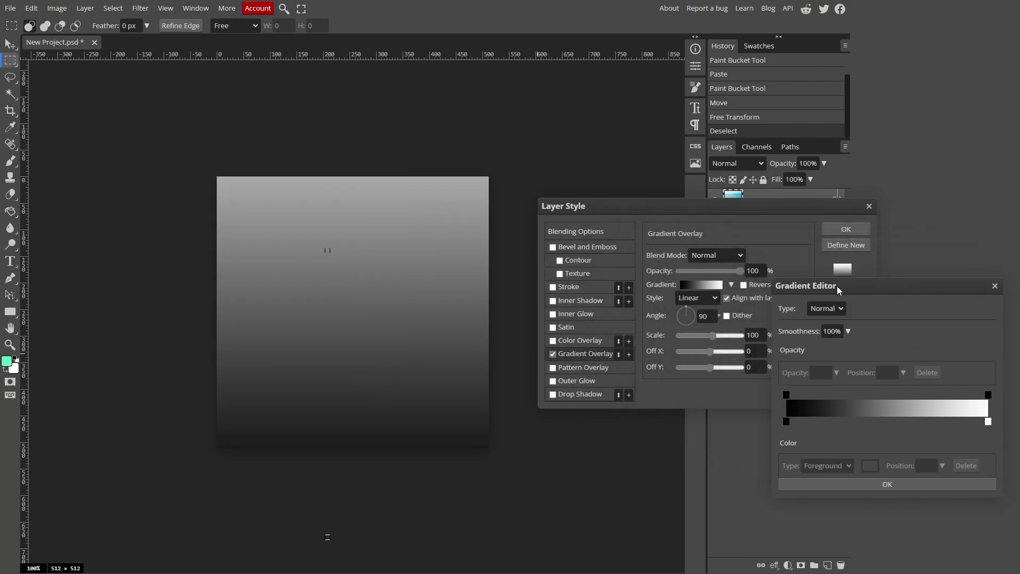
double_click(786, 422)
drag(280, 97, 296, 335)
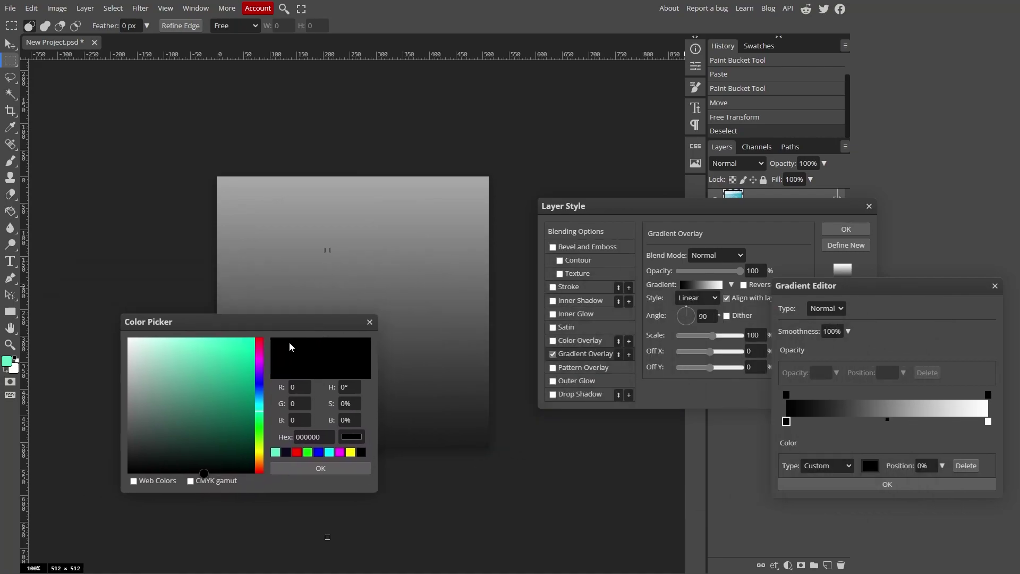
click(250, 453)
click(280, 471)
Set the overlay gradient's white end colour to a vivid blue and lower the overlay's opacity to 33%
double_click(988, 421)
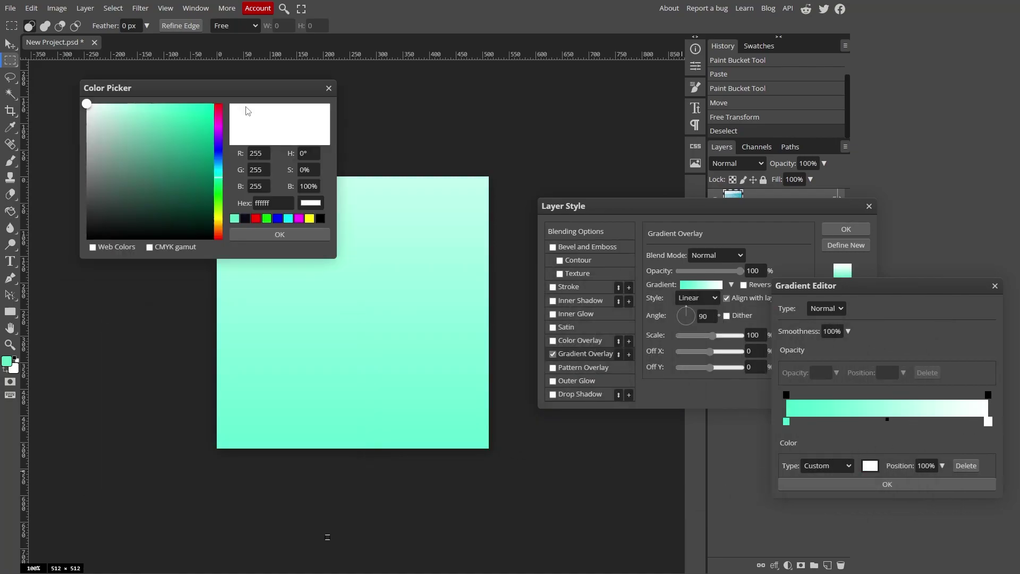
drag(219, 93, 588, 358)
drag(589, 440, 551, 383)
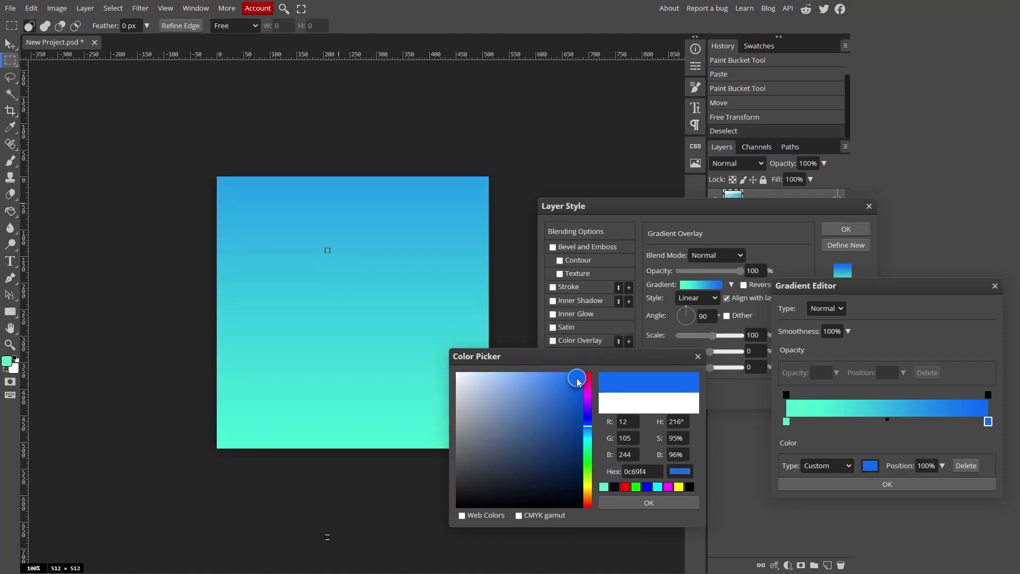
click(587, 422)
click(648, 502)
click(804, 484)
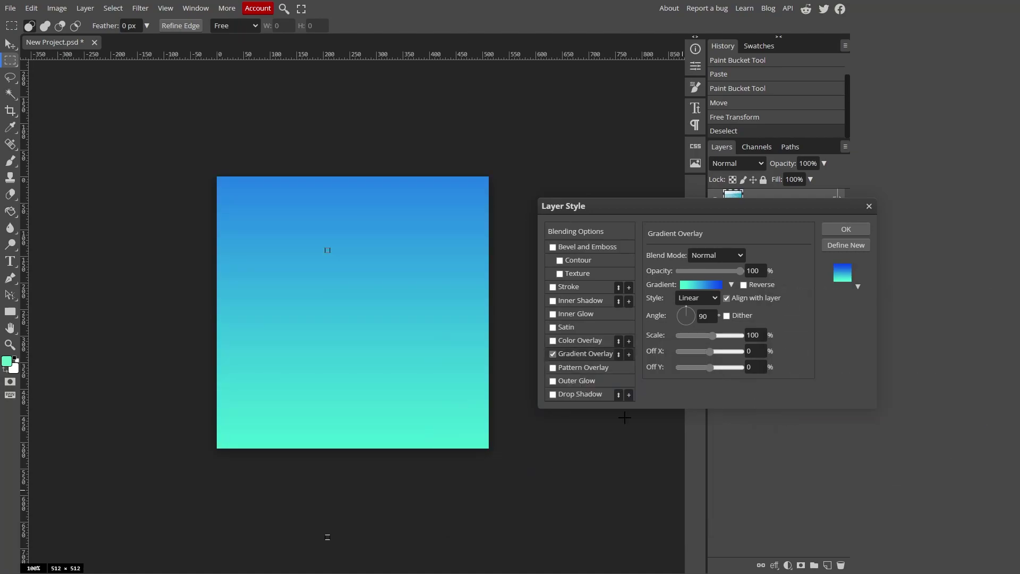
mouse_move(715, 270)
mouse_down()
mouse_move(690, 266)
mouse_move(700, 265)
mouse_up()
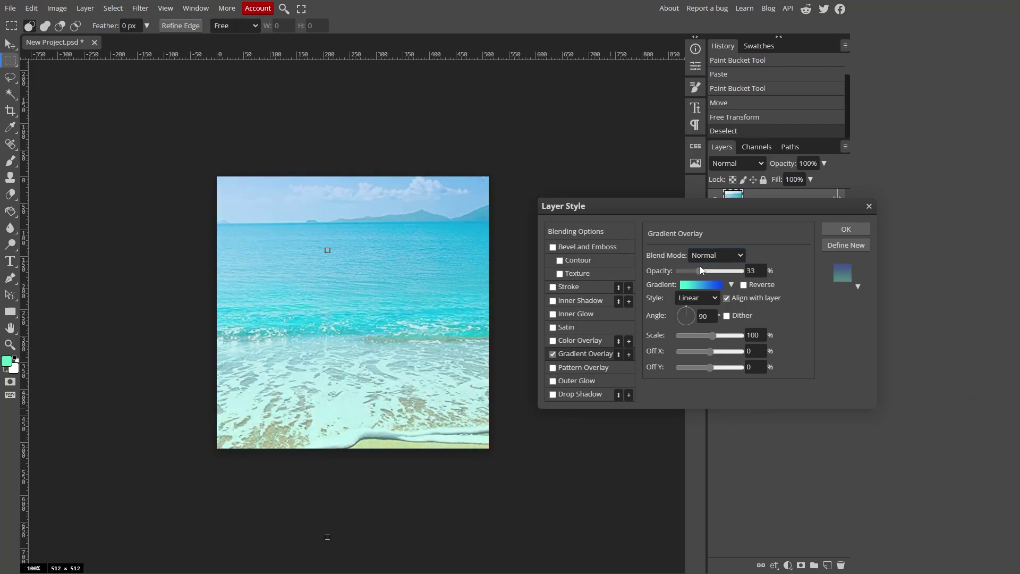
Apply the gradient overlay, compare the beach layer with and without the effect, and leave the overlay hidden
key(Return)
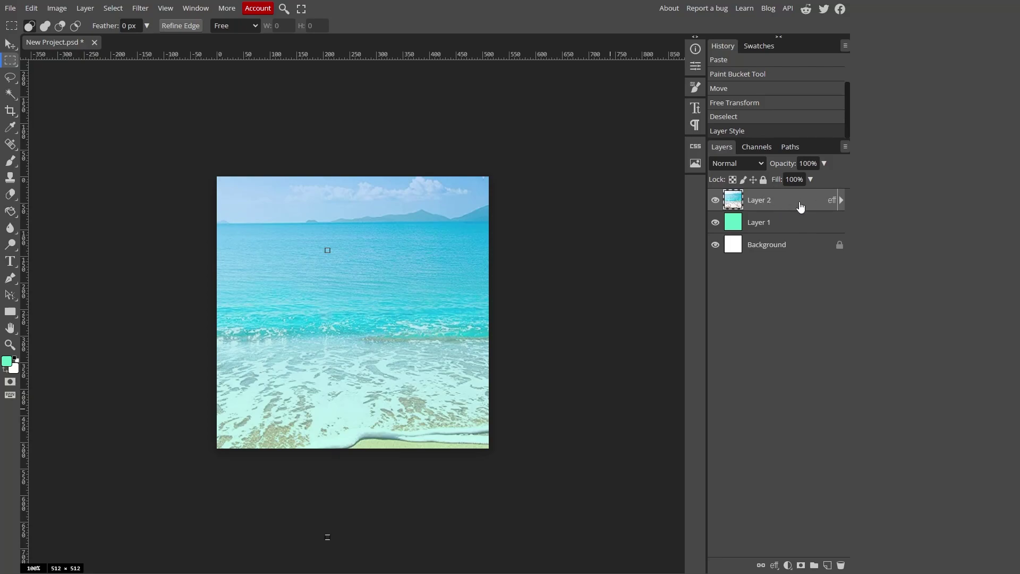
click(842, 201)
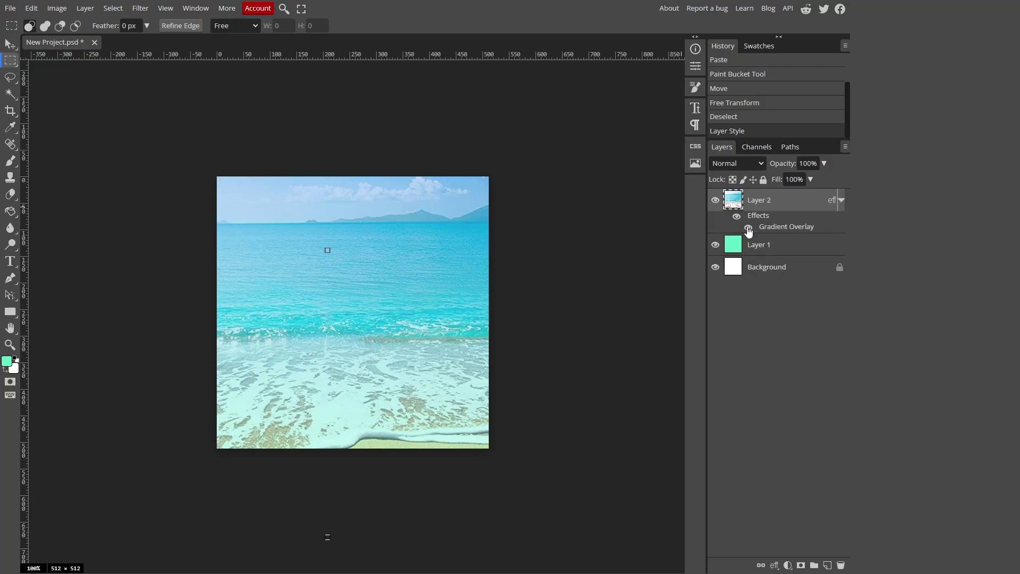
click(749, 228)
click(749, 229)
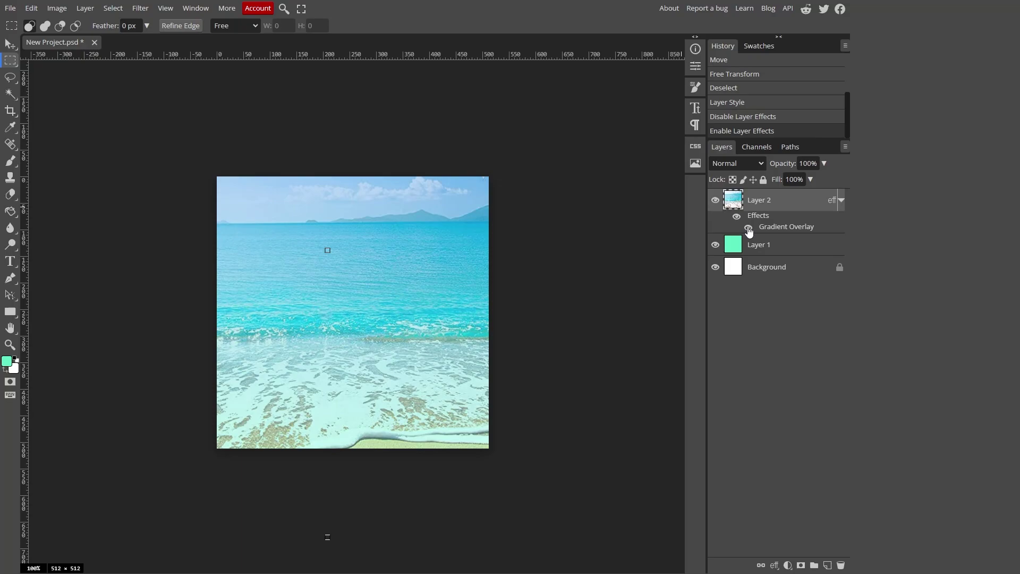
click(749, 228)
click(749, 228)
click(749, 228)
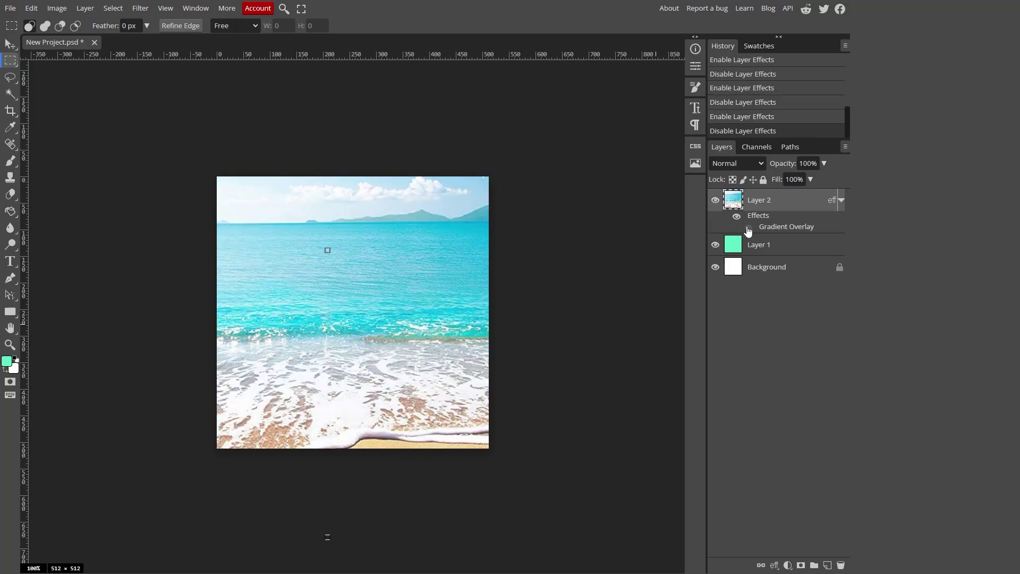
click(749, 229)
click(749, 228)
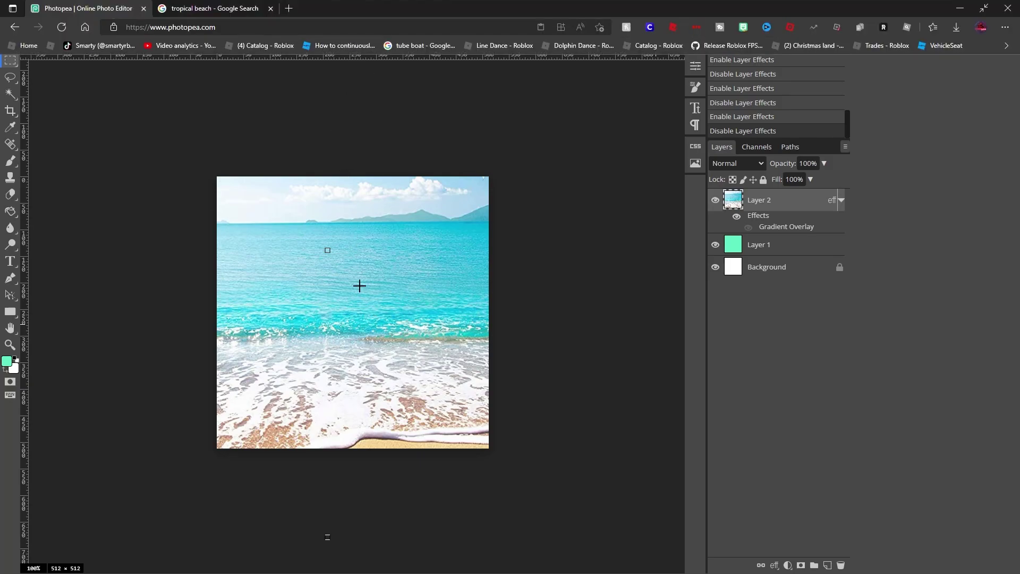
click(360, 286)
click(459, 127)
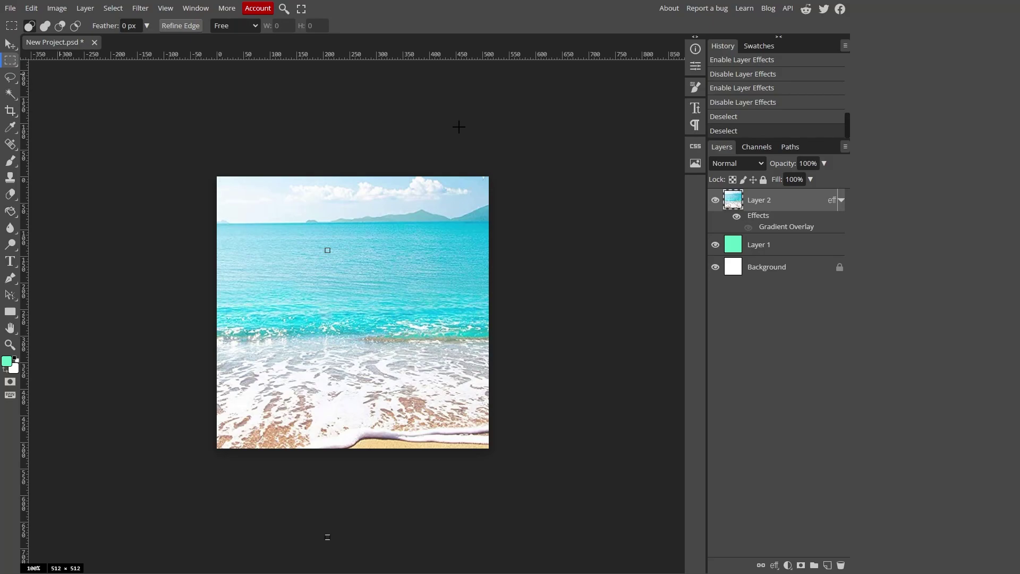
Switch to the browser page with the tropical beach image search and go to the Pixabay website from there
click(213, 9)
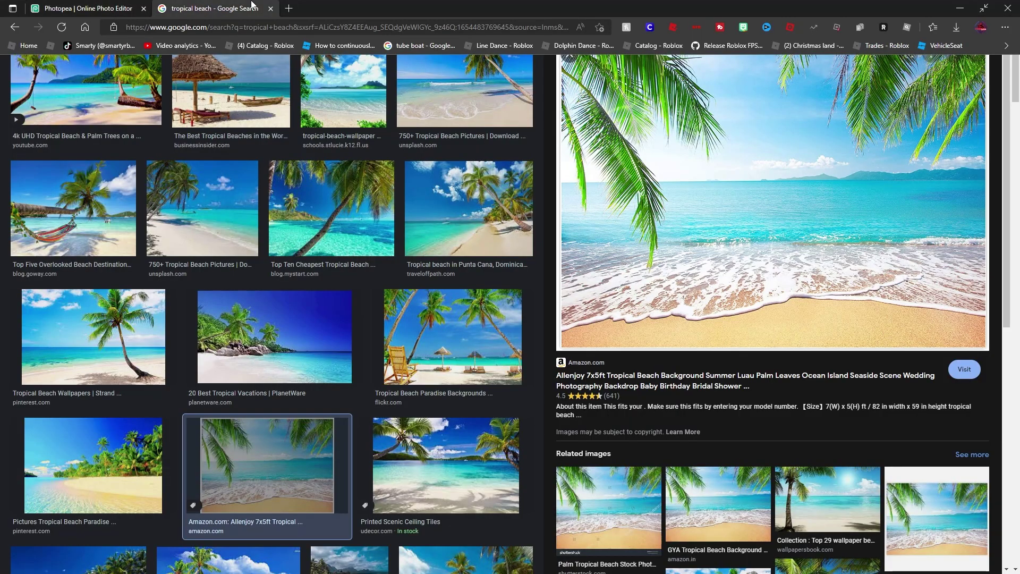
click(216, 27)
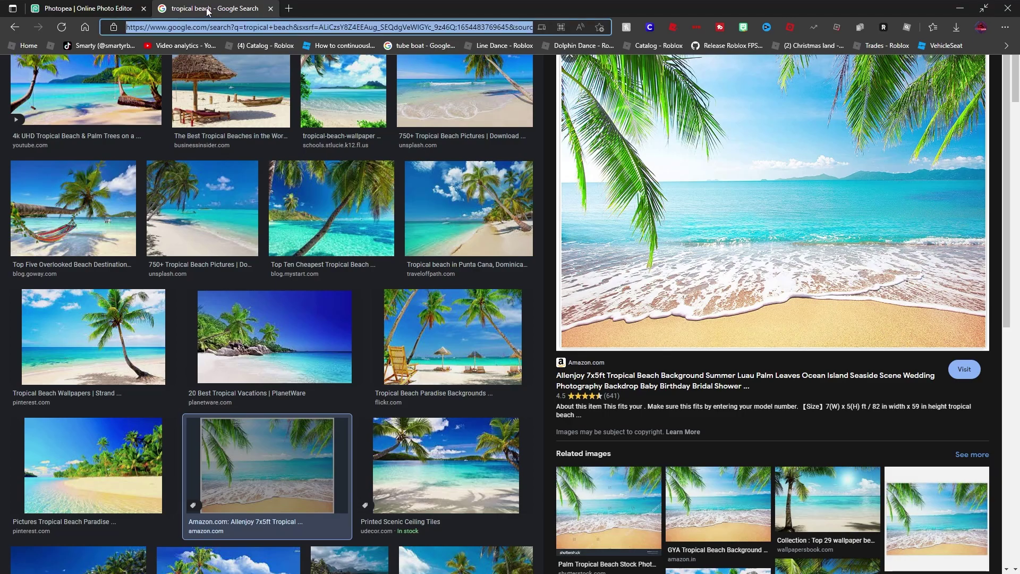
text(pixabay)
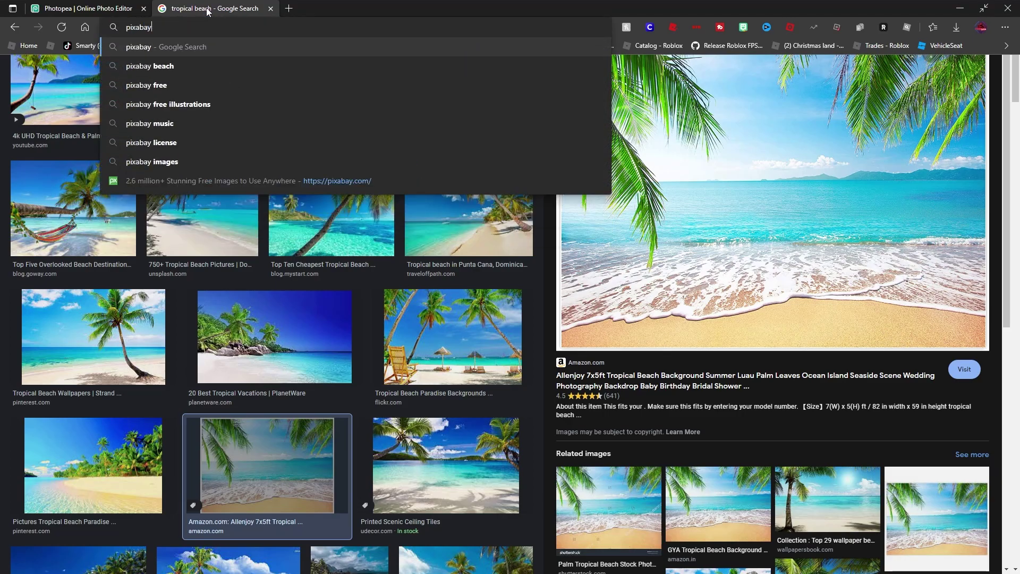
key(Return)
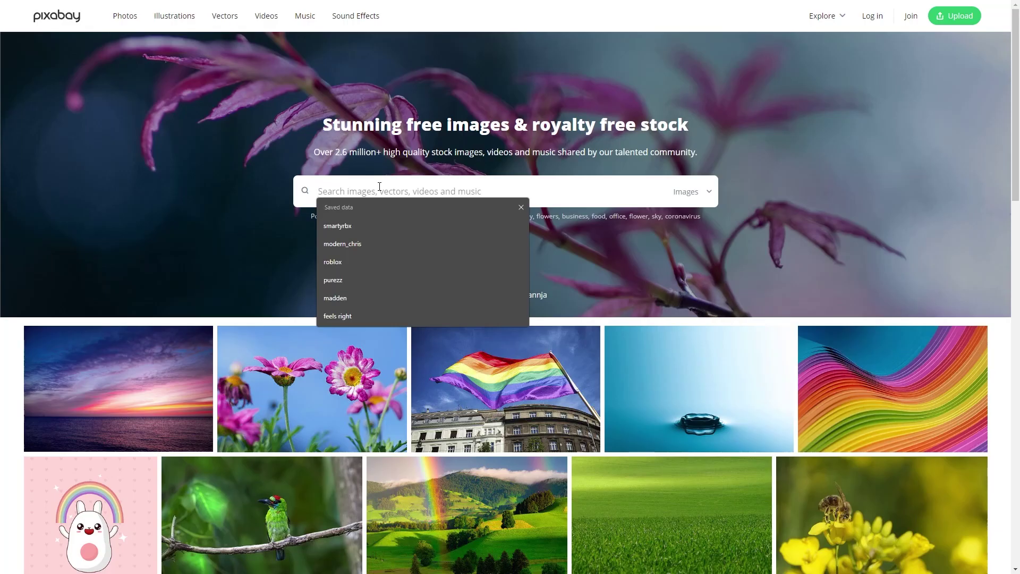
Search Pixabay for "game controller" and open the black controller vector with blue, yellow, red and green buttons
text(game controller)
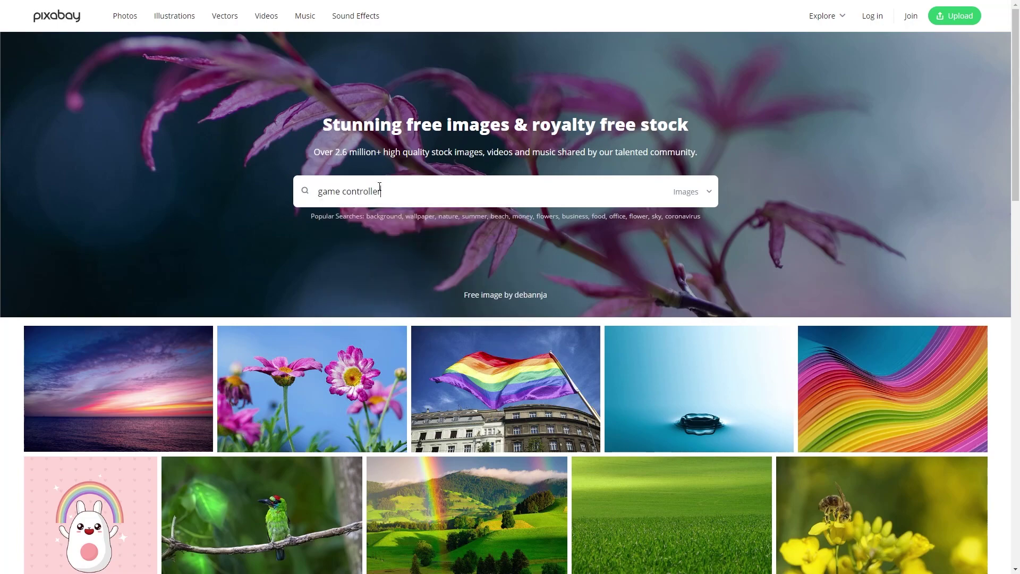
key(Return)
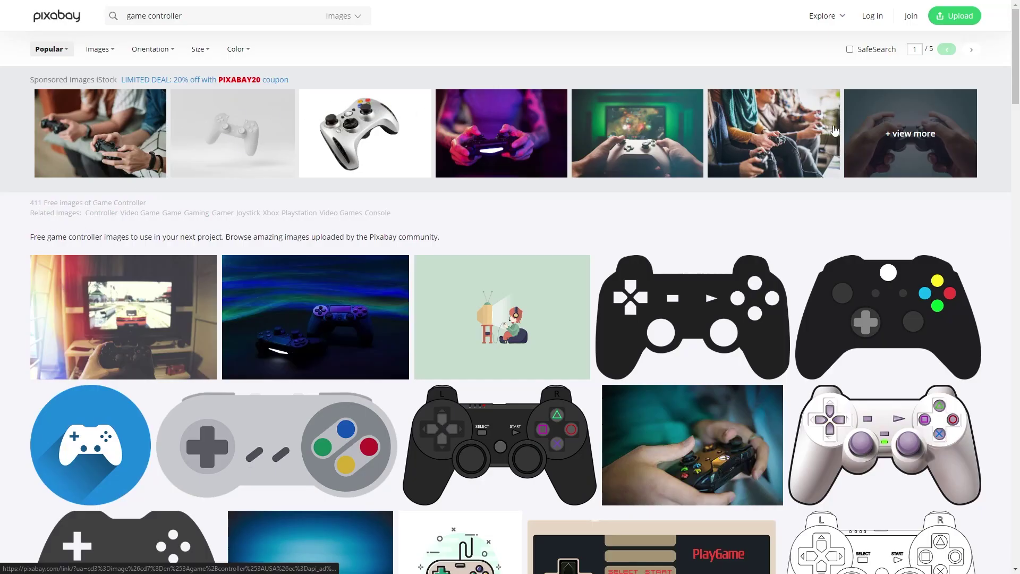
scroll(639, 161, down, 3)
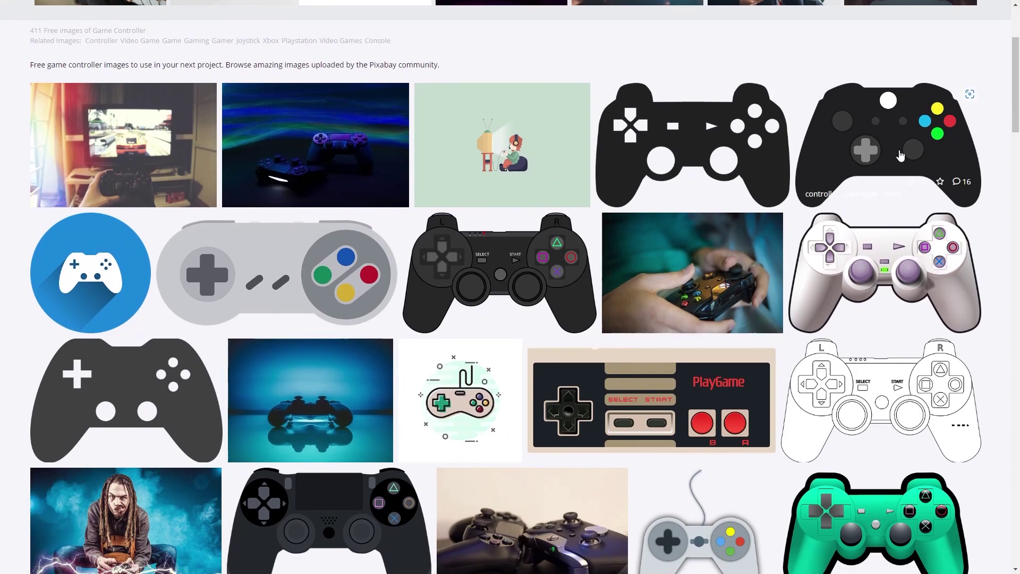
click(862, 135)
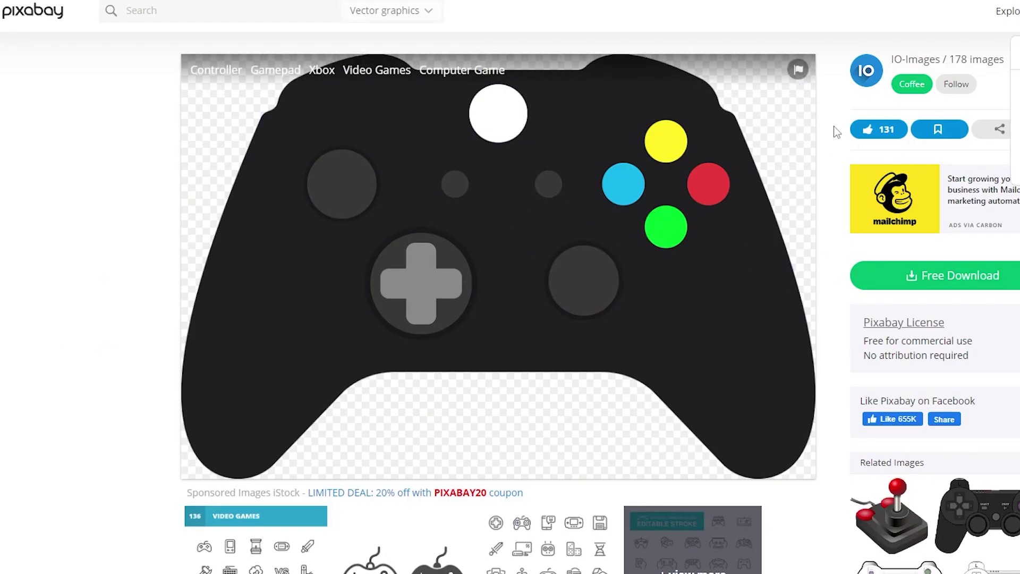
Download the controller as a 640×428 PNG and place the file over the beach in the Photopea project
click(930, 287)
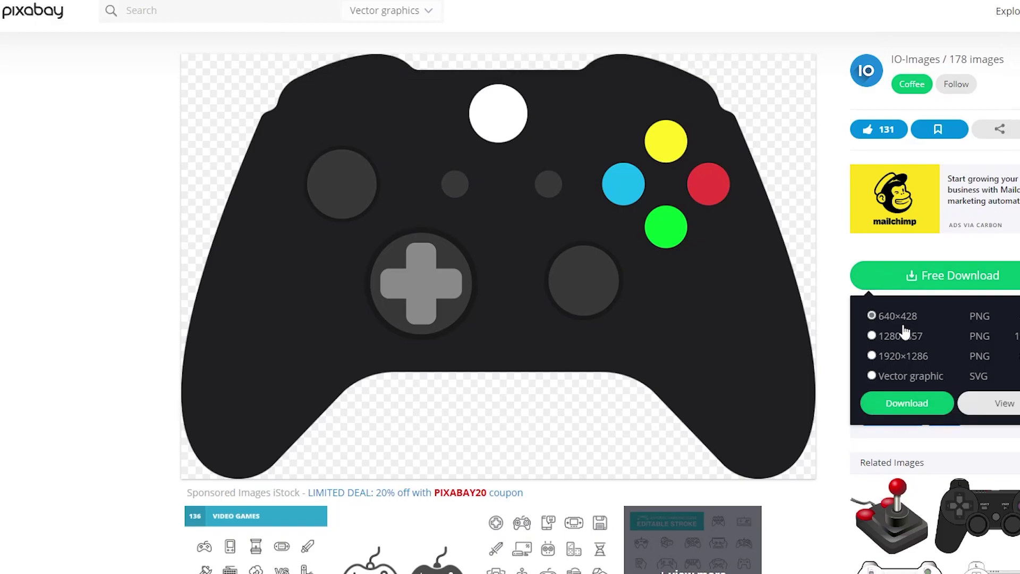
click(903, 404)
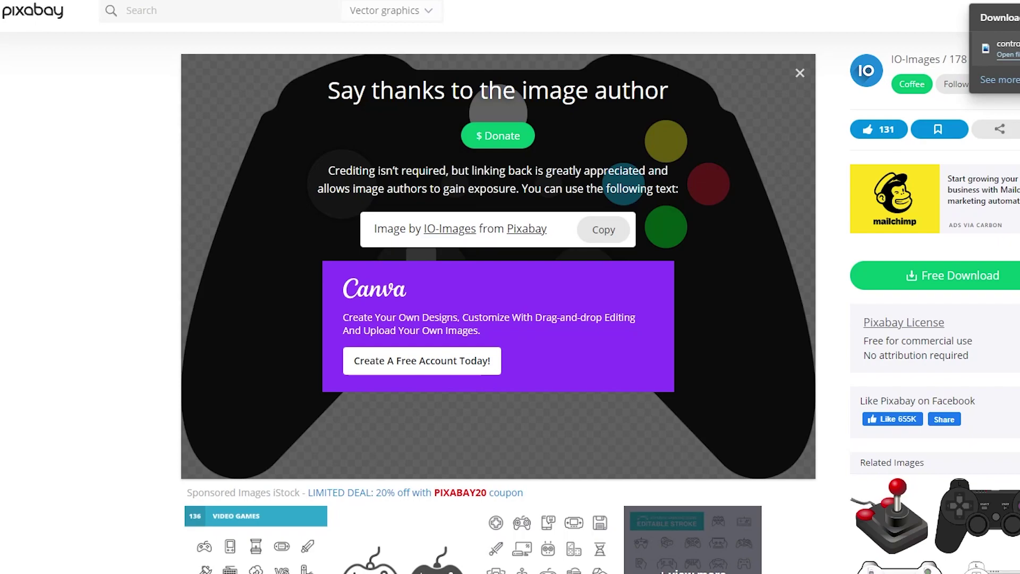
drag(1004, 49, 441, 7)
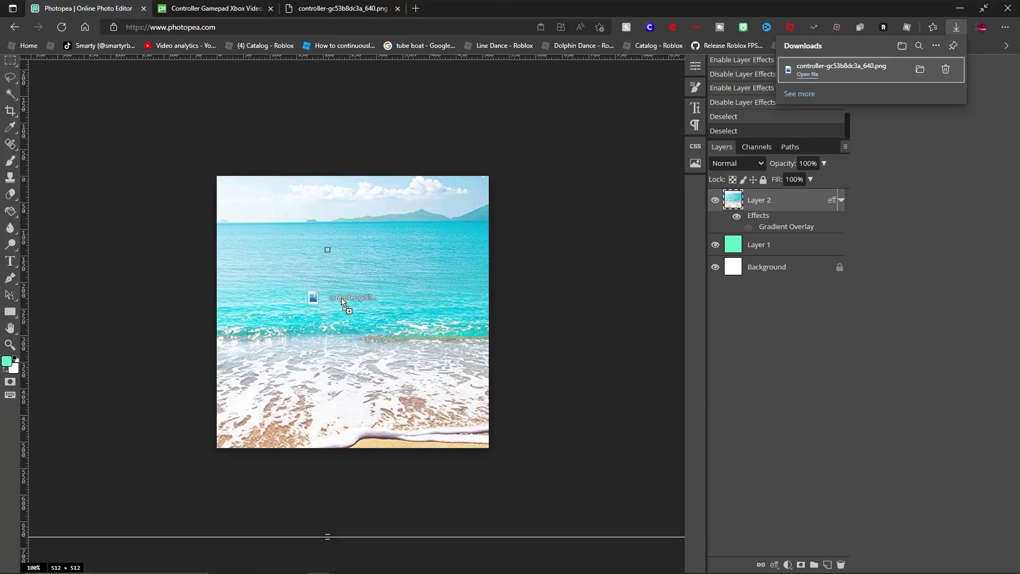
drag(344, 303, 360, 299)
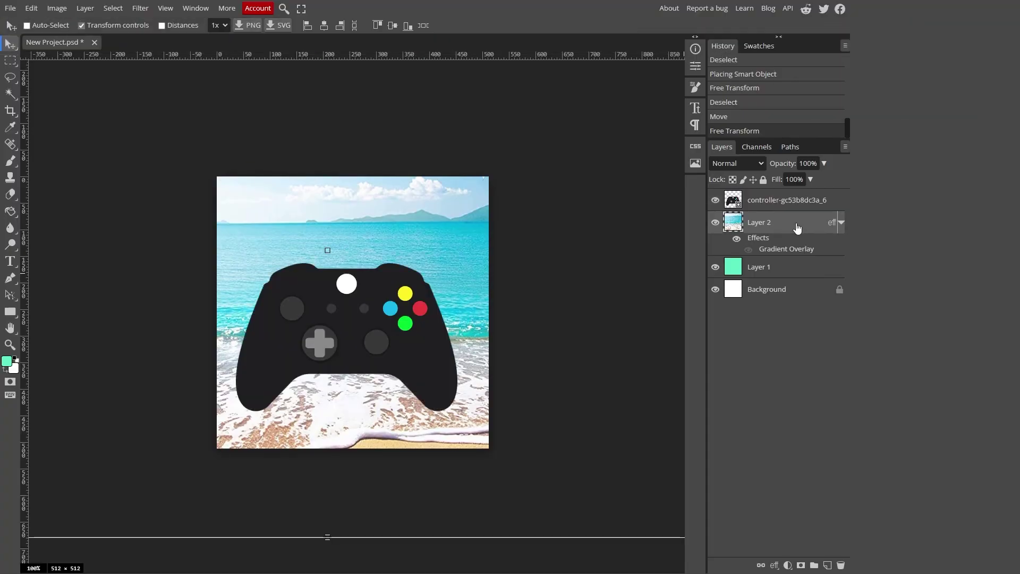
Hide the beach layer, then move the controller into the lower part of the canvas and shrink it to about 35%
click(716, 223)
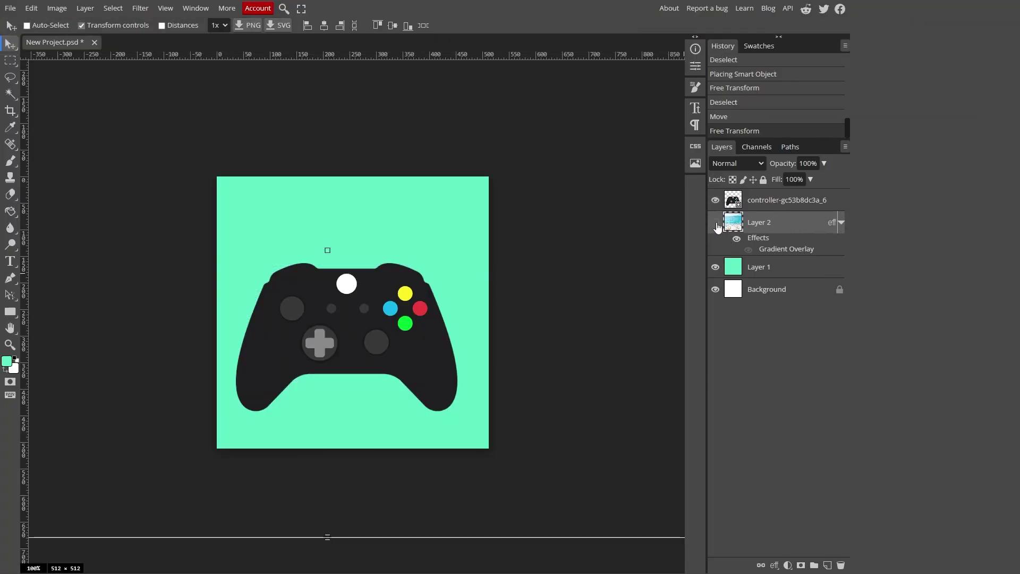
click(716, 223)
click(716, 223)
click(763, 198)
drag(235, 263, 252, 273)
drag(345, 319, 344, 342)
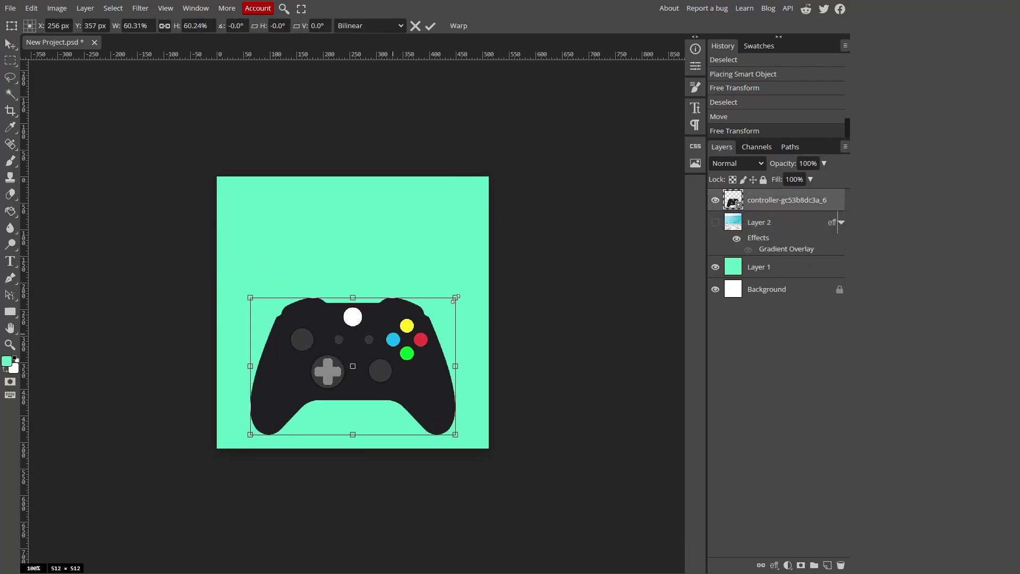
drag(456, 295, 367, 338)
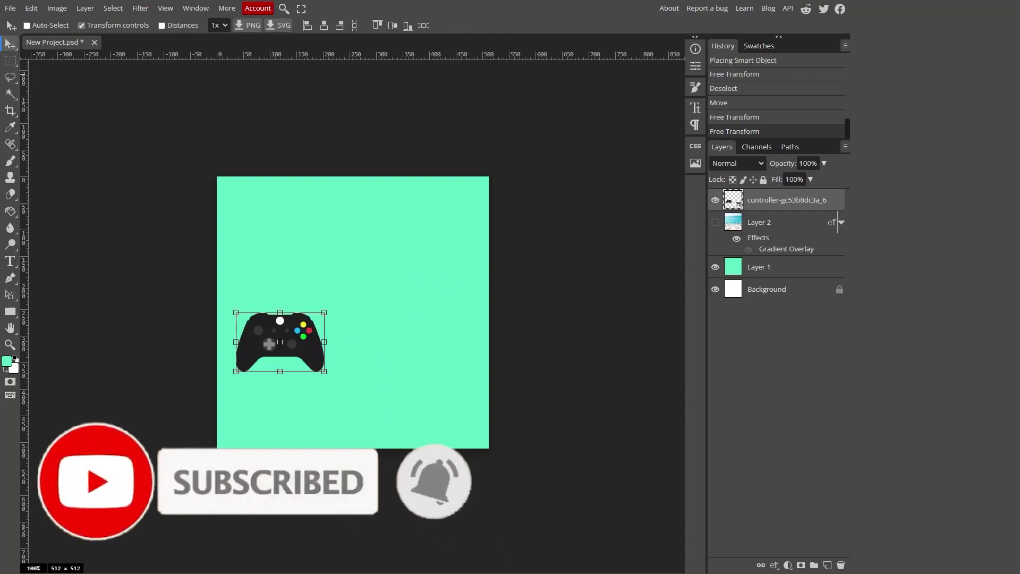
double_click(786, 200)
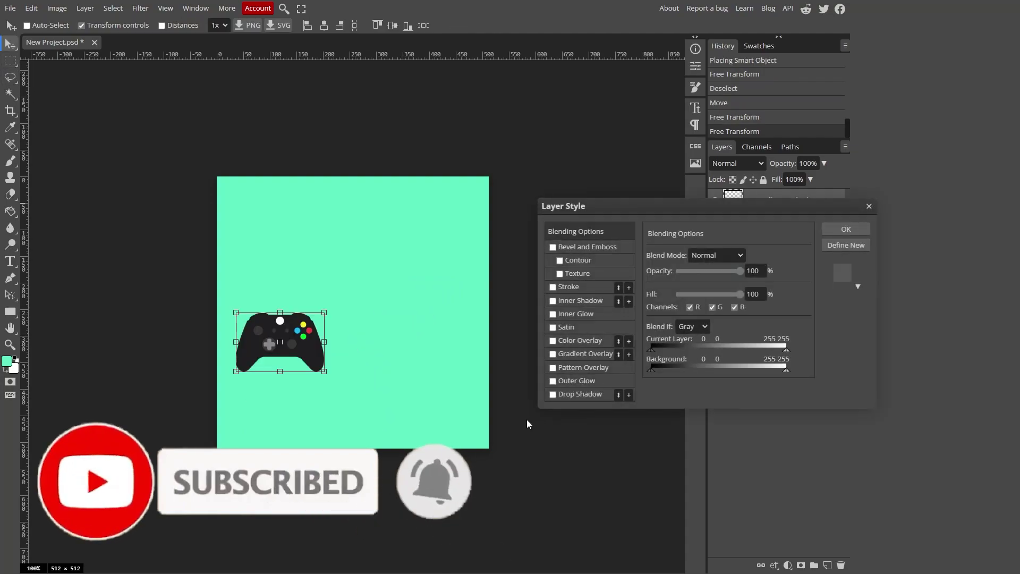
drag(699, 206, 645, 290)
click(840, 287)
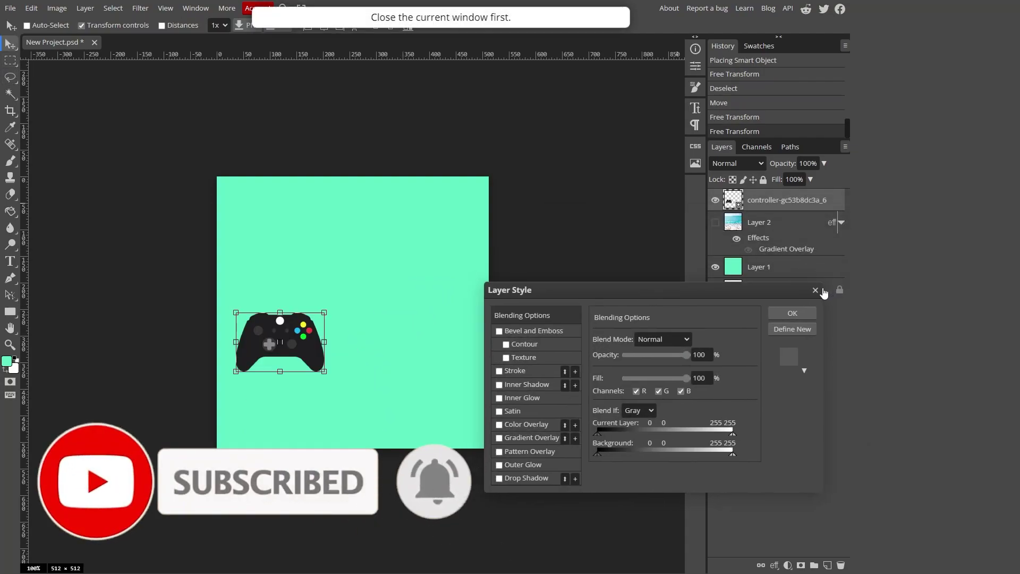
click(815, 290)
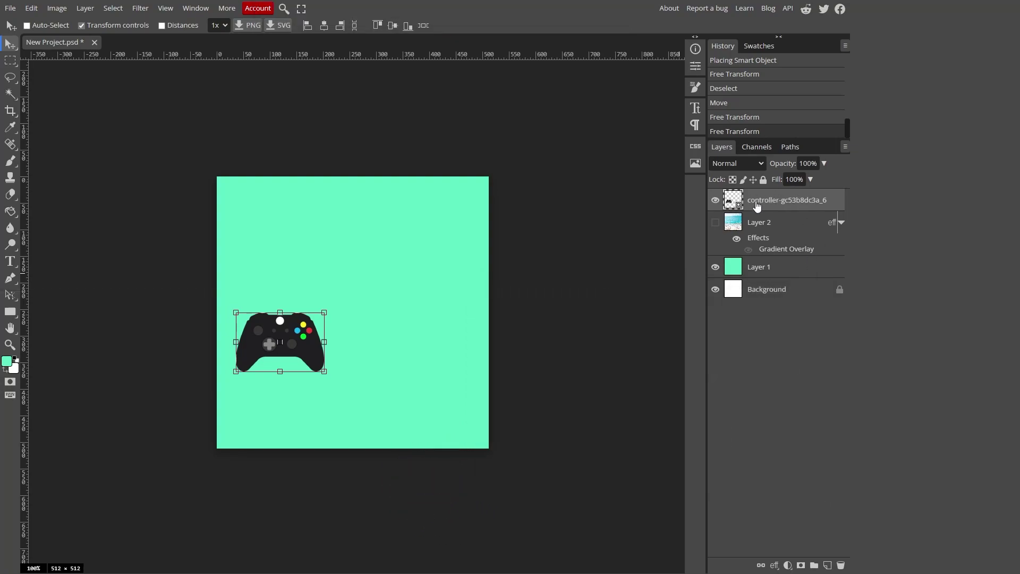
Add a Drop Shadow to the controller layer, adjusting its distance, opacity and size so it sits close behind the shape
right_click(762, 206)
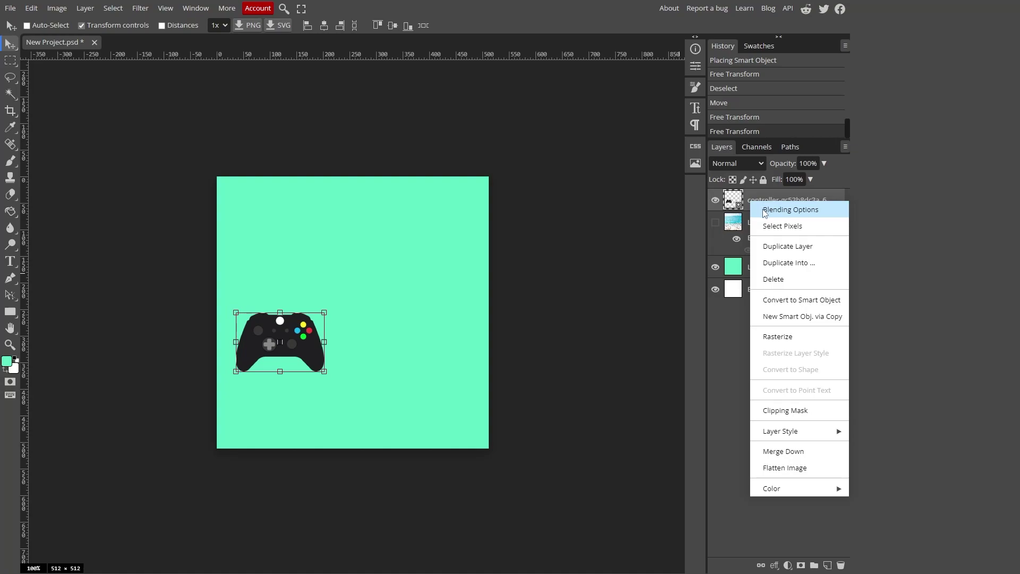
click(764, 211)
click(499, 477)
click(522, 478)
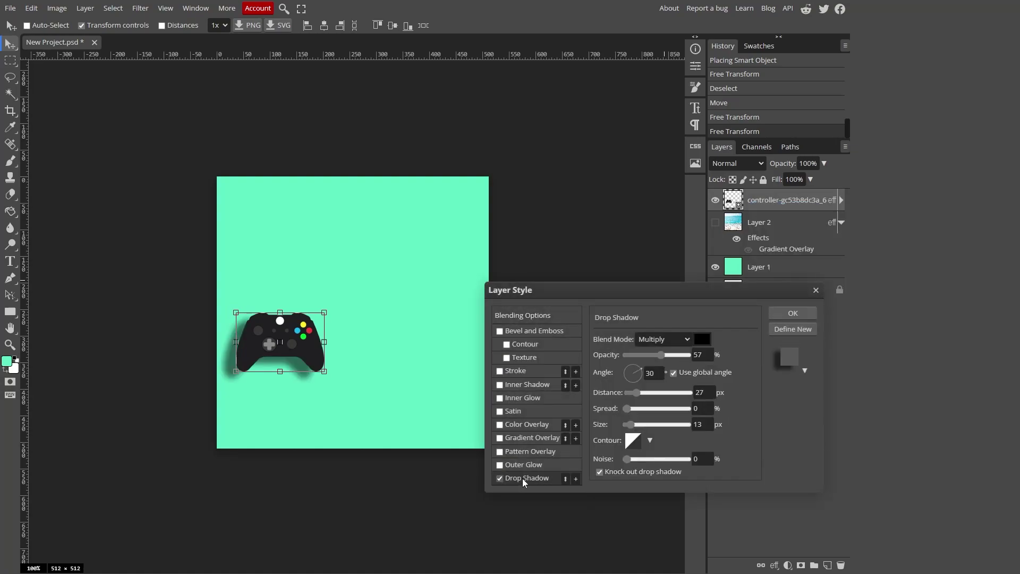
drag(663, 392, 630, 394)
drag(671, 352, 649, 353)
drag(630, 426, 631, 425)
click(792, 313)
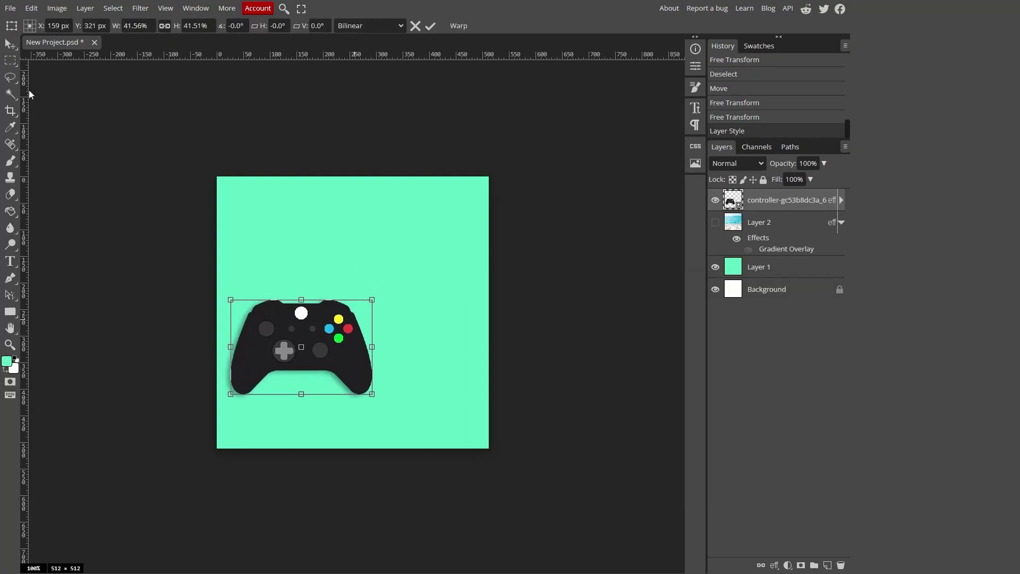
Apply the controller's transform at about 41.5% scale and nudge it slightly on the canvas
key(m)
key(v)
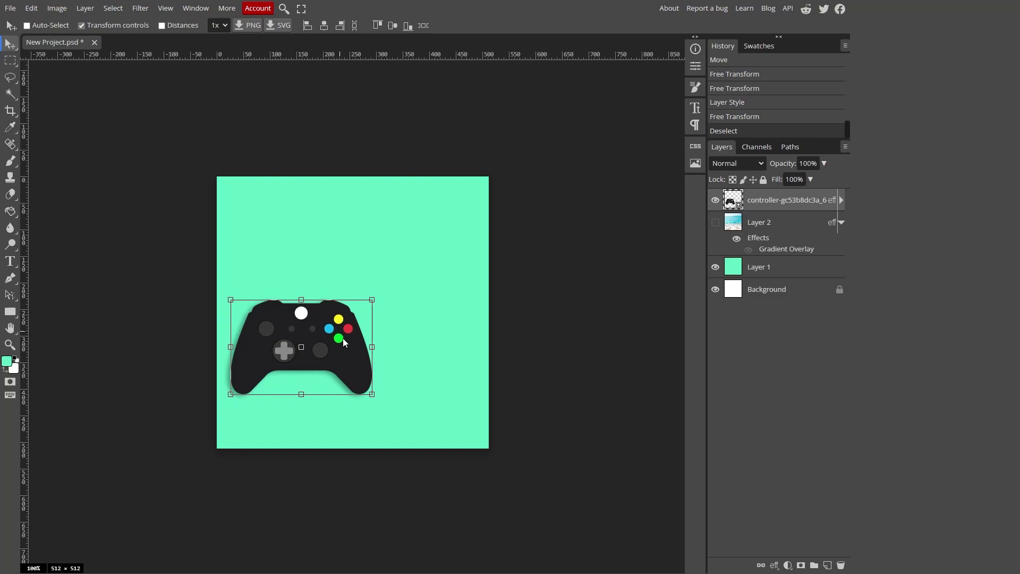
drag(344, 340, 346, 341)
Try rearranging the layers in the stack and put the mint layer back below the beach layer
click(775, 237)
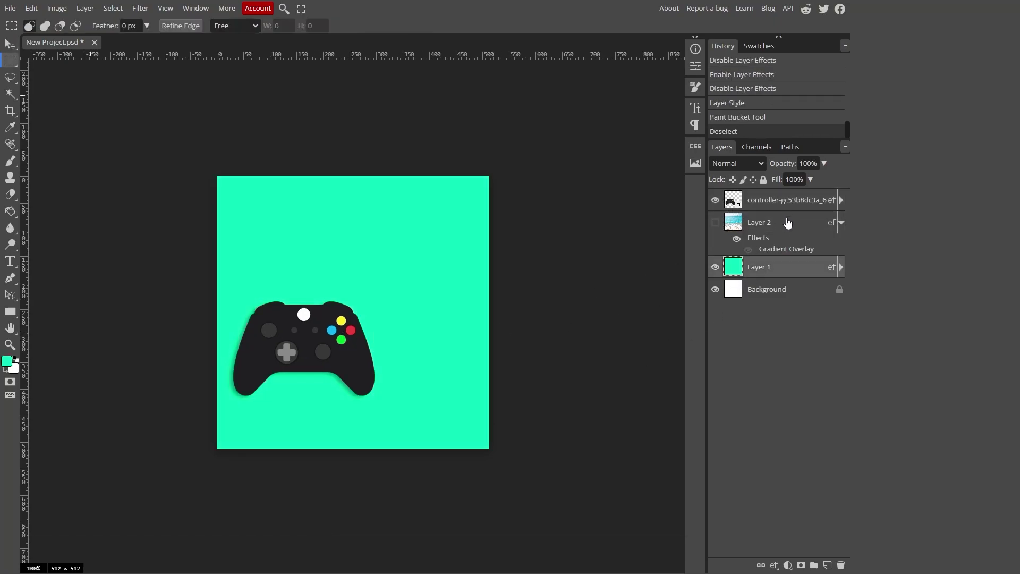
mouse_move(781, 209)
mouse_down()
mouse_move(781, 266)
mouse_move(777, 201)
mouse_up()
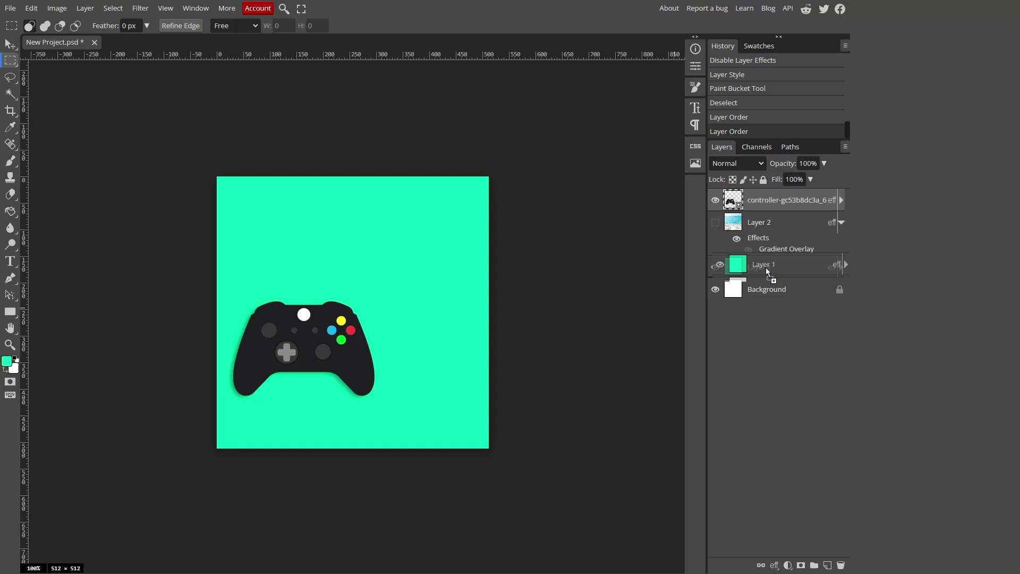
drag(740, 271, 786, 269)
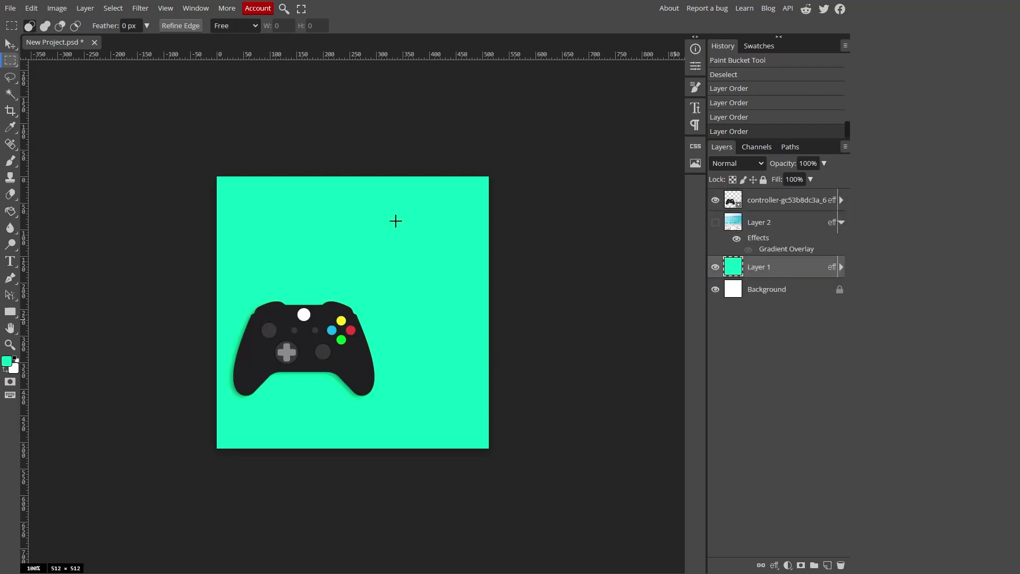
Select the beach layer, make it visible again and look over the available adjustment layer types
key(ctrl+d)
key(v)
click(757, 222)
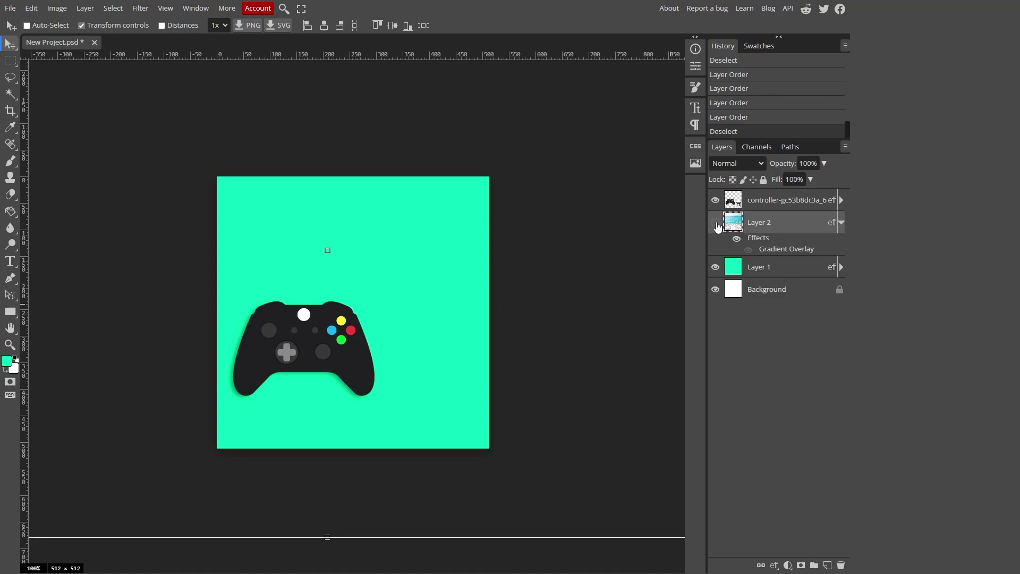
click(716, 223)
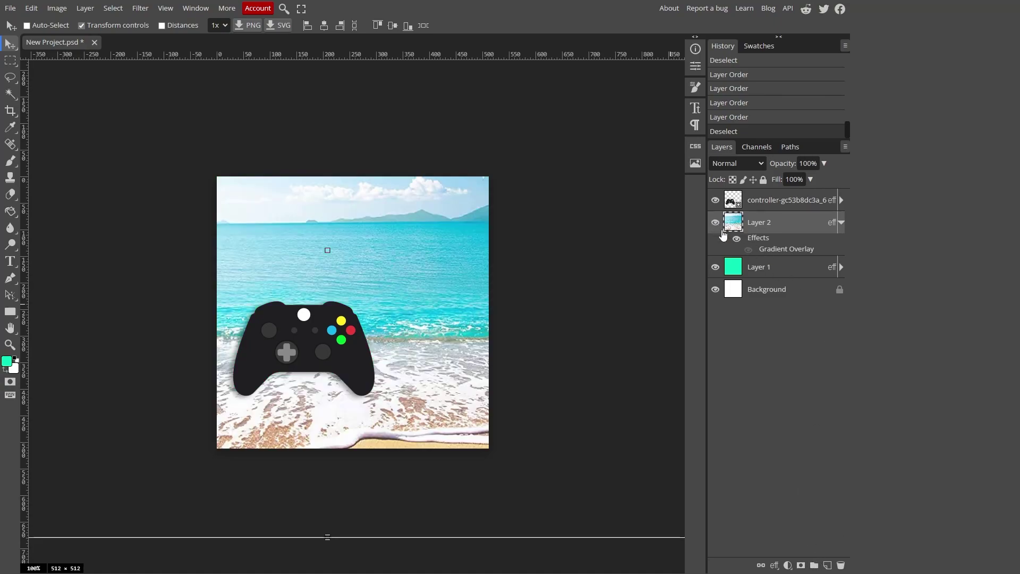
click(786, 565)
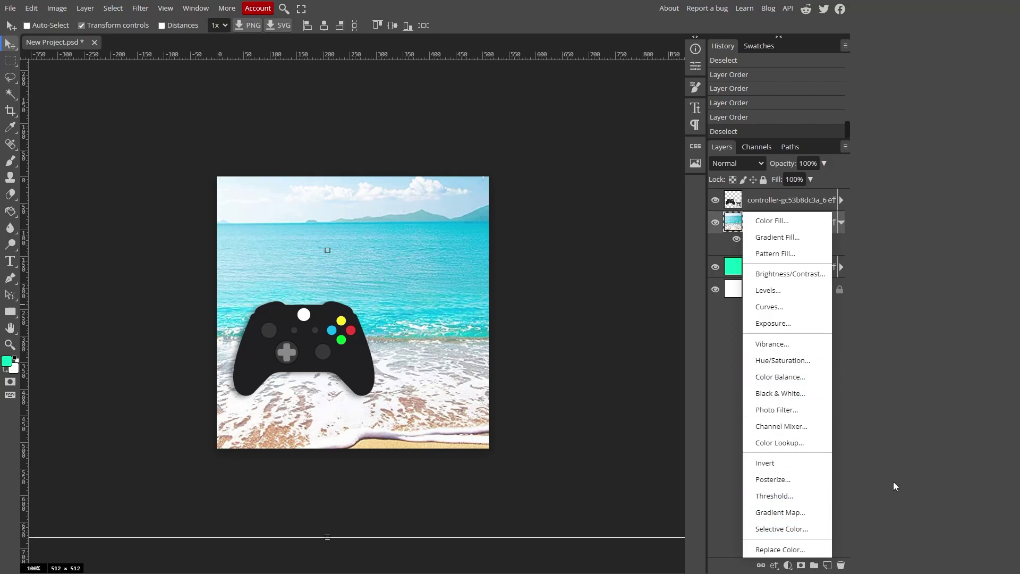
click(882, 349)
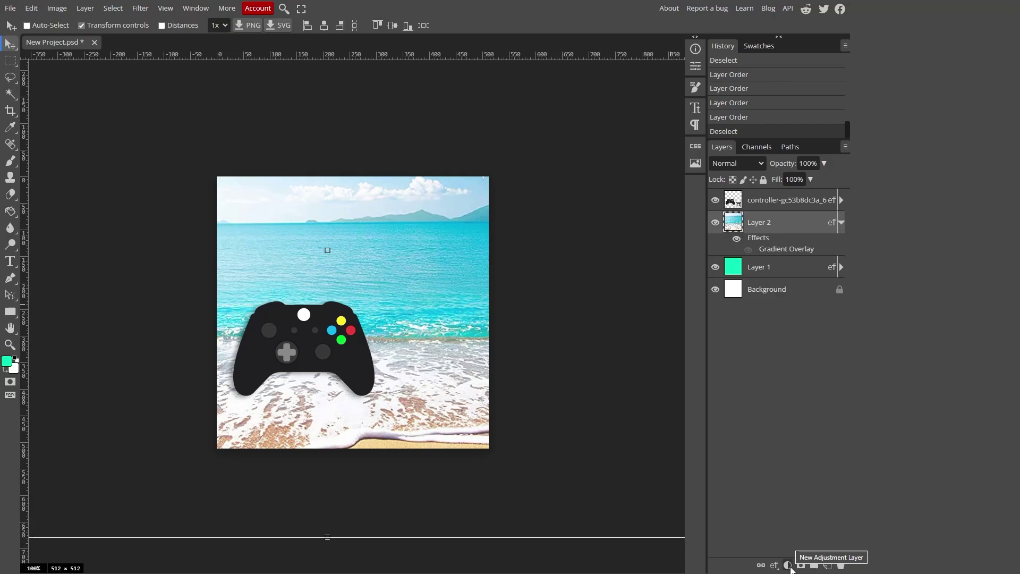
Add a Hue/Saturation adjustment layer above the beach layer and clip it to that layer
click(788, 566)
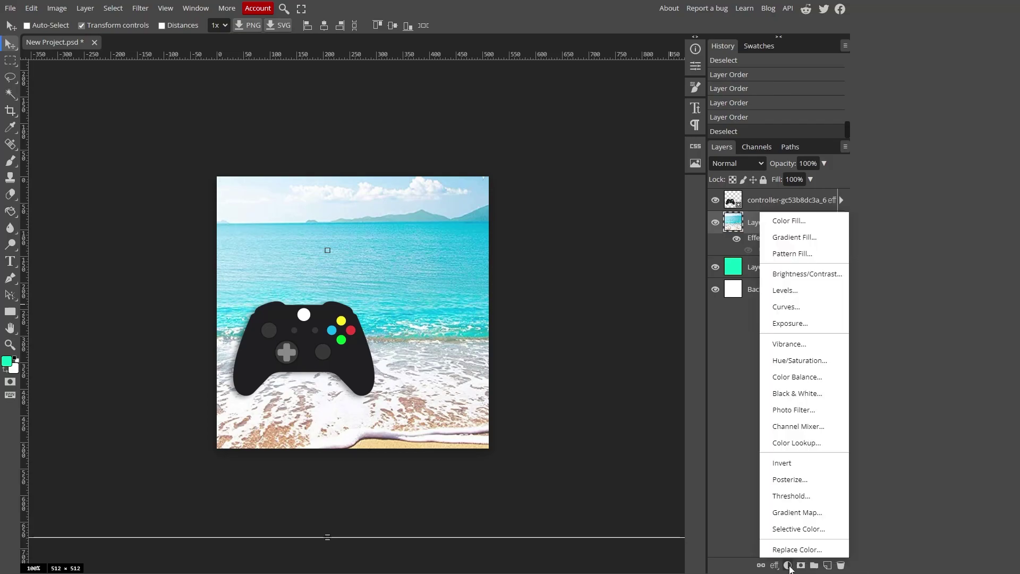
click(790, 361)
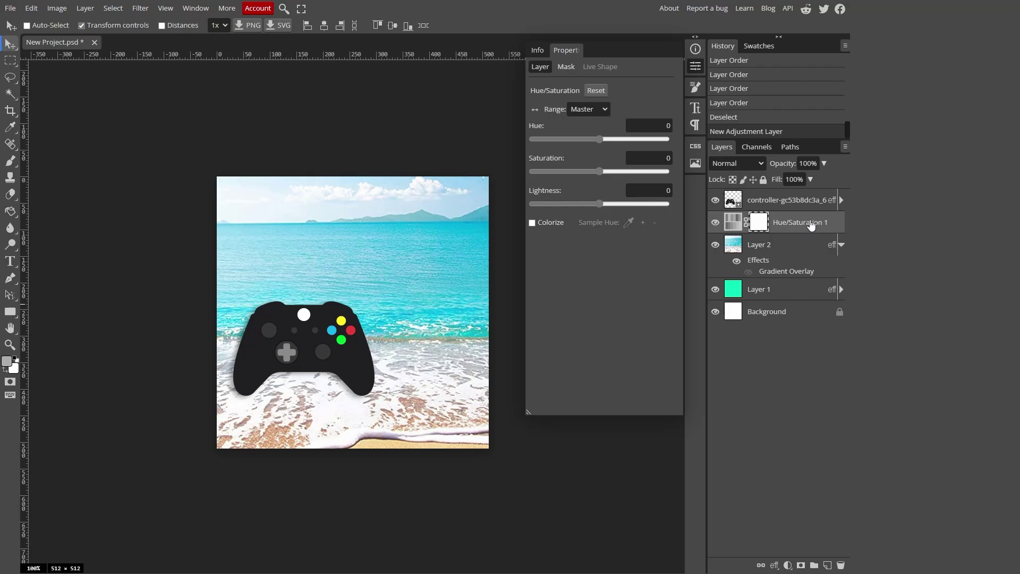
right_click(811, 223)
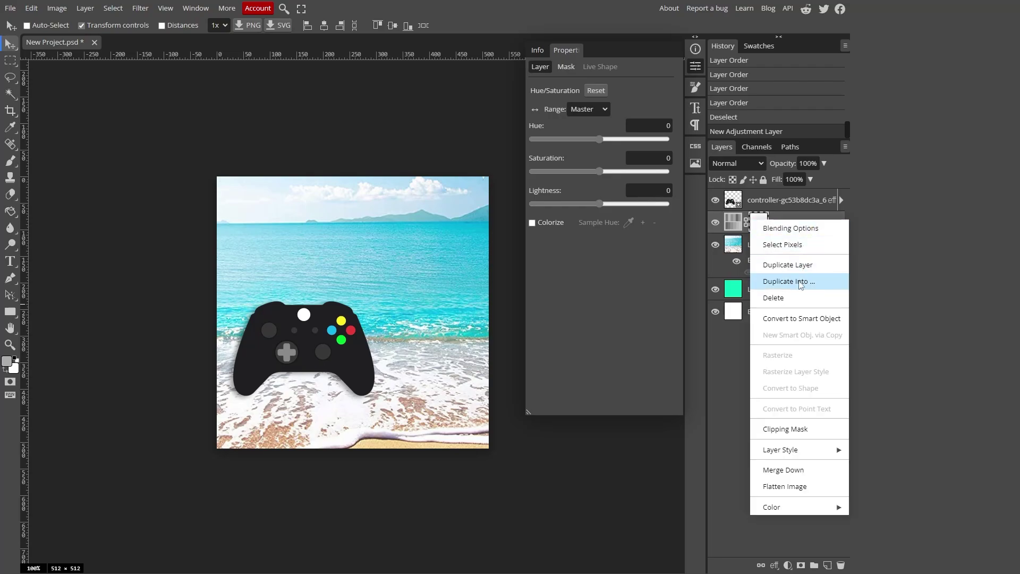
click(793, 431)
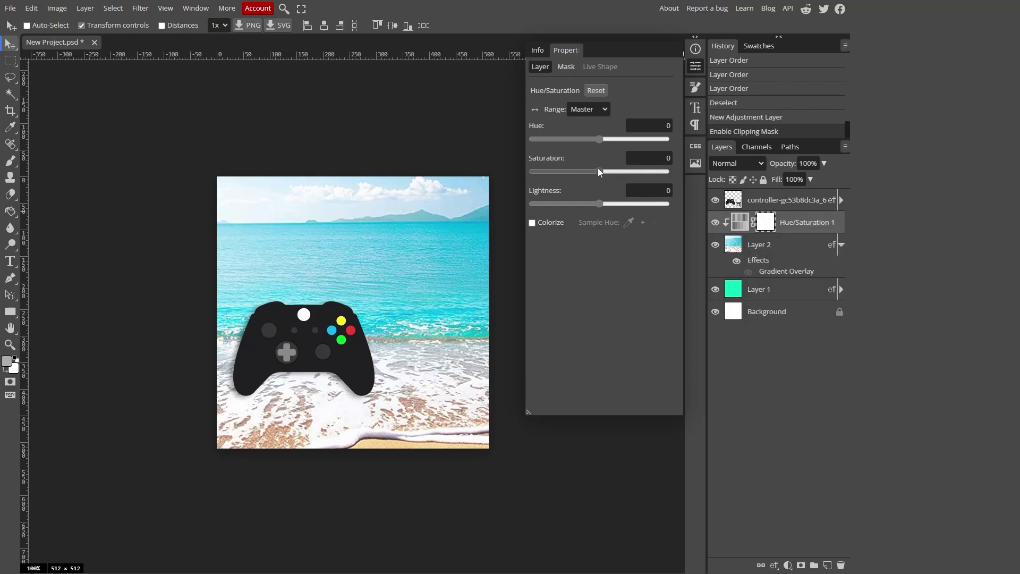
Set the beach's Hue/Saturation adjustment to hue 8, saturation 30 and lightness 11
drag(598, 170, 602, 126)
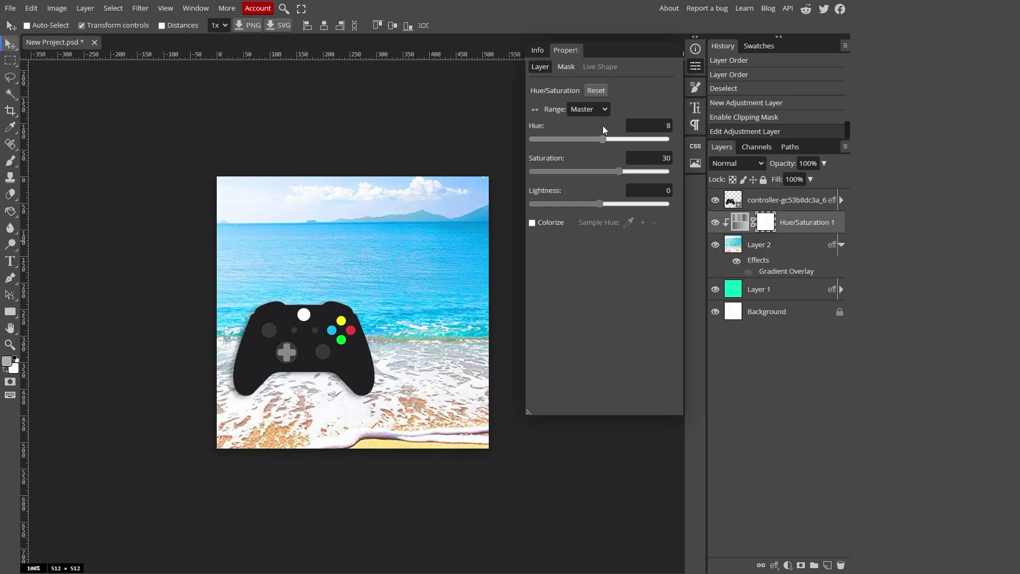
click(760, 249)
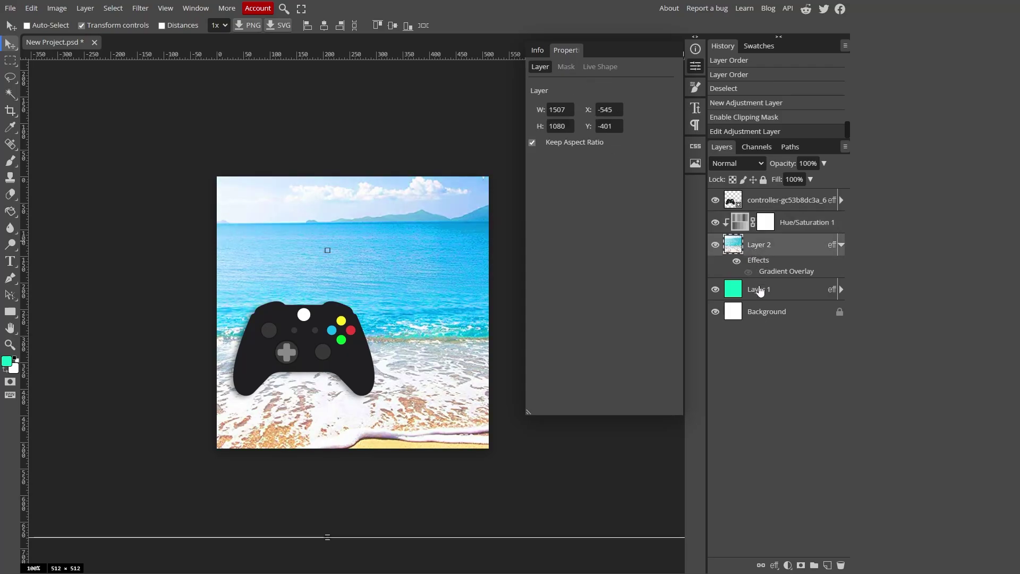
click(797, 222)
drag(599, 203, 608, 203)
Try a Brightness/Contrast adjustment layer over the beach, lowering brightness to -50 and raising the contrast above 48
click(788, 565)
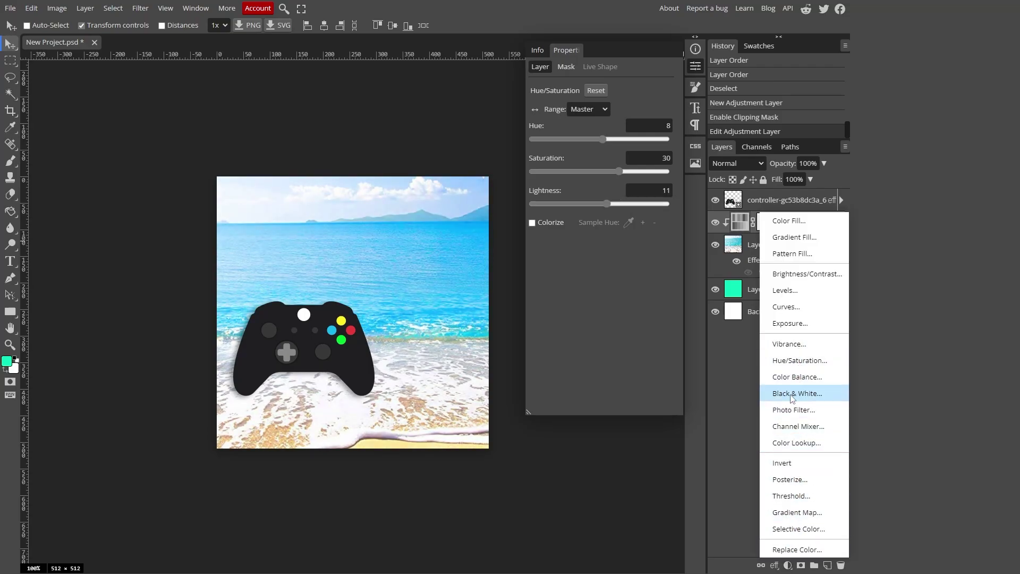
click(807, 274)
drag(599, 155, 619, 158)
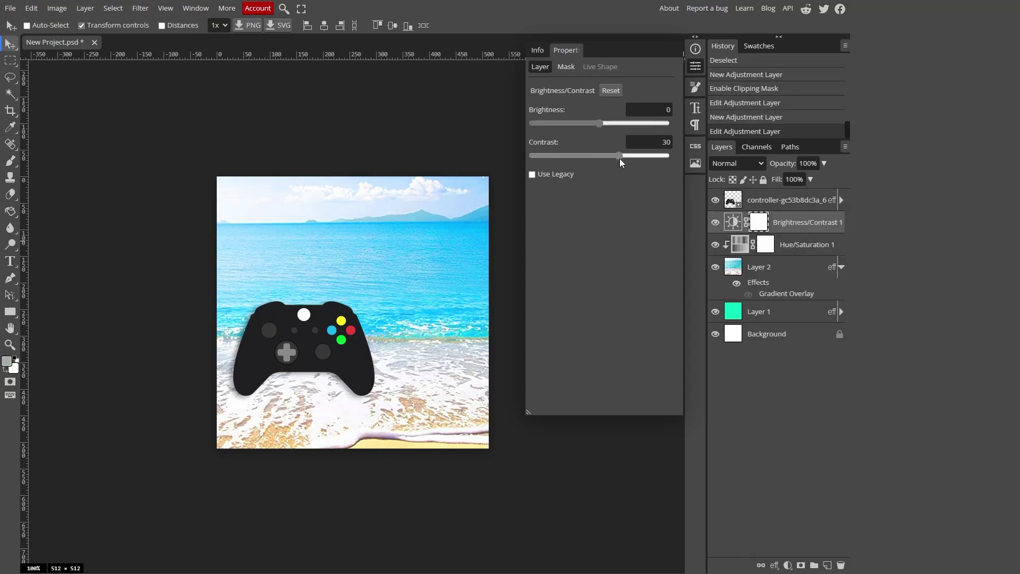
drag(599, 123, 584, 124)
mouse_move(619, 155)
mouse_down()
mouse_move(604, 155)
mouse_move(631, 155)
mouse_up()
drag(584, 123, 578, 123)
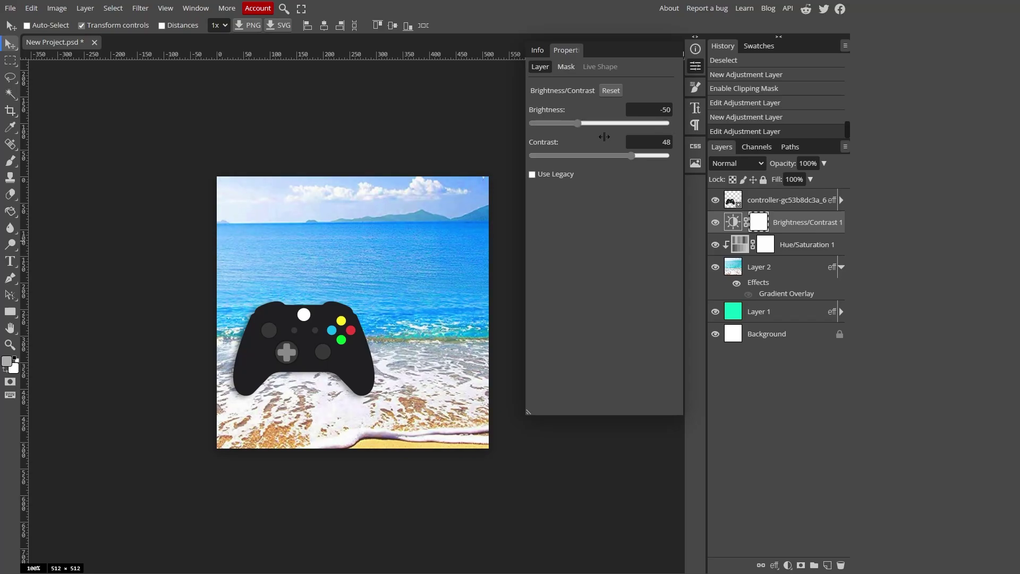
drag(631, 156, 649, 155)
Delete the Brightness/Contrast adjustment layer
click(785, 208)
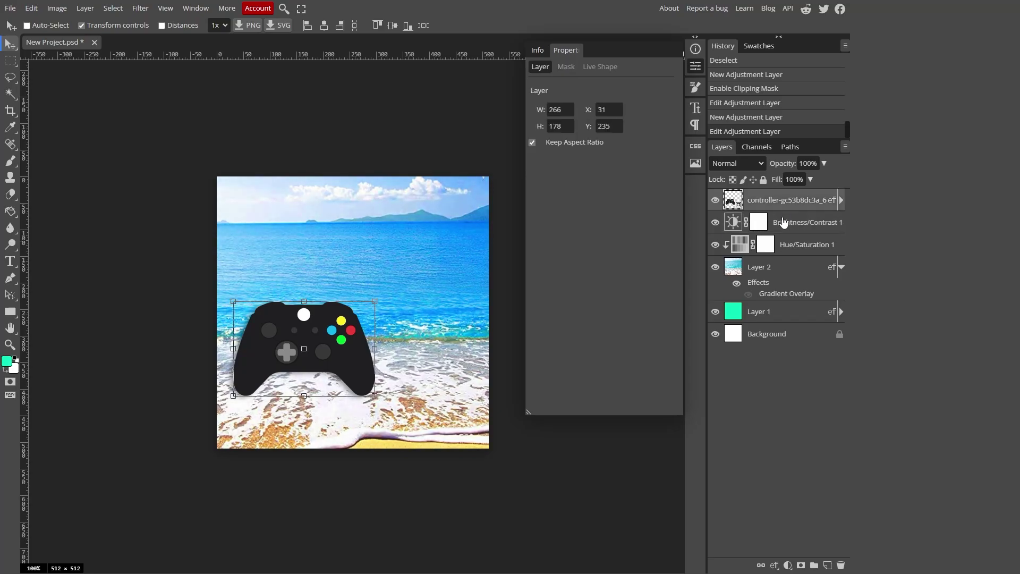
click(784, 222)
key(Delete)
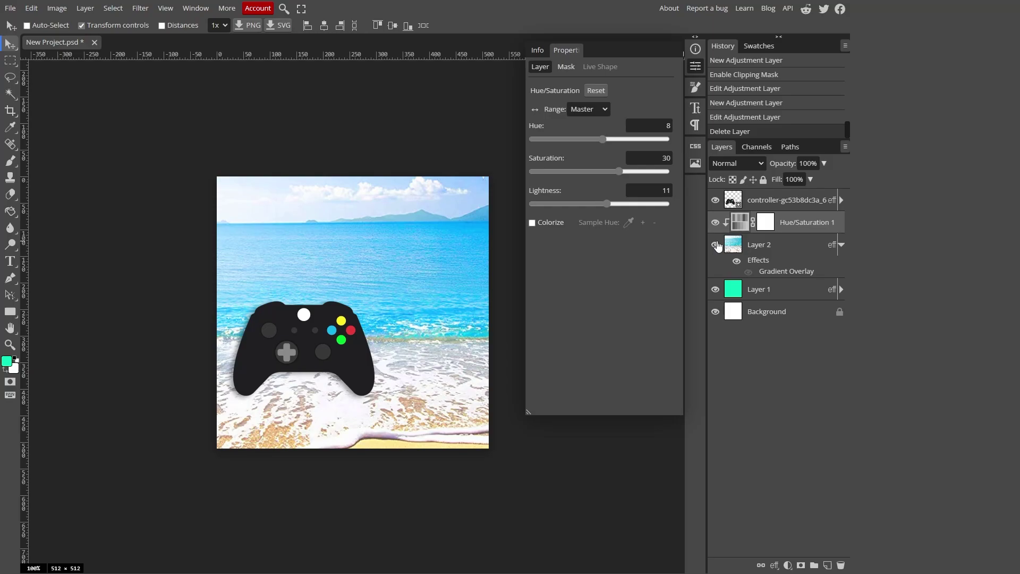
Hide the beach layer and move the controller slightly down over the mint background, to about X 29, Y 256
click(716, 245)
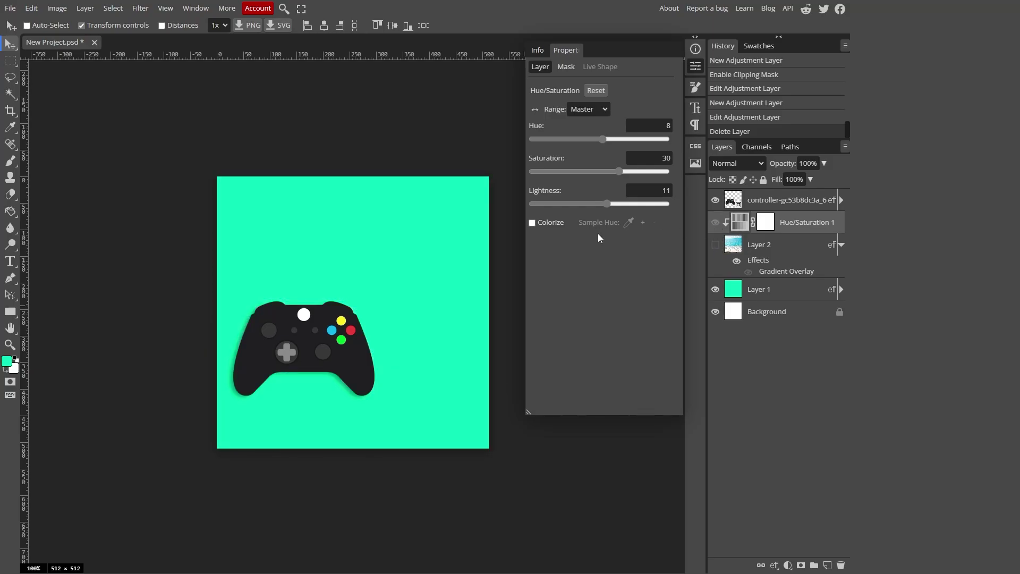
click(10, 77)
click(10, 45)
mouse_move(271, 329)
mouse_down()
mouse_move(270, 347)
mouse_move(271, 335)
mouse_up()
click(10, 62)
click(138, 117)
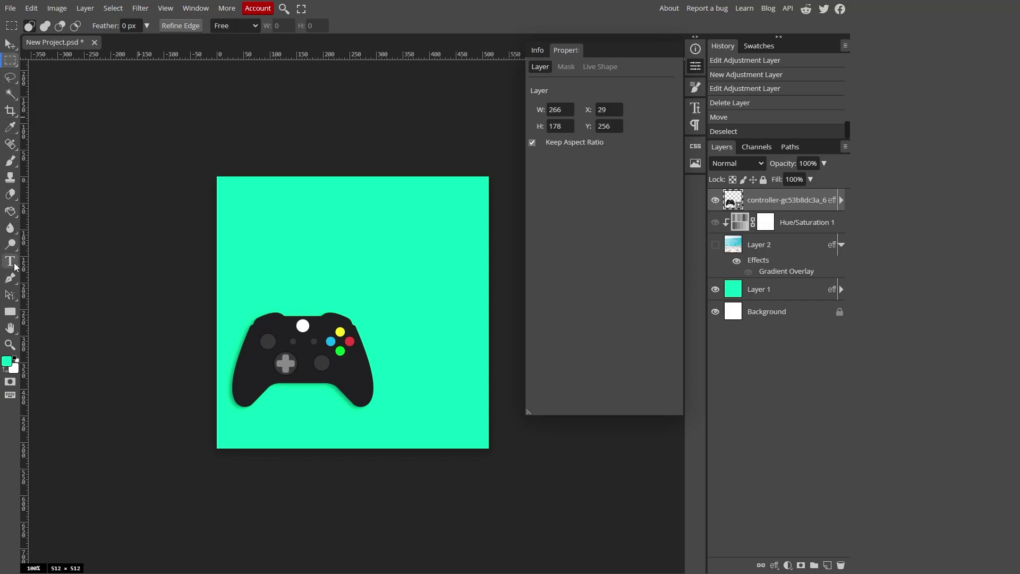
Create a wide text box across the canvas above the controller, fill it with placeholder letters and shorten them to "asjd"
click(11, 261)
drag(241, 195, 268, 222)
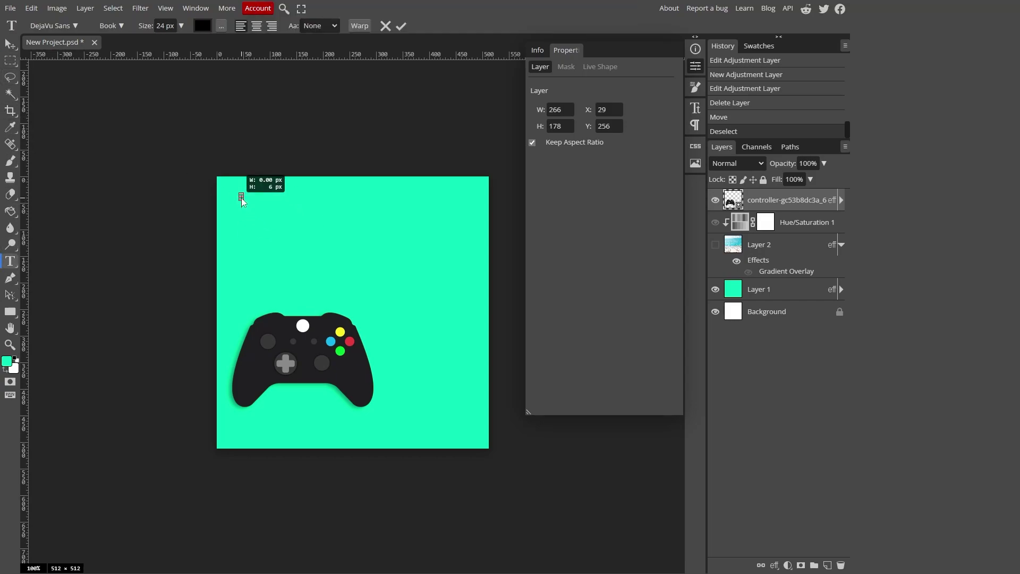
drag(242, 202, 461, 273)
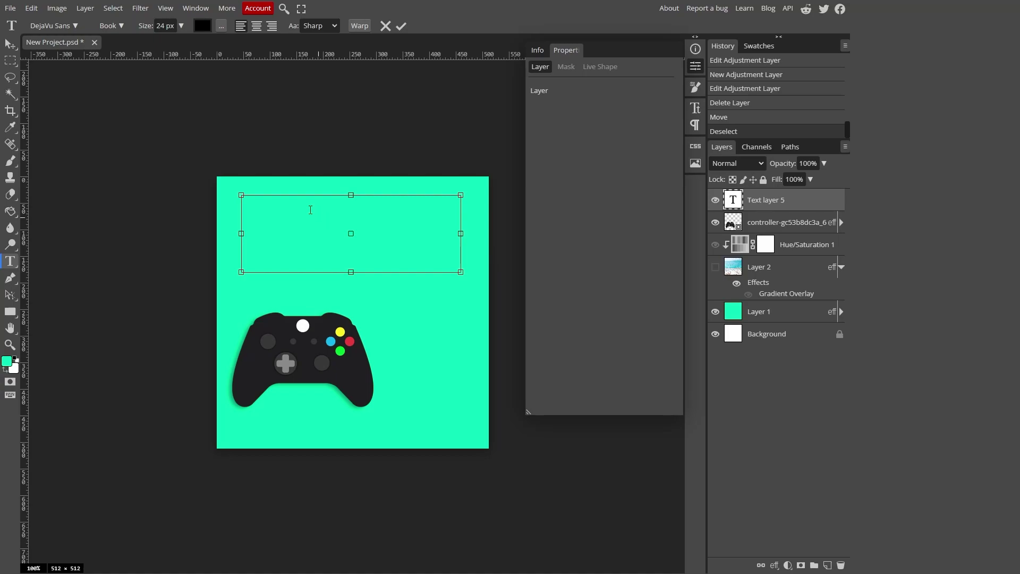
text(asjdlfkajsdklfjasdfkljasdlkfjsdfklajlasdkf)
key(BackSpace)
key(BackSpace)
key(BackSpace)
key(BackSpace)
key(BackSpace)
key(BackSpace)
key(BackSpace)
key(BackSpace)
key(BackSpace)
key(BackSpace)
key(BackSpace)
key(BackSpace)
key(BackSpace)
key(BackSpace)
key(BackSpace)
key(BackSpace)
key(BackSpace)
key(BackSpace)
key(BackSpace)
key(BackSpace)
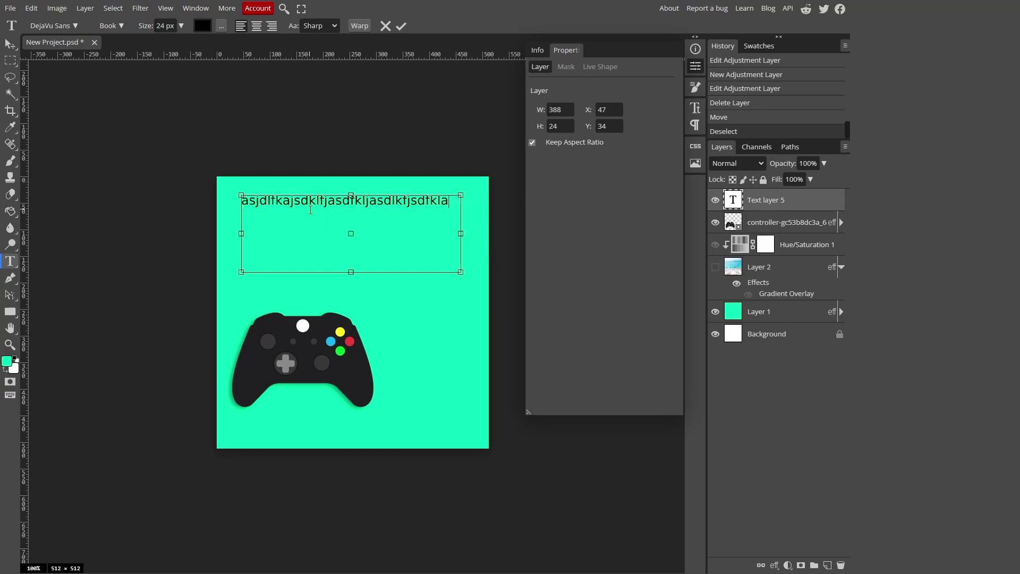
Enlarge the placeholder text to 141 px and replace it with "COOL"
key(ctrl+a)
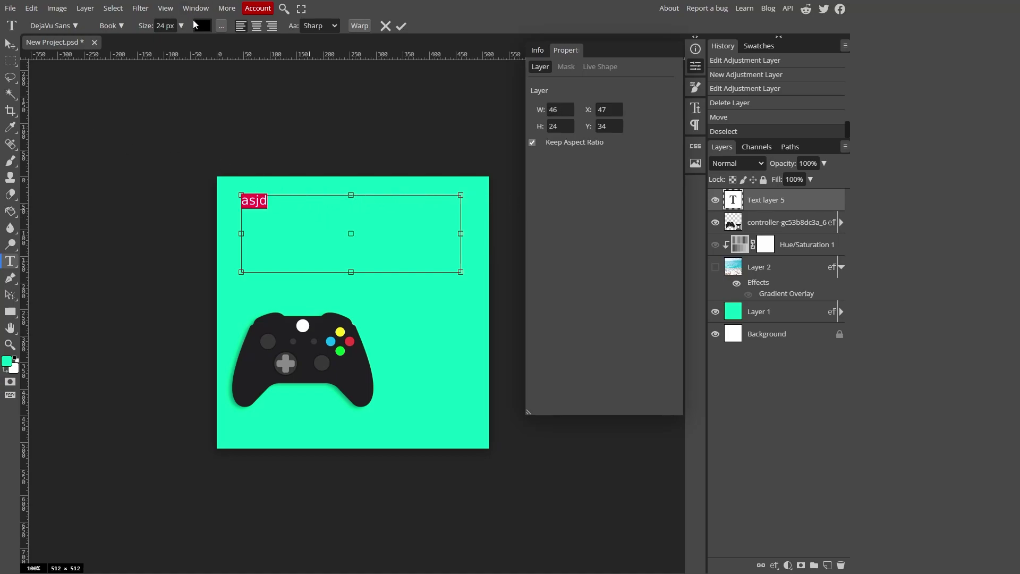
click(181, 25)
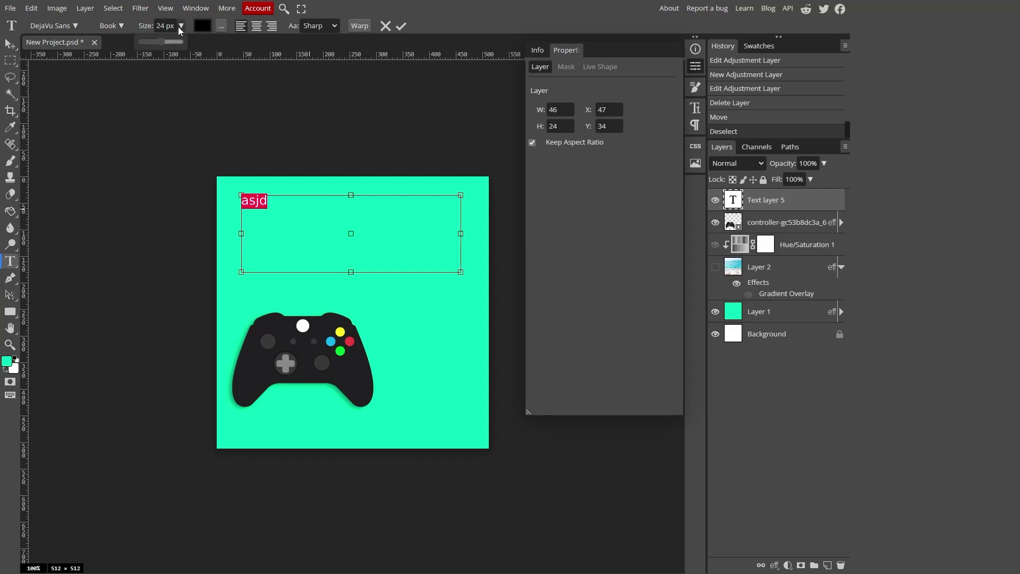
drag(161, 41, 180, 43)
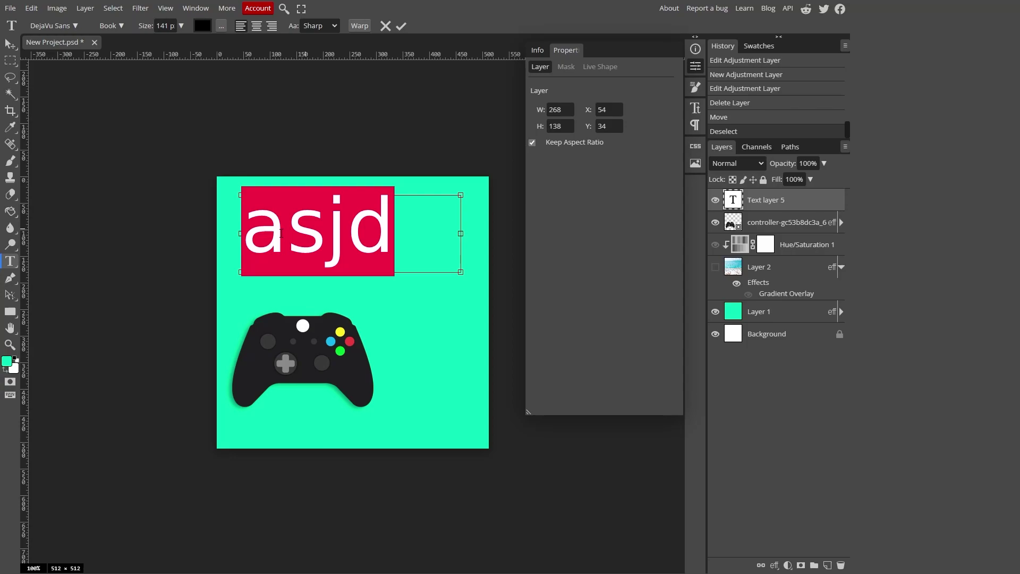
text(COOL)
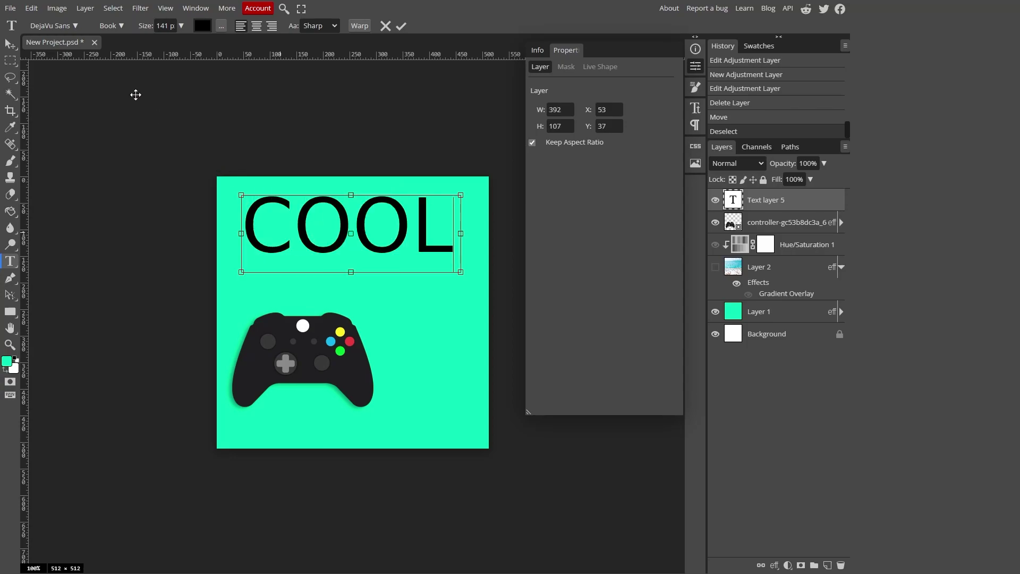
Move the COOL text down to just above the controller and try the Daela font on it
click(11, 44)
drag(397, 240, 401, 276)
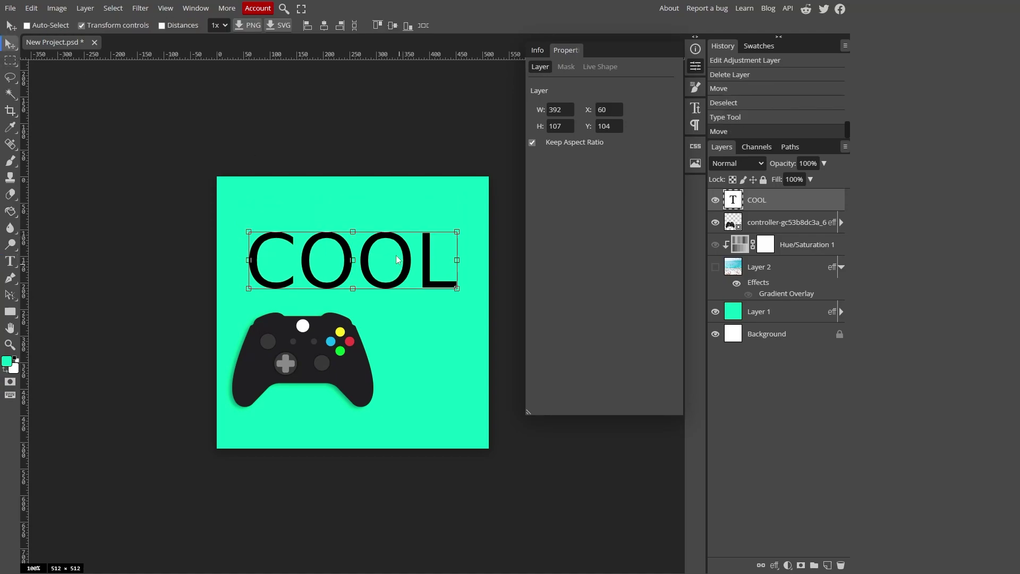
double_click(376, 262)
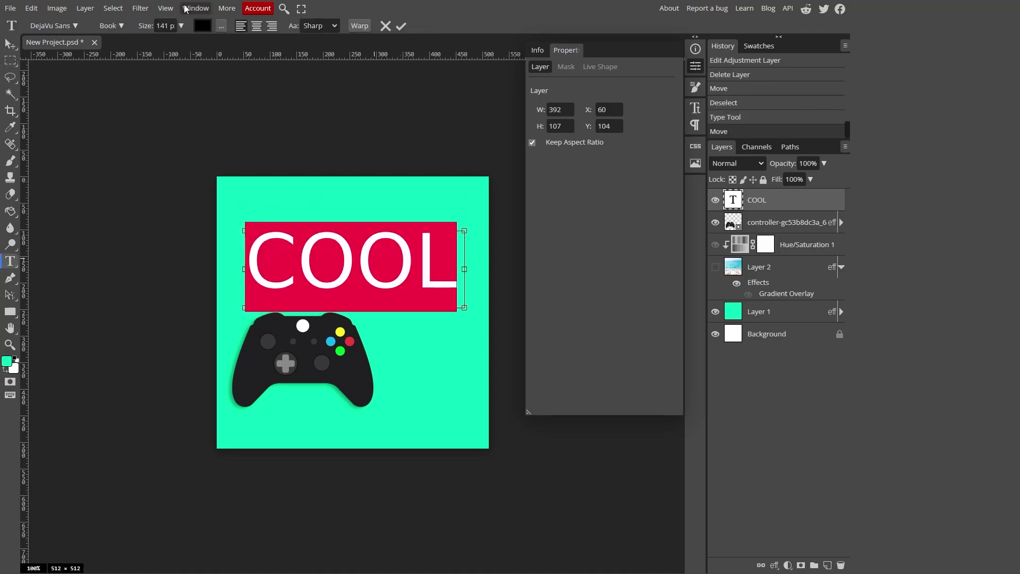
click(61, 25)
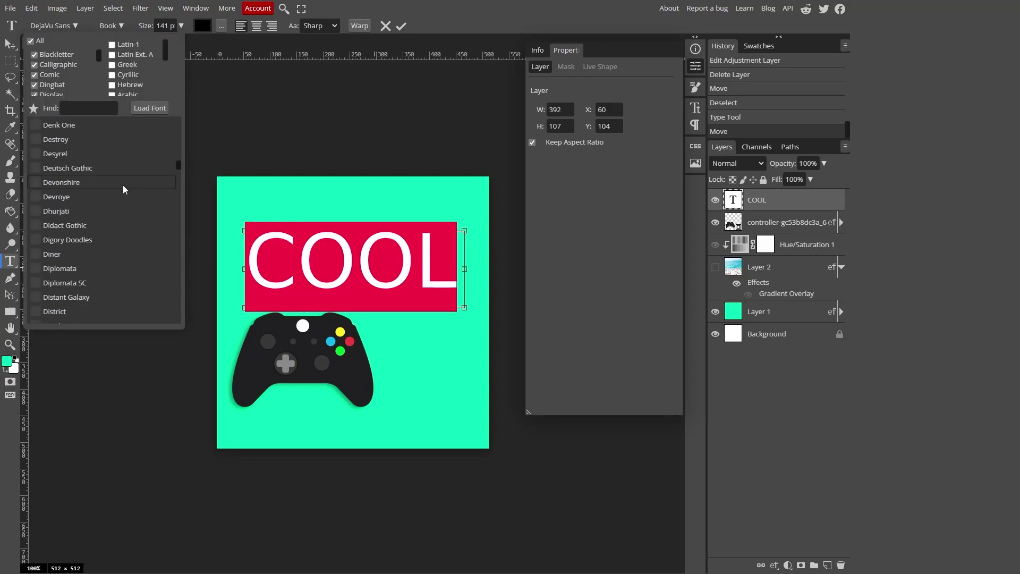
click(326, 258)
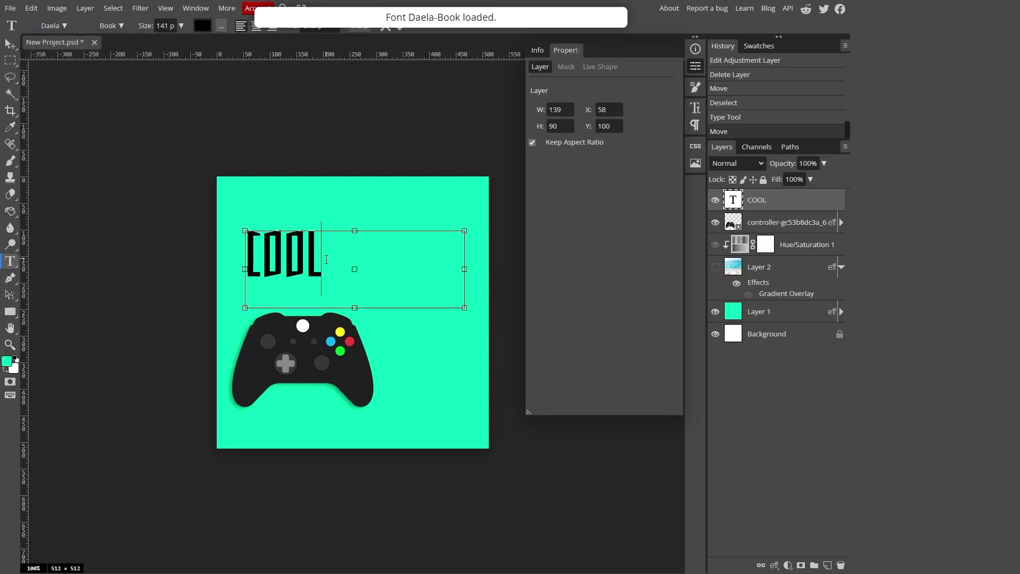
Set the COOL text in the Chango font at 110 px so it fits within the canvas
key(ctrl+a)
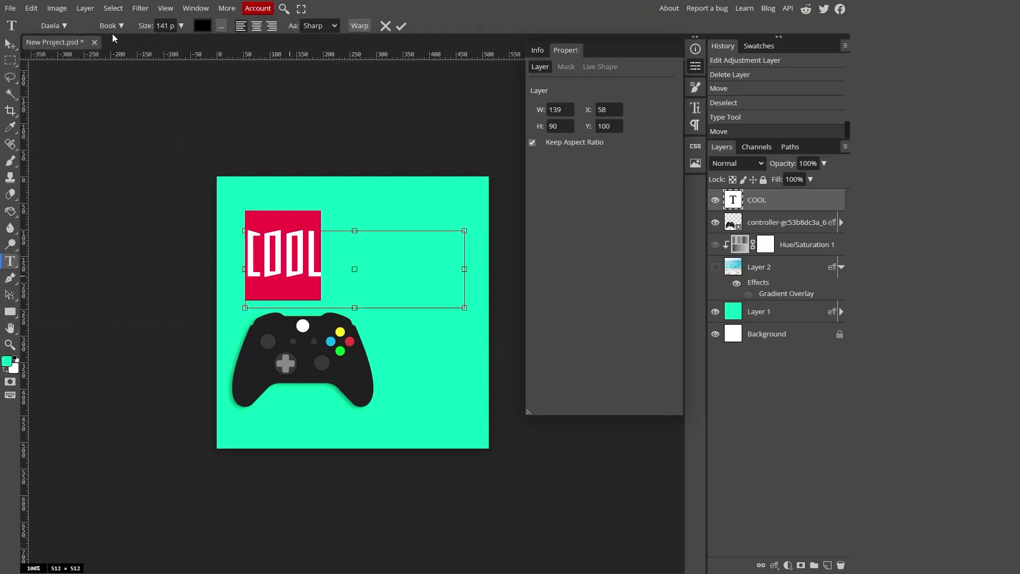
click(53, 26)
scroll(151, 195, up, 5)
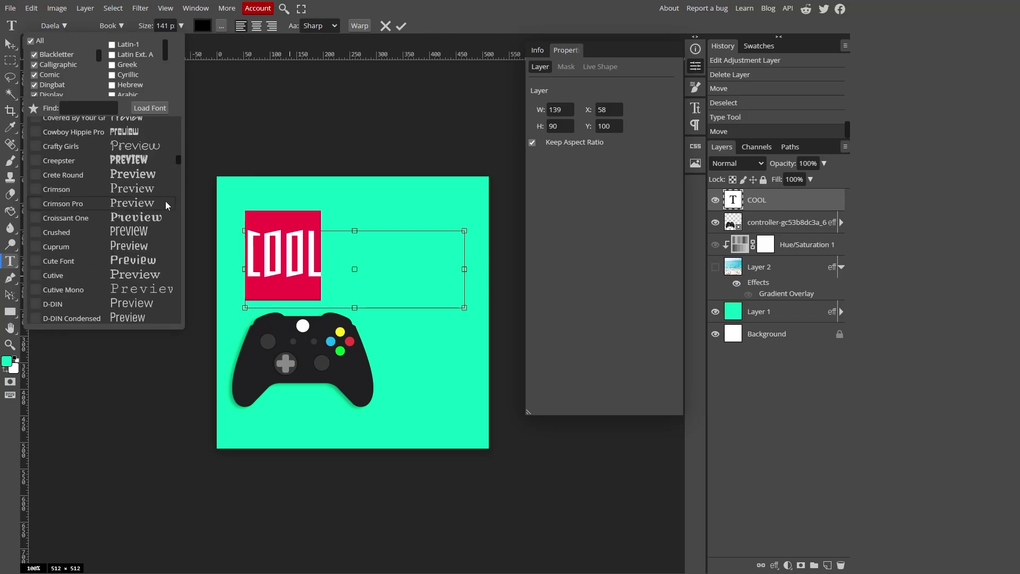
scroll(143, 234, up, 10)
click(128, 193)
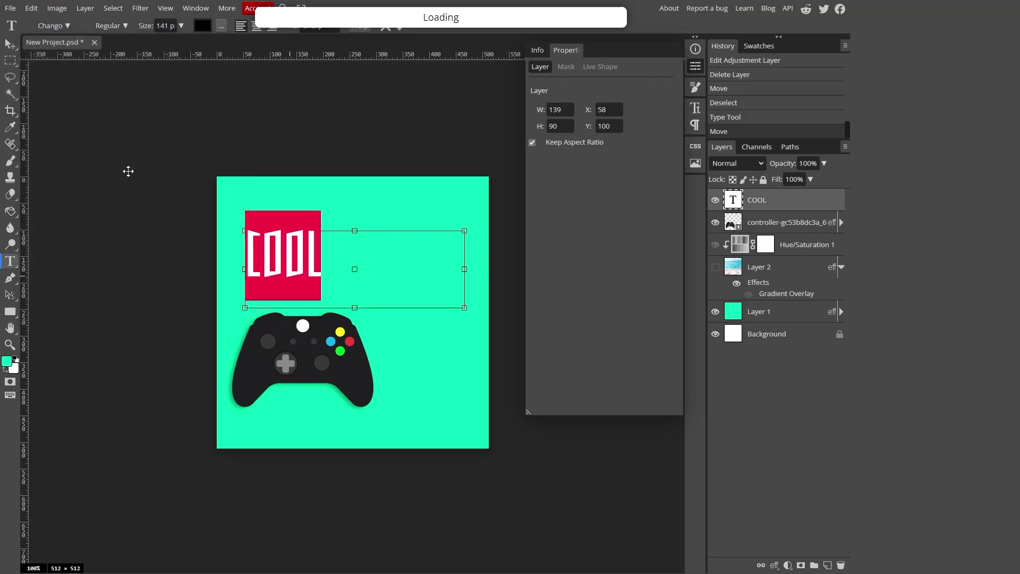
click(422, 273)
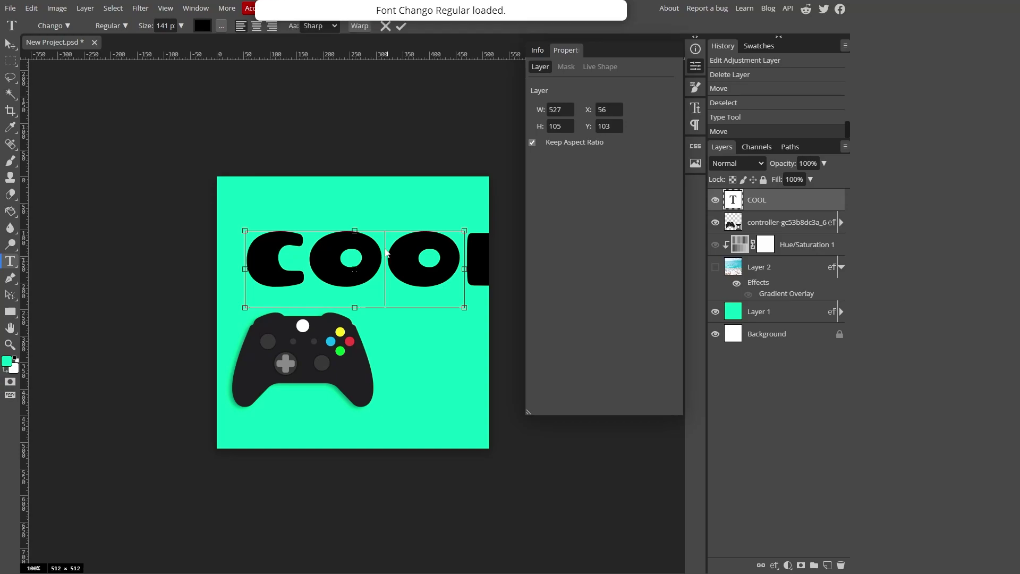
click(181, 25)
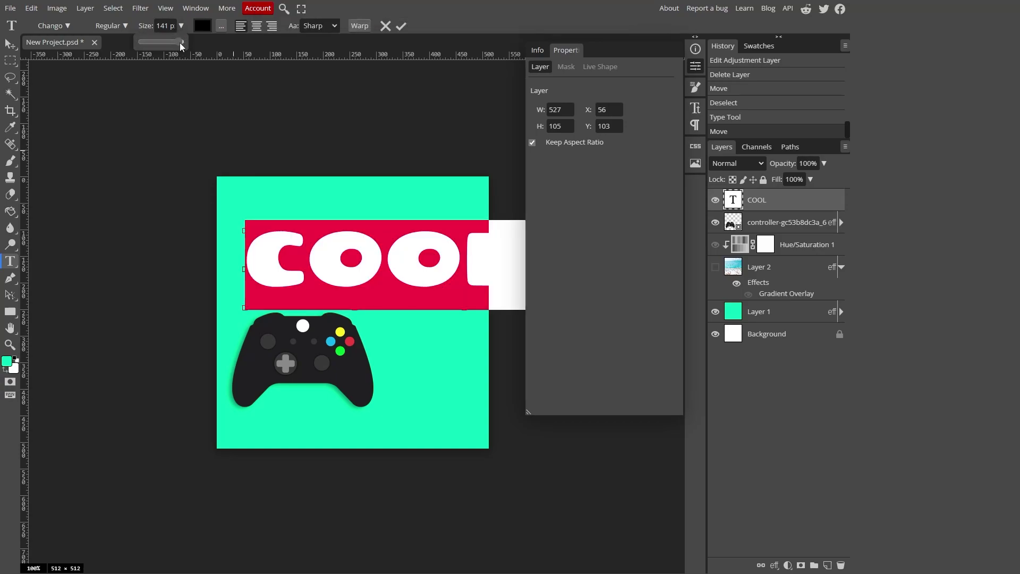
drag(180, 43, 176, 41)
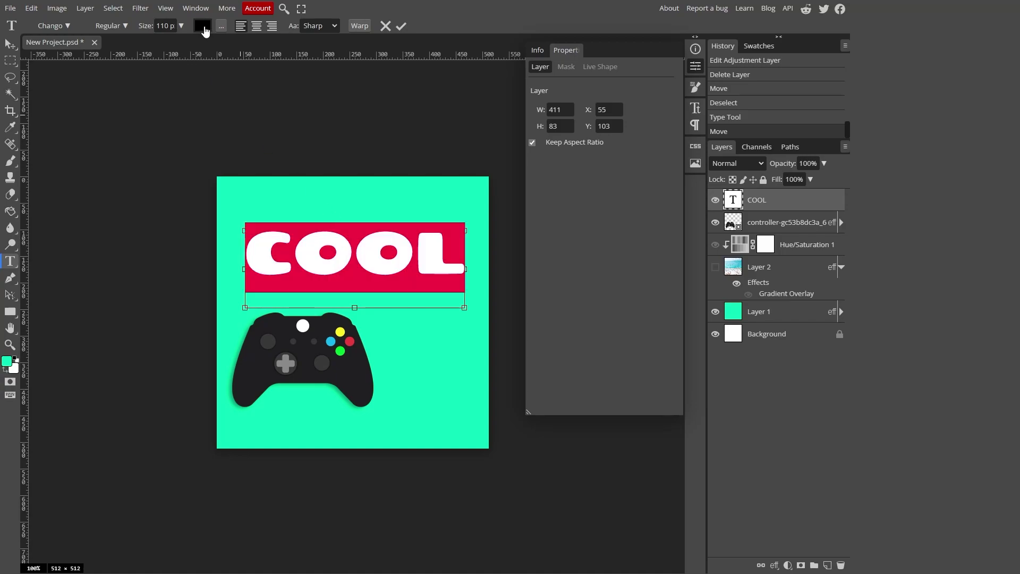
Change the COOL text's color to white
click(198, 28)
mouse_move(144, 126)
mouse_down()
mouse_move(73, 86)
mouse_move(203, 207)
mouse_move(73, 87)
mouse_up()
key(Return)
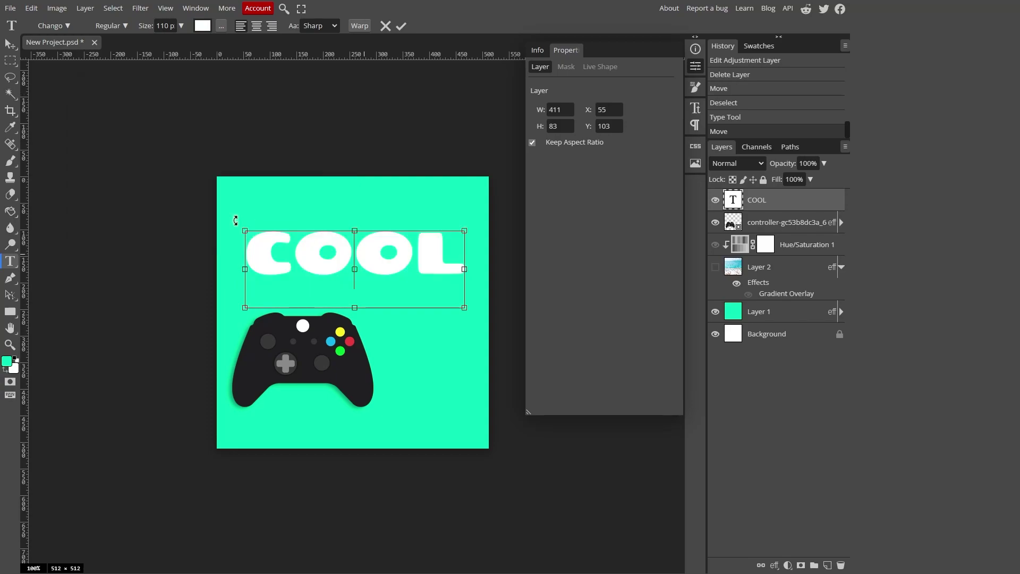
Scale the COOL text to about 101.2% and apply the transform
click(10, 44)
drag(327, 275, 327, 276)
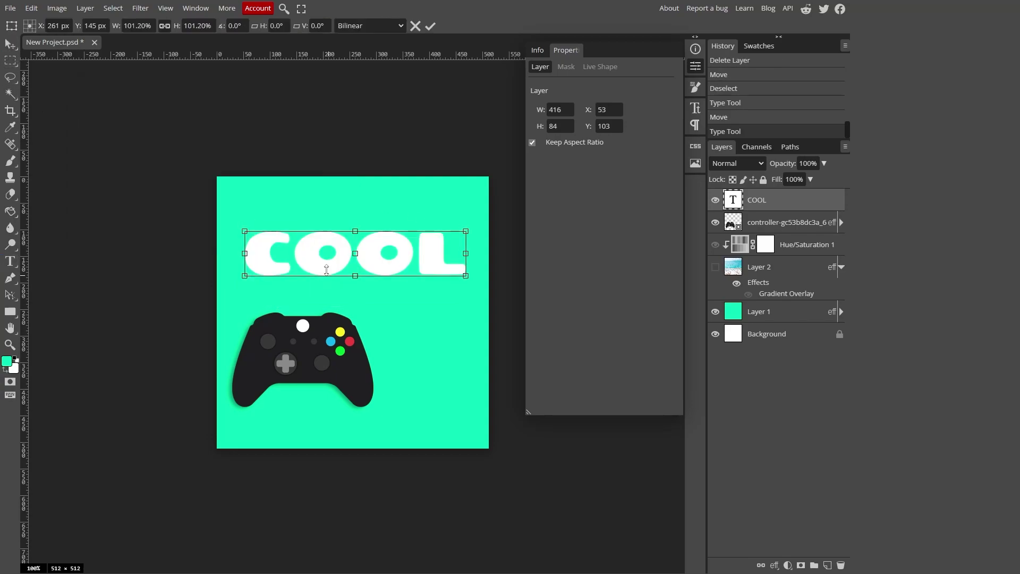
click(10, 43)
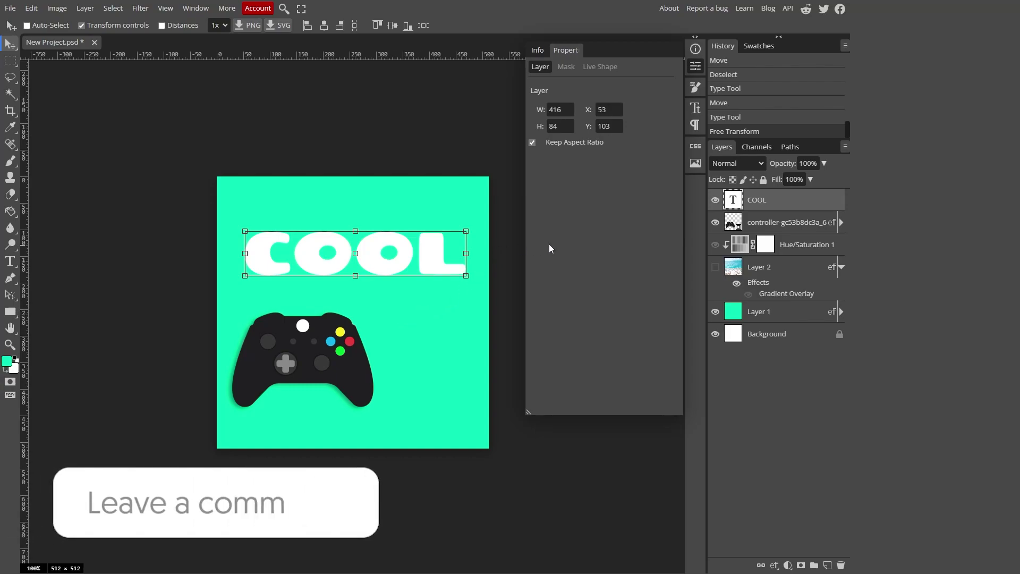
Add a 3 px outside stroke to the COOL text layer's style
right_click(768, 204)
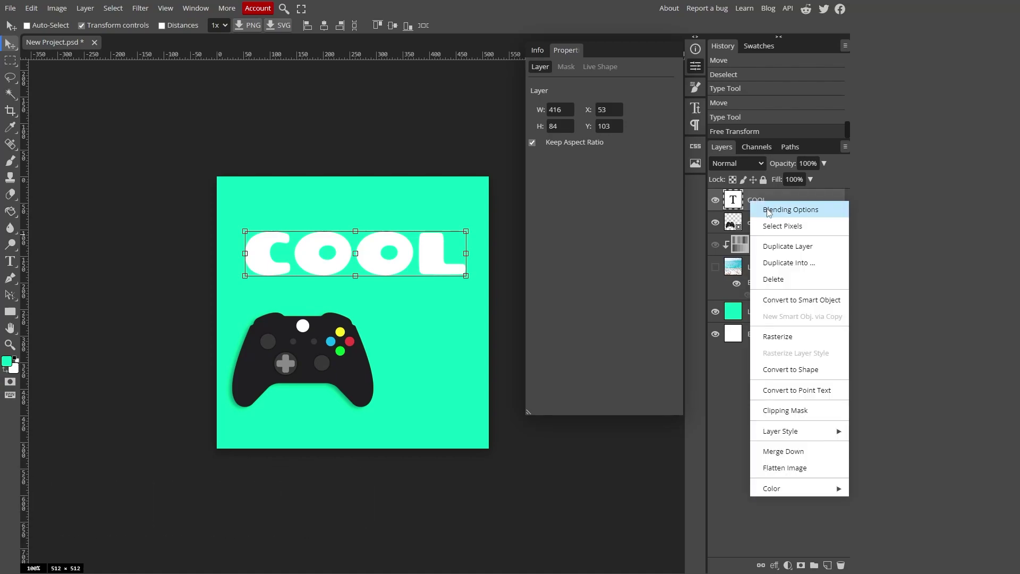
click(771, 209)
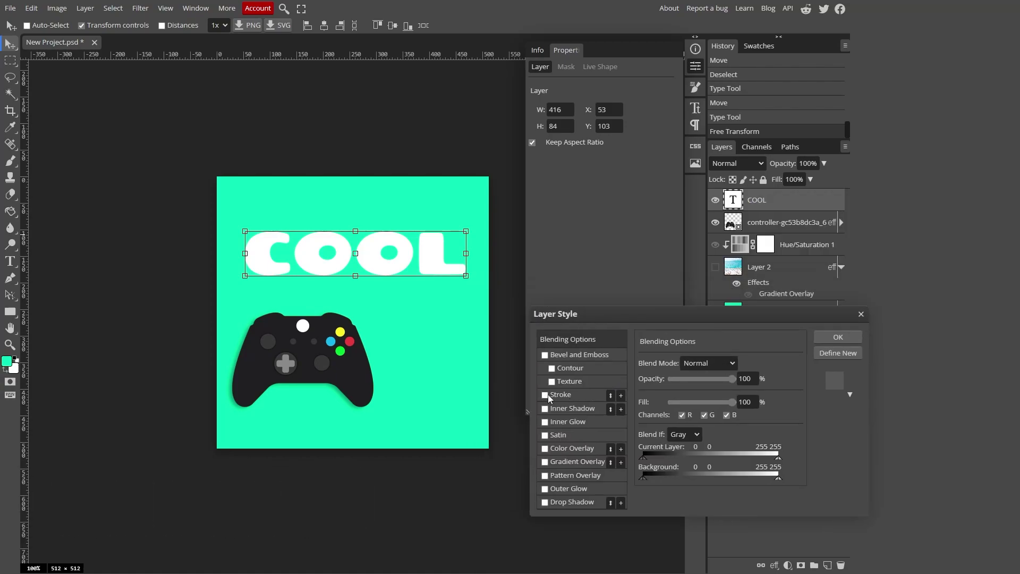
click(545, 396)
click(582, 396)
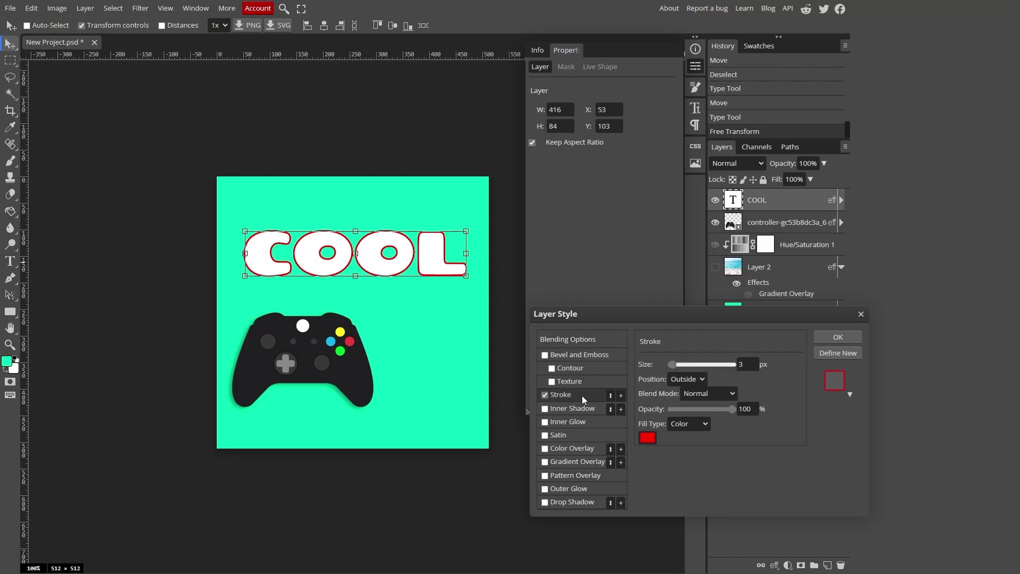
Set the COOL text's stroke to a near-black color sampled from the controller body
click(647, 437)
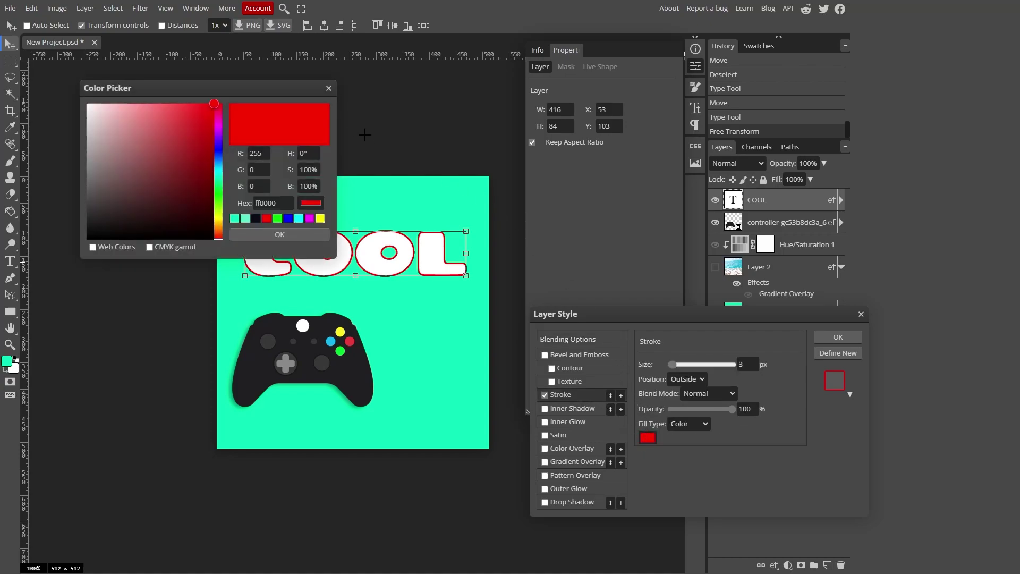
drag(259, 92, 714, 138)
click(548, 263)
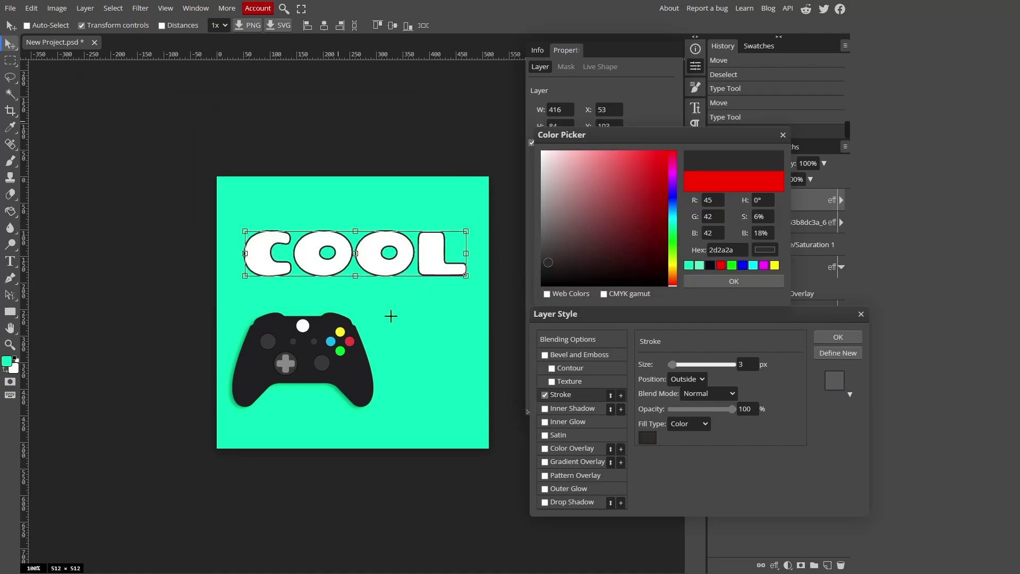
click(266, 325)
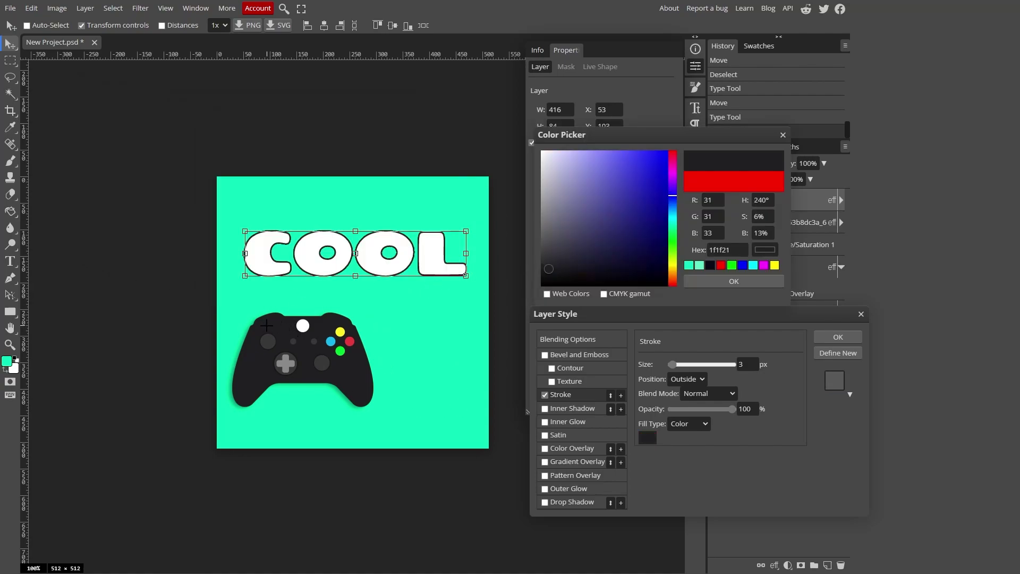
click(351, 341)
click(259, 371)
click(833, 336)
click(734, 281)
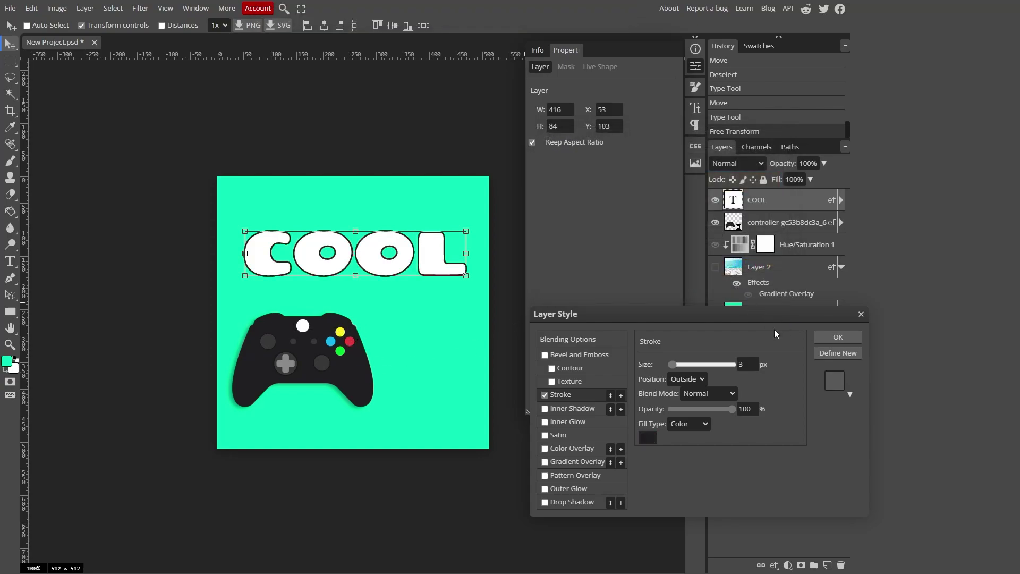
click(545, 409)
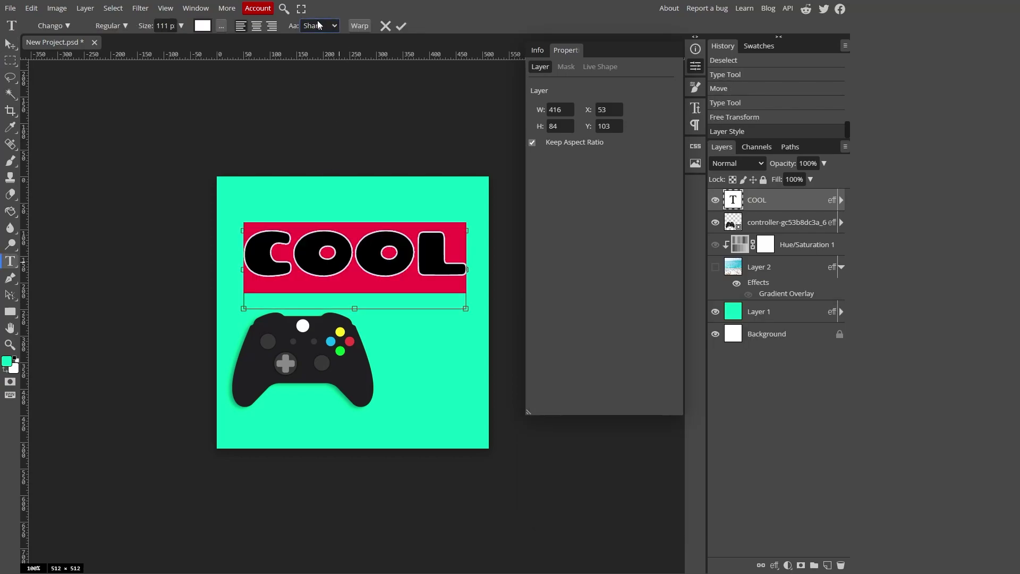
Warp the COOL text with the Arc style, using a horizontal orientation, 14% bend and 0% horizontal distortion
click(356, 25)
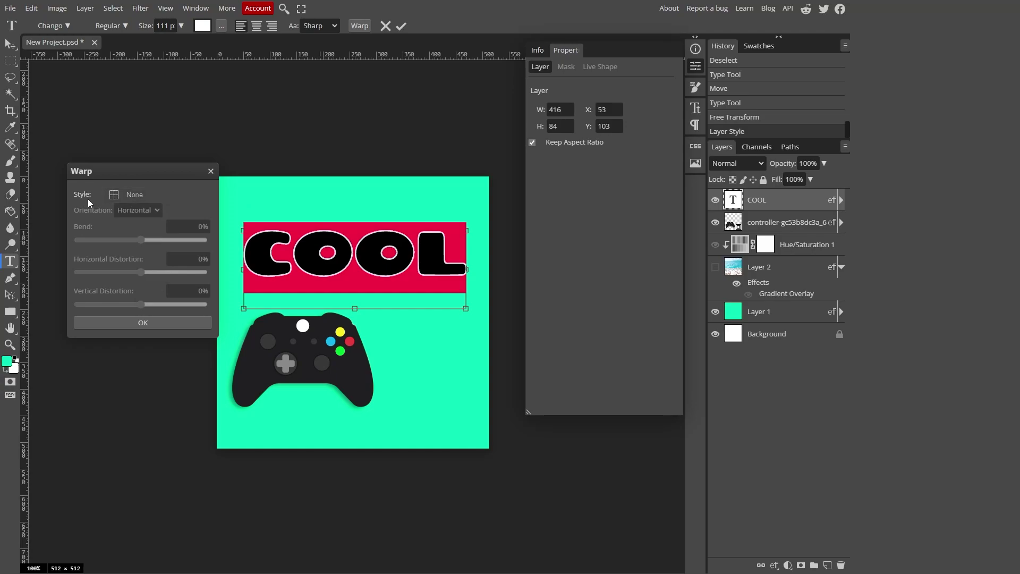
click(133, 194)
click(122, 227)
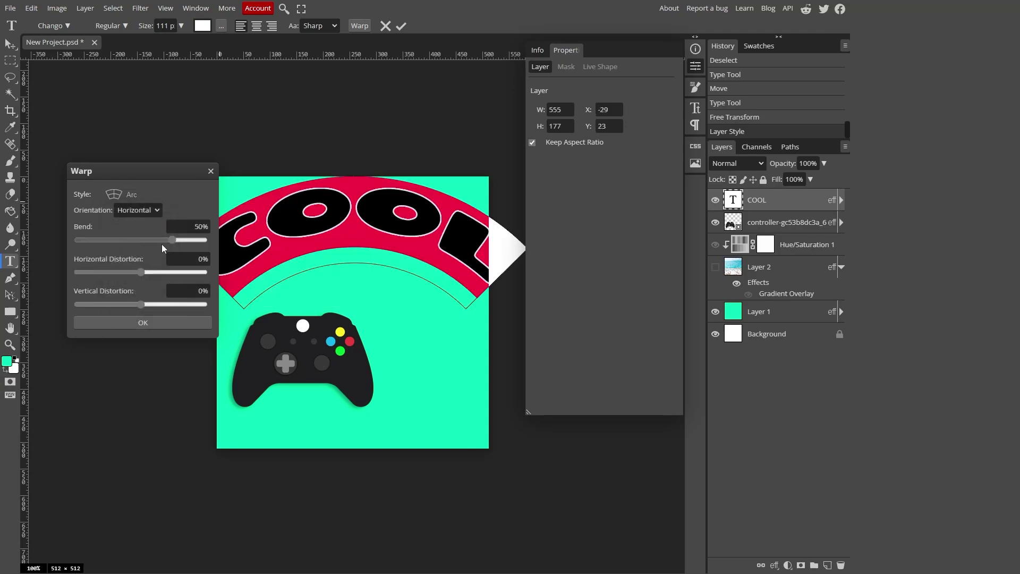
drag(170, 238, 138, 272)
drag(209, 259, 194, 257)
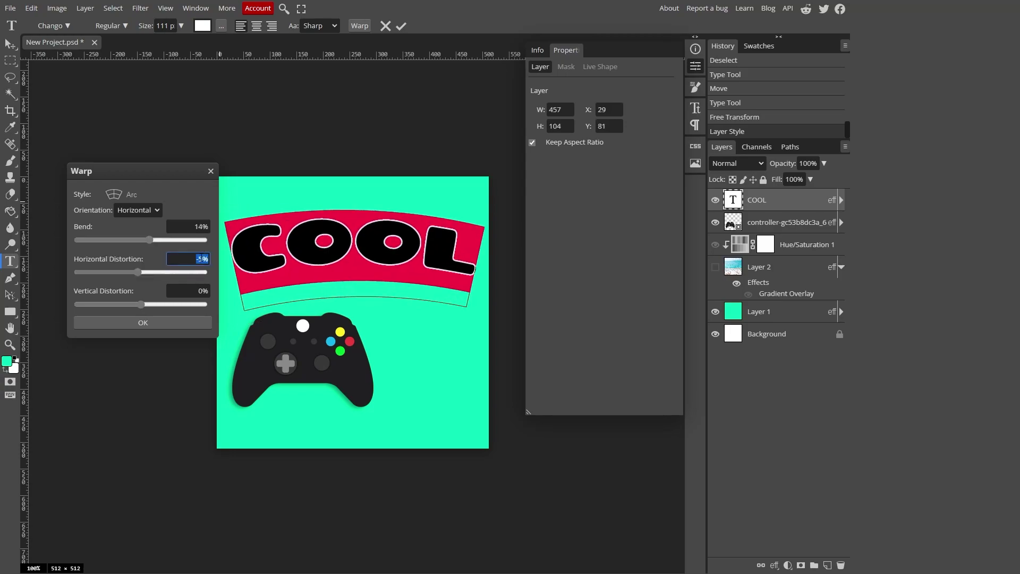
text(0)
key(Return)
click(143, 323)
click(15, 47)
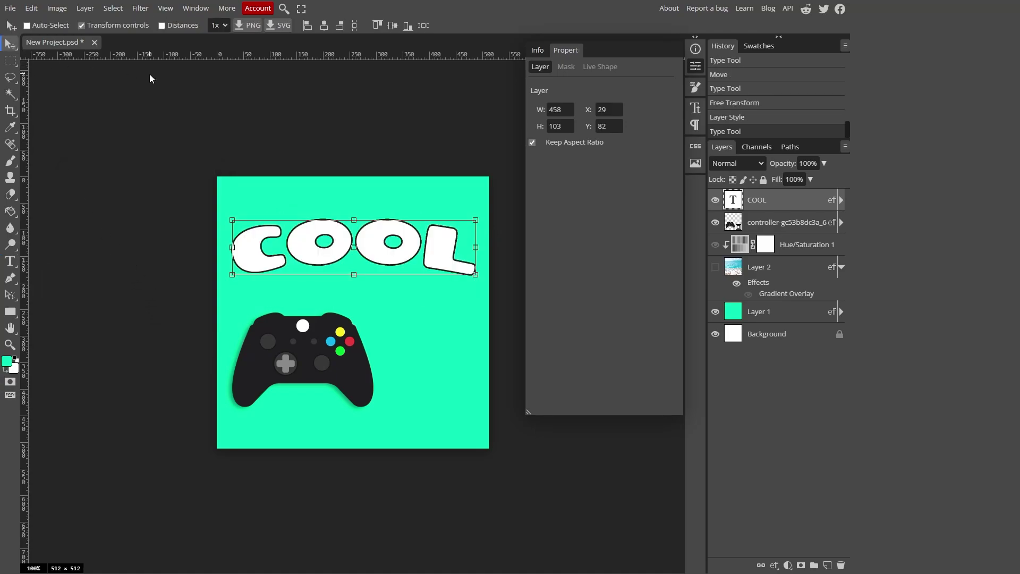
Center the controller just below the arched COOL text at about X 123, Y 174, and select the COOL layer
click(800, 220)
drag(308, 356, 359, 312)
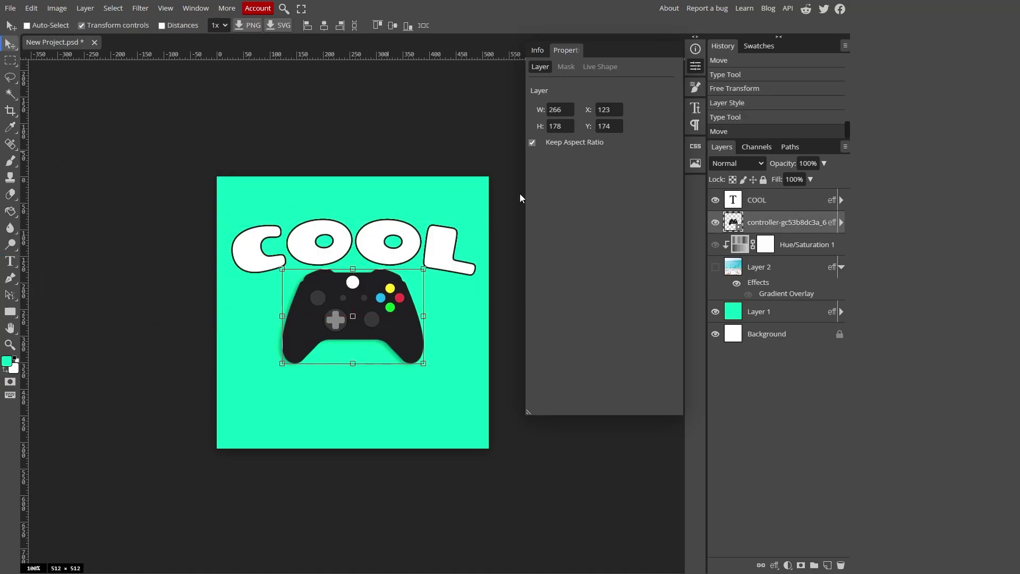
click(754, 200)
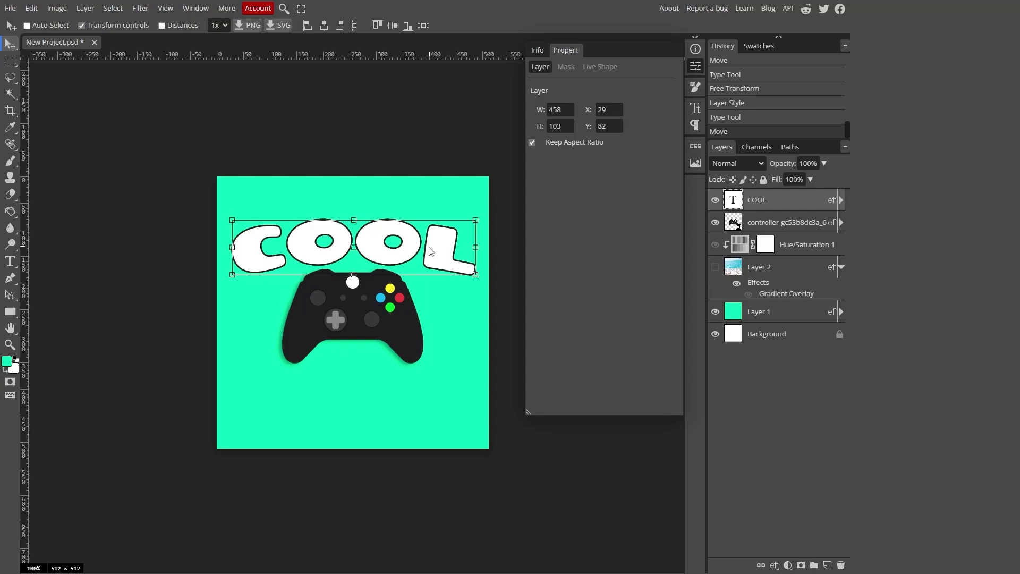
key(ctrl)
right_click(749, 200)
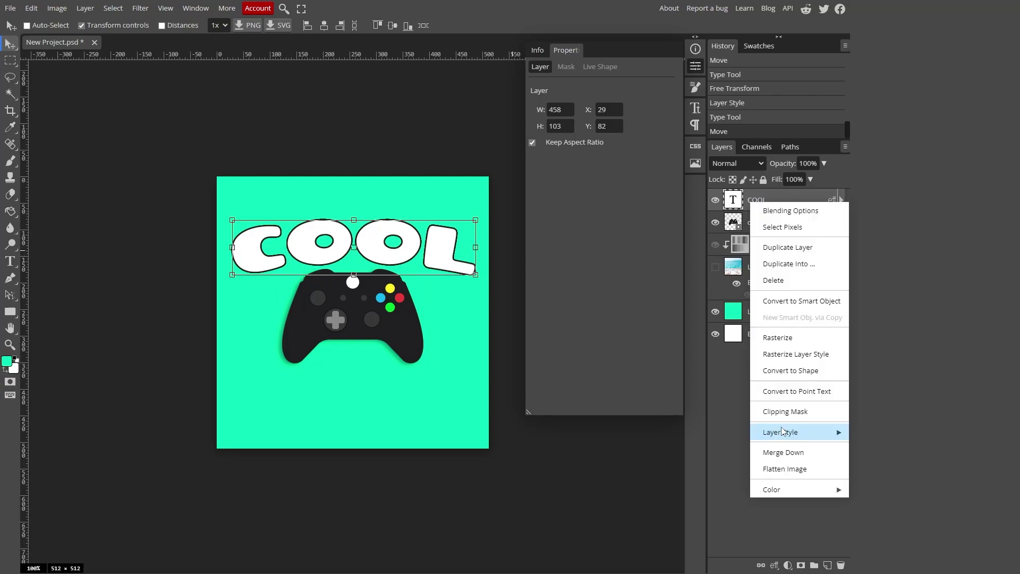
click(275, 198)
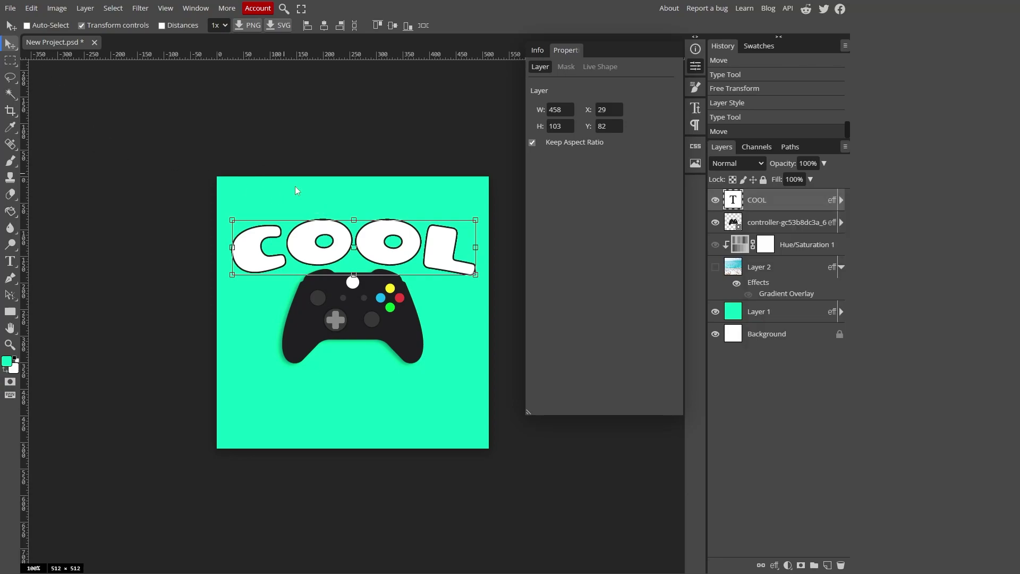
key(ctrl+j)
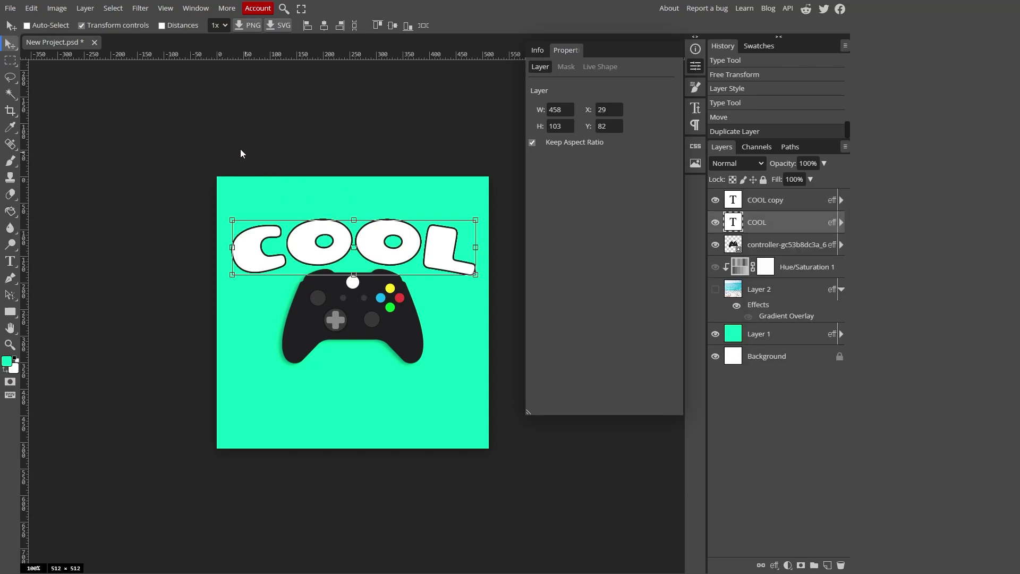
key(ctrl+z)
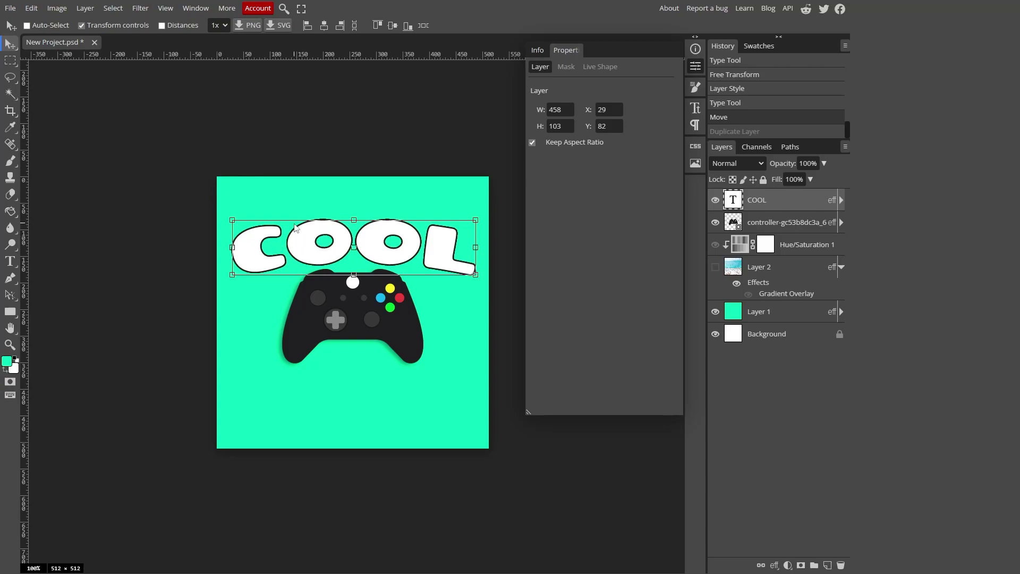
Place a copy of the COOL text below the controller and reverse its Arc bend so it curves downward
alt+drag(306, 227, 304, 371)
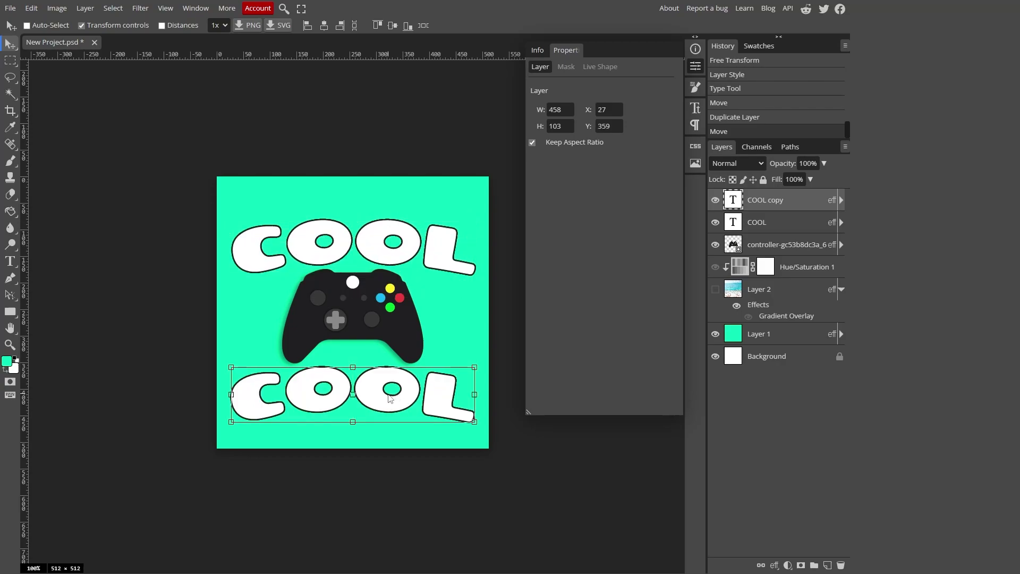
double_click(416, 393)
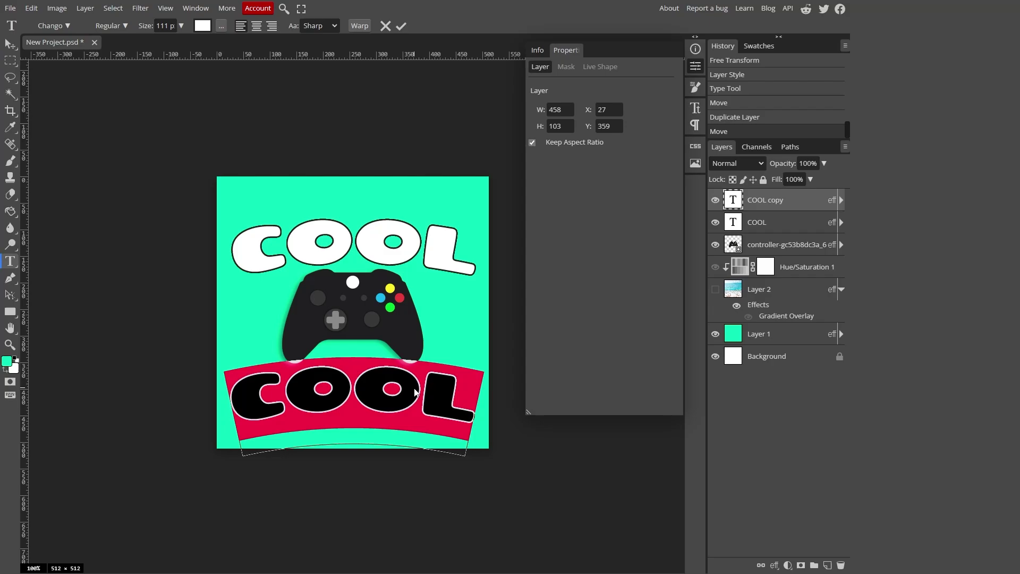
click(359, 26)
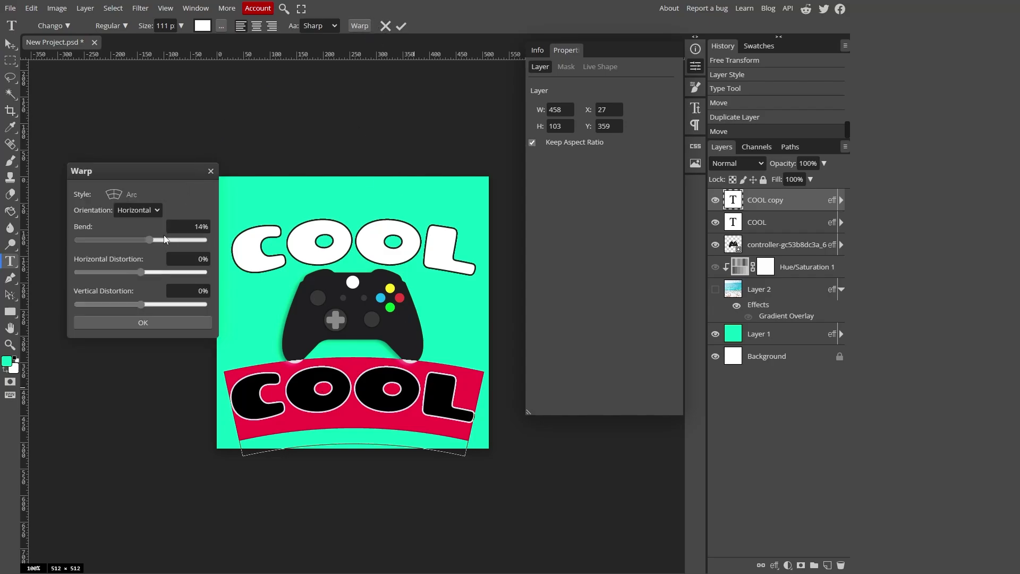
click(195, 226)
click(182, 321)
click(10, 44)
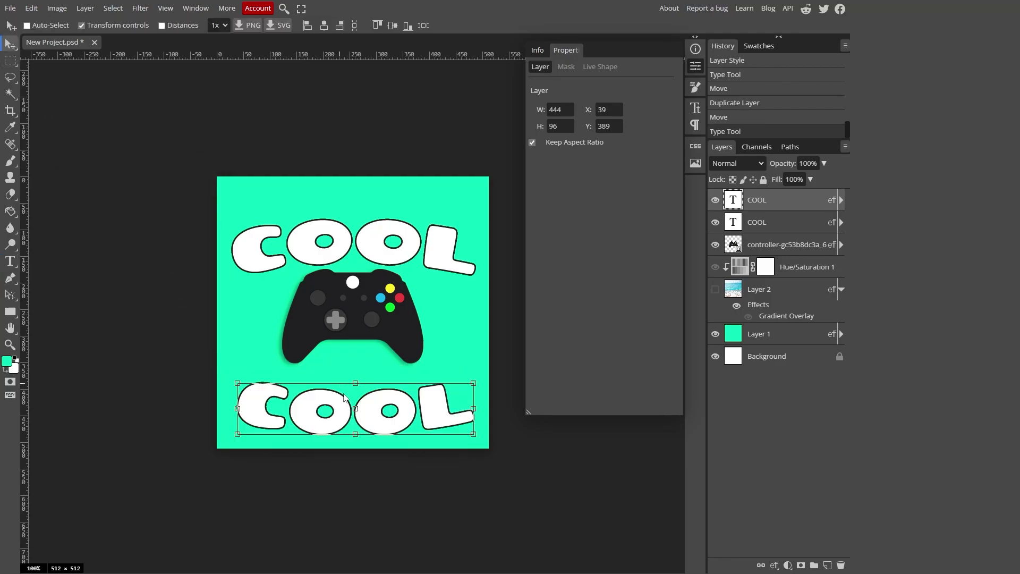
drag(375, 418, 372, 401)
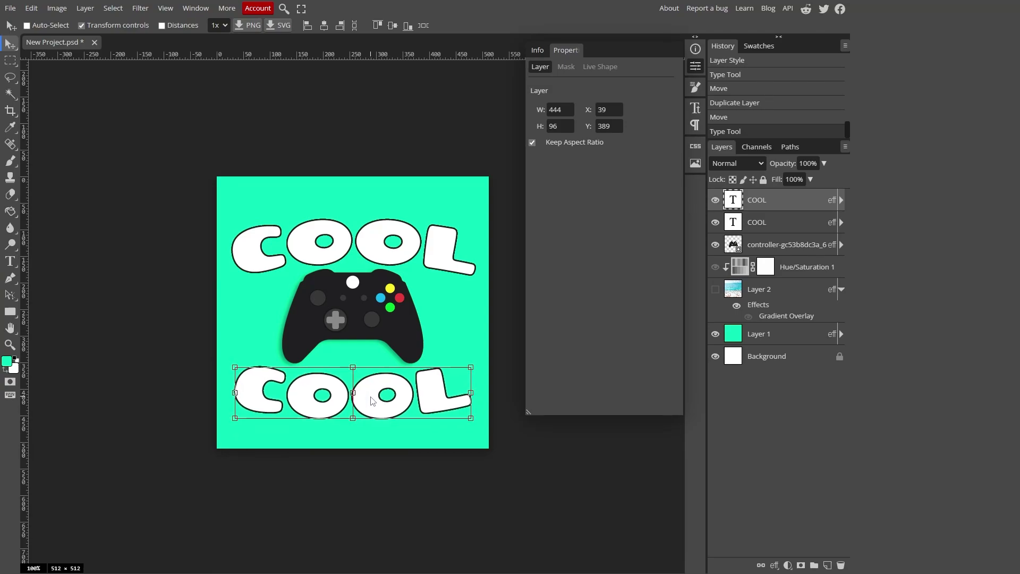
Replace the wording of the text below the controller with GAMES in capital letters
double_click(391, 393)
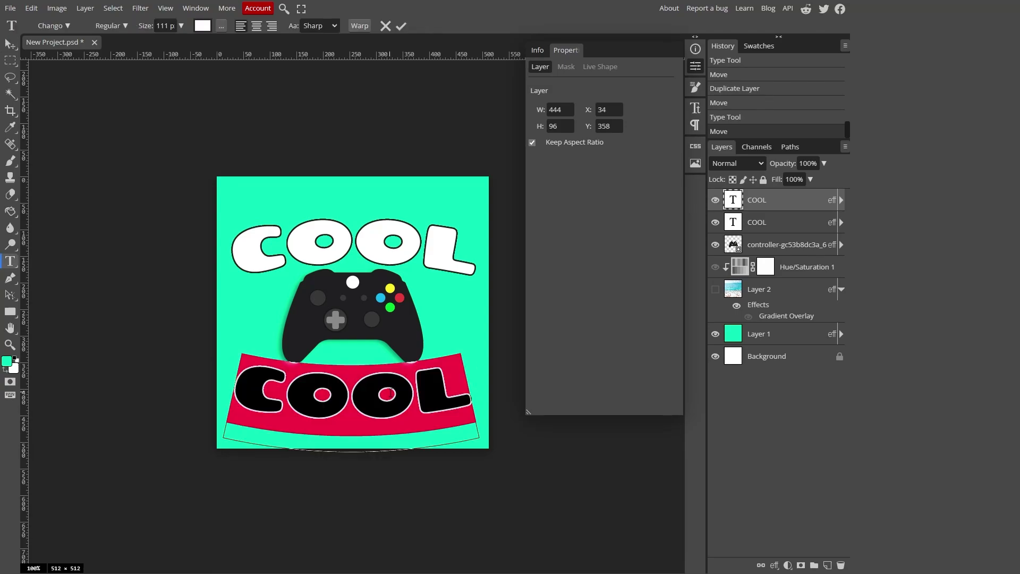
text(games)
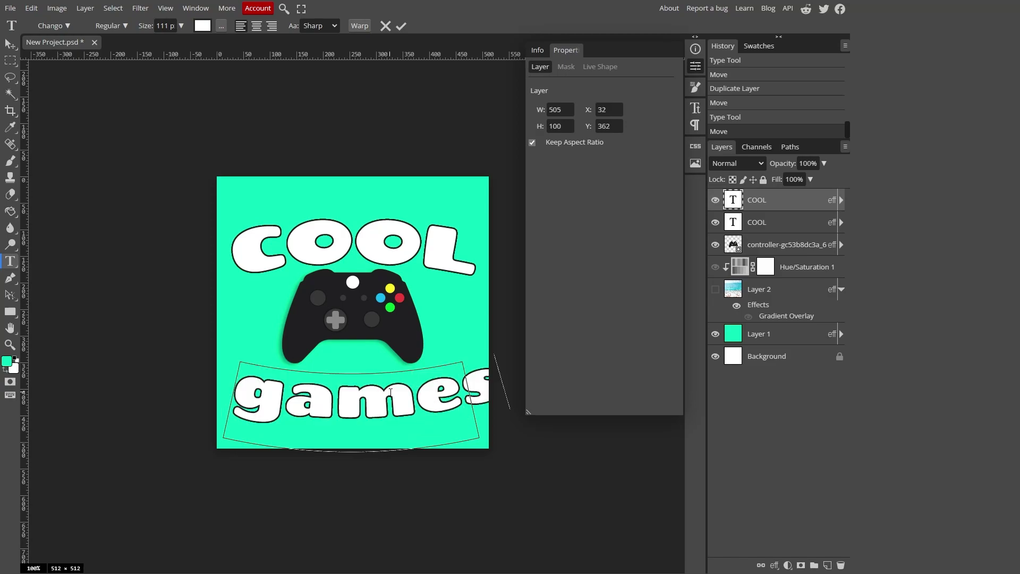
key(BackSpace)
key(BackSpace)
key(BackSpace)
key(BackSpace)
key(BackSpace)
text(GASME)
Reduce the GAMES text size to 92 px so it fits within the canvas, and apply the edit
click(182, 25)
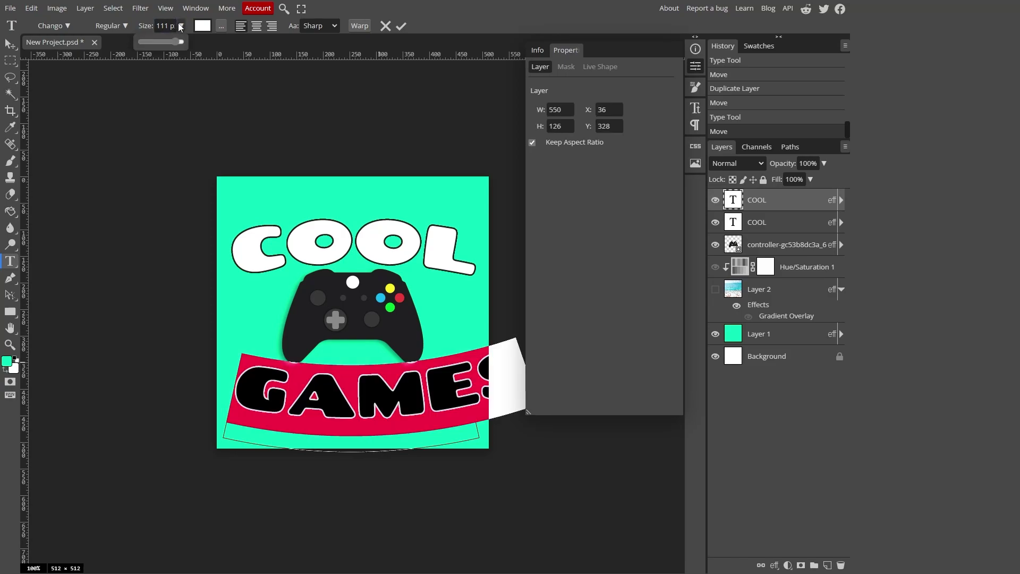
drag(174, 41, 174, 42)
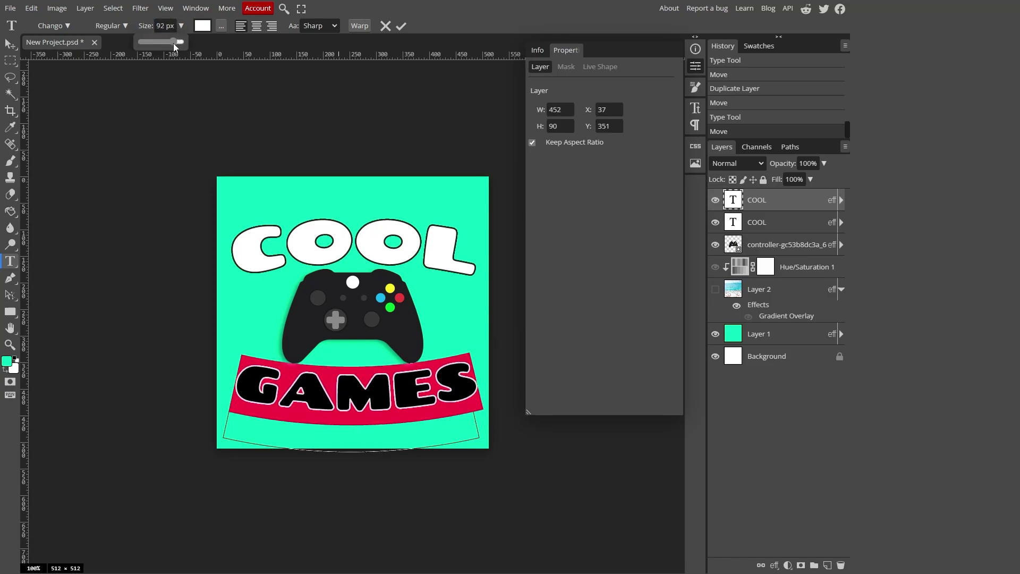
click(11, 43)
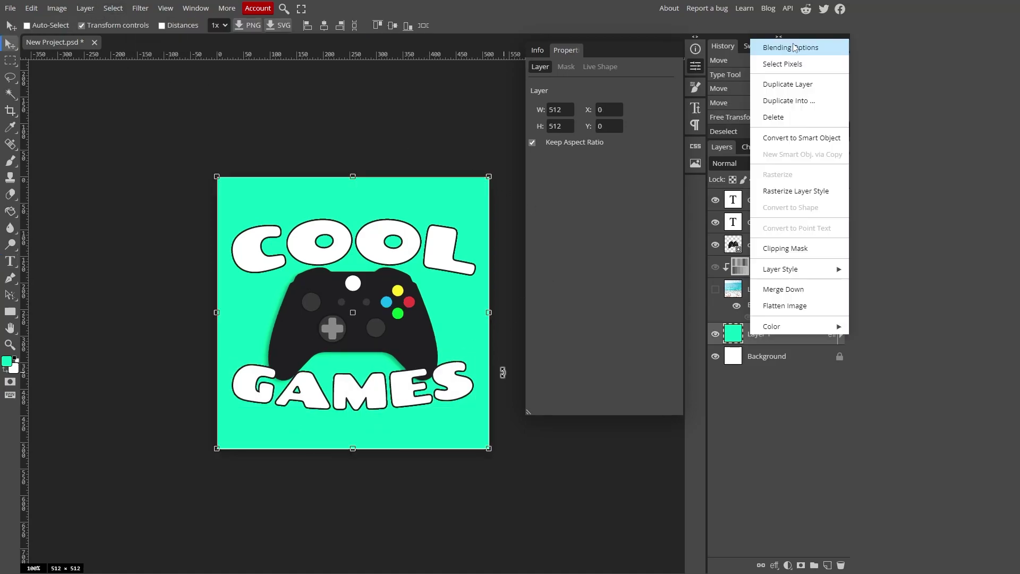
Apply a gradient overlay to the mint background layer, Layer 1
click(754, 45)
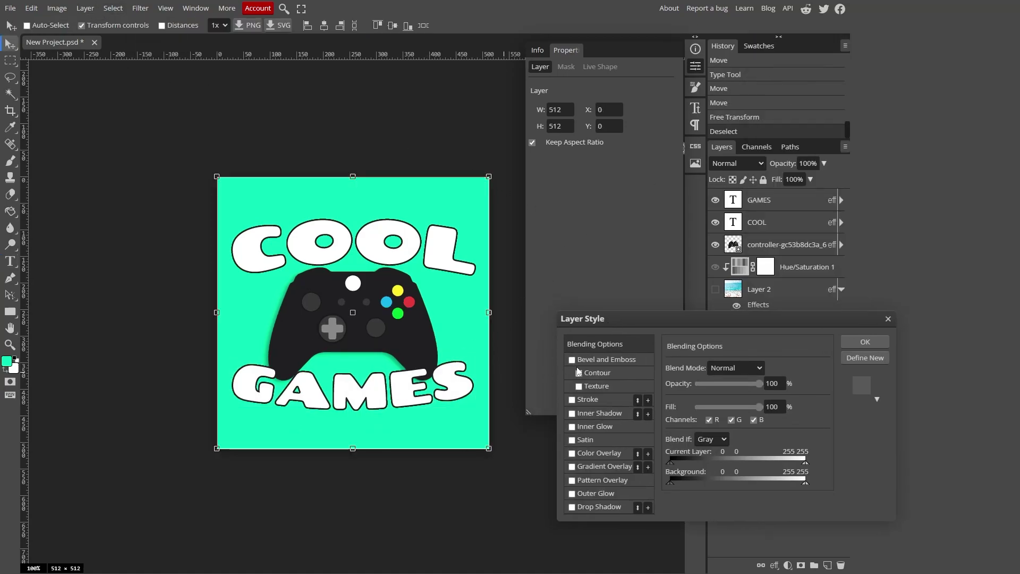
click(572, 453)
click(572, 453)
click(571, 467)
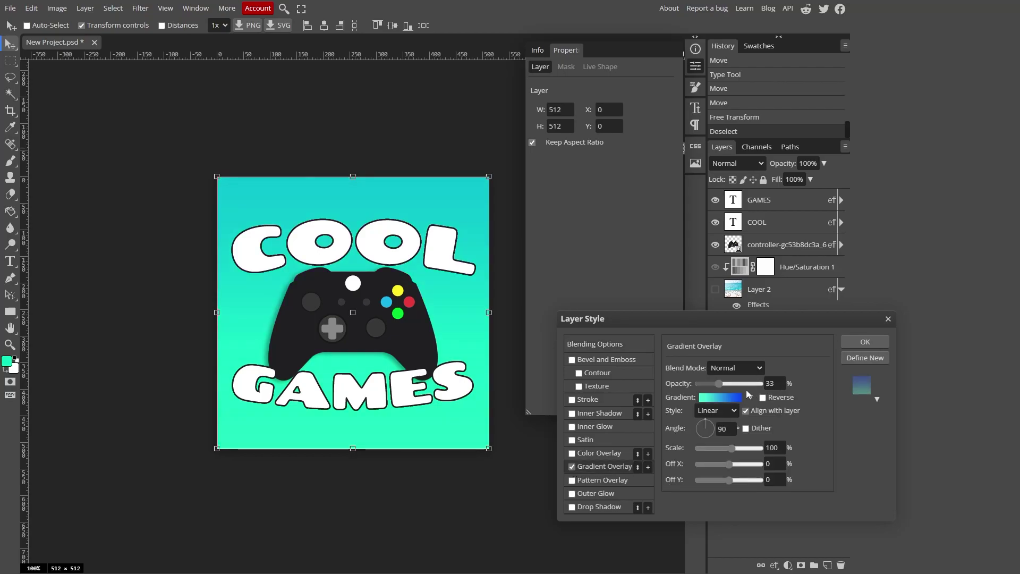
key(Return)
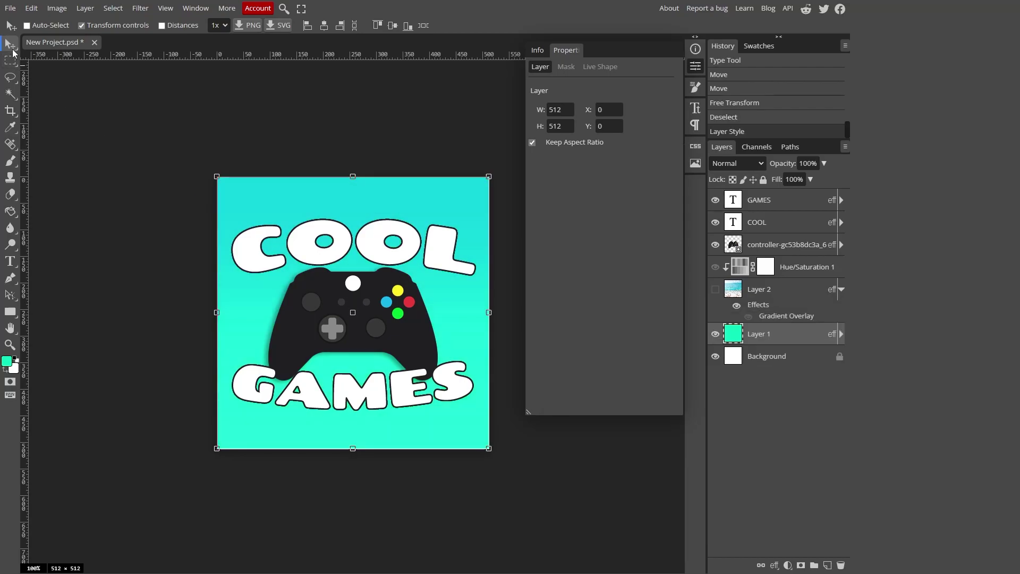
Rotate the controller about 6° clockwise, center it at about X 256, Y 284 between the two words, and apply the transform
click(783, 246)
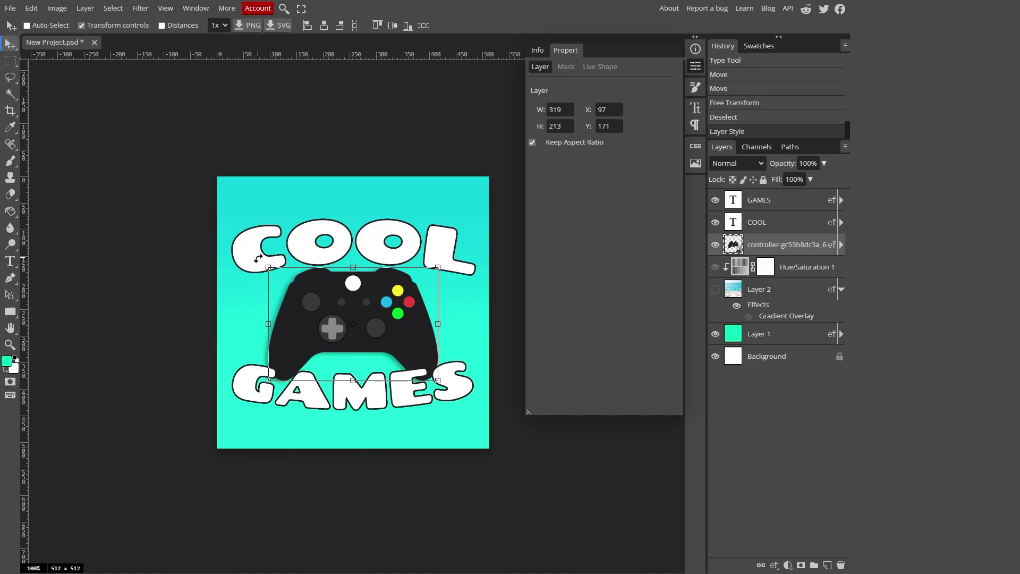
drag(259, 259, 272, 259)
drag(345, 278, 345, 282)
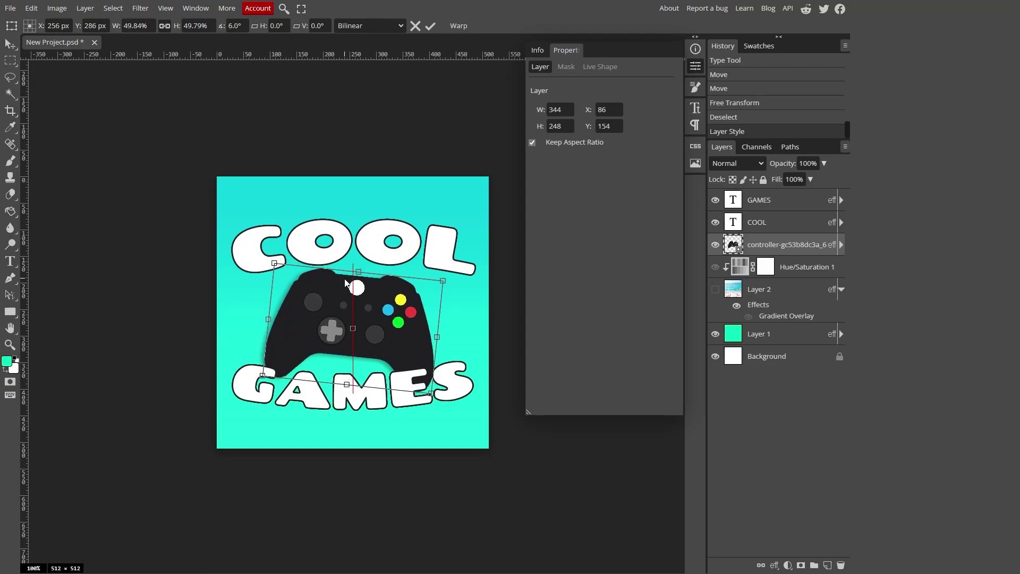
key(Return)
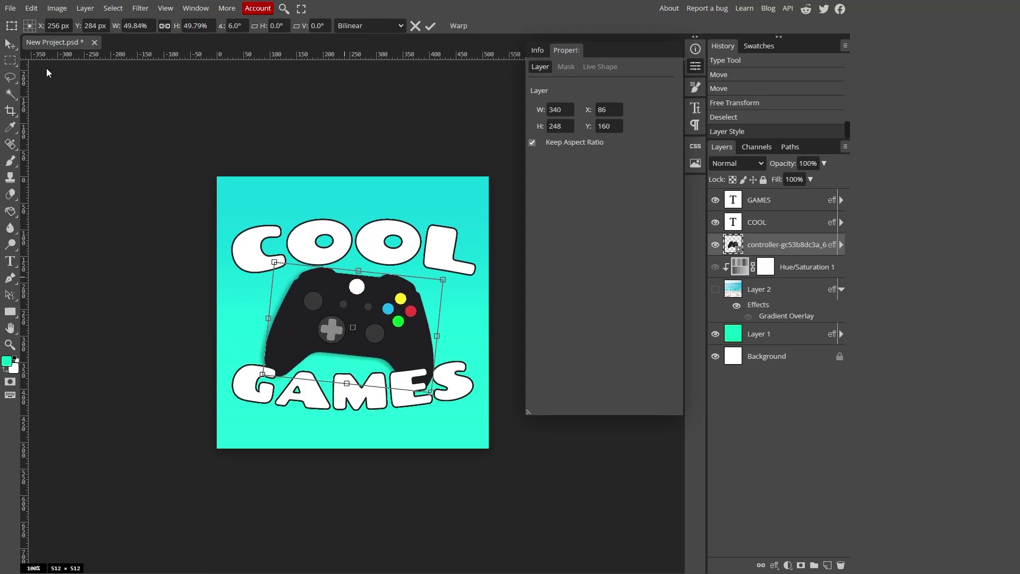
click(10, 60)
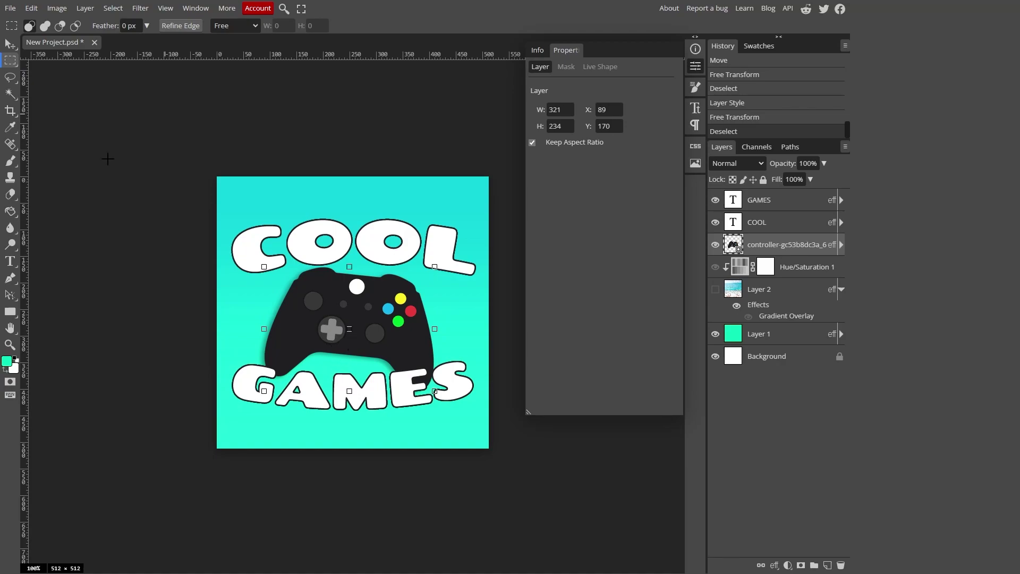
Duplicate the GAMES text layer, move the copy up 10 px, and enlarge it slightly around its center
click(11, 44)
click(765, 204)
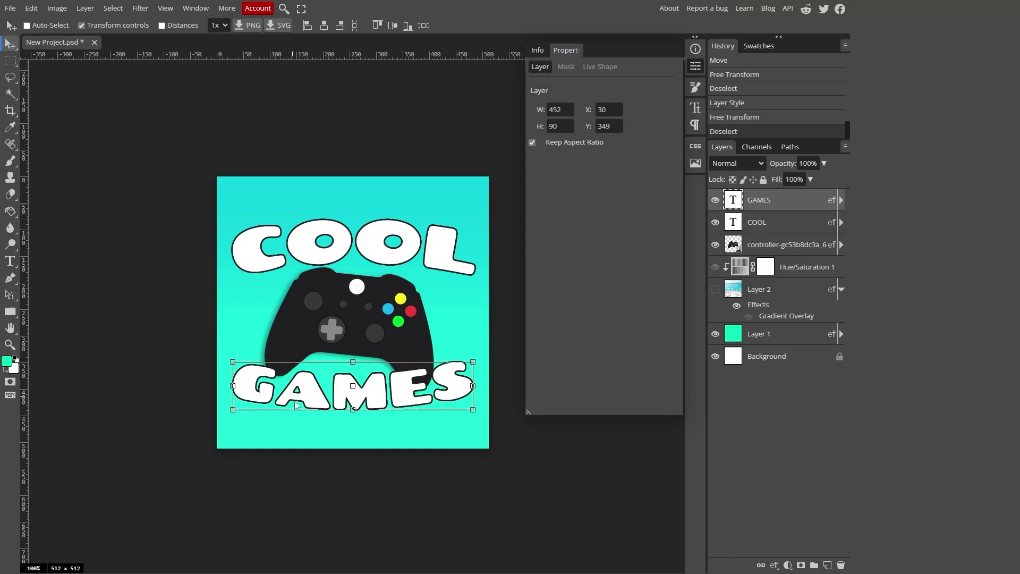
key(ctrl+j)
key(shift+Up)
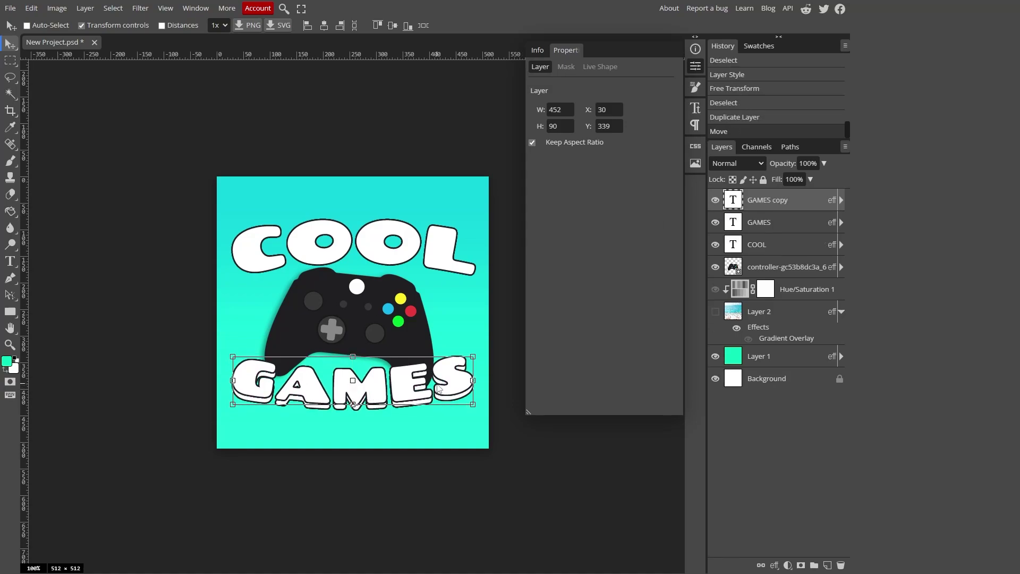
key(ctrl+t)
drag(473, 357, 477, 355)
Give the original GAMES layer beneath the copy a color overlay in the controller's dark shade, 1f1f21, and apply the style
click(765, 227)
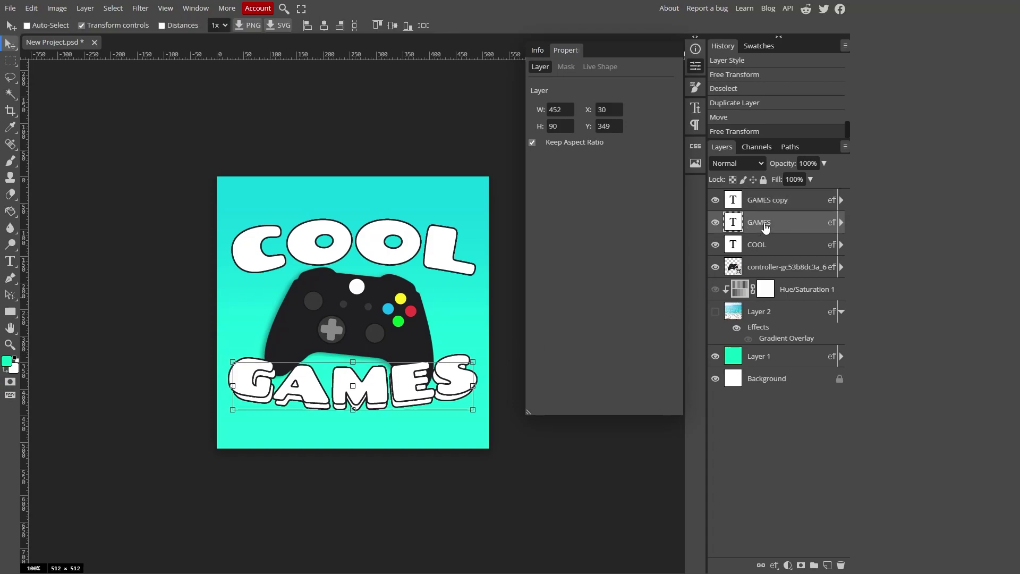
right_click(765, 228)
click(767, 230)
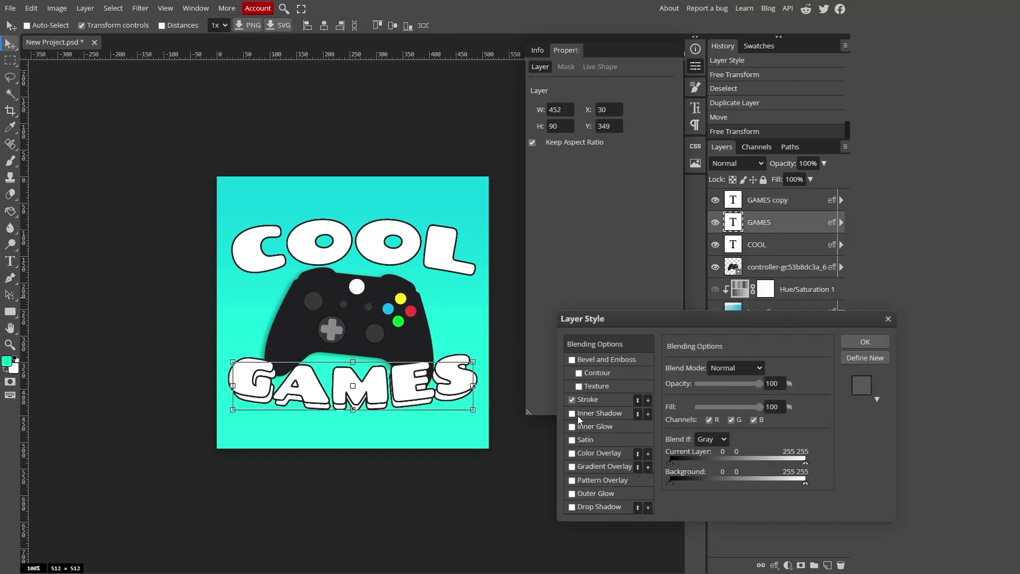
click(571, 453)
click(588, 453)
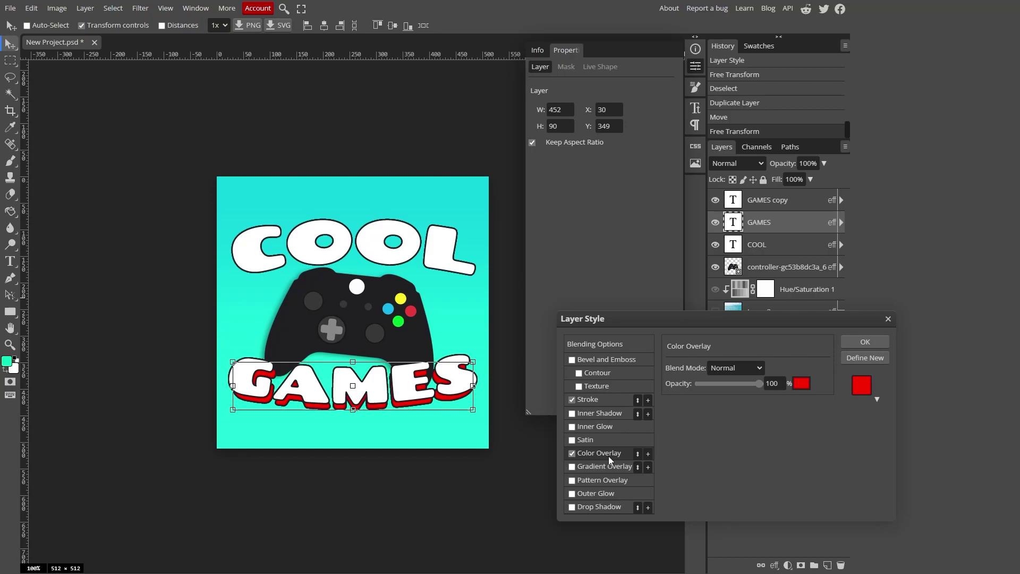
click(797, 388)
click(340, 405)
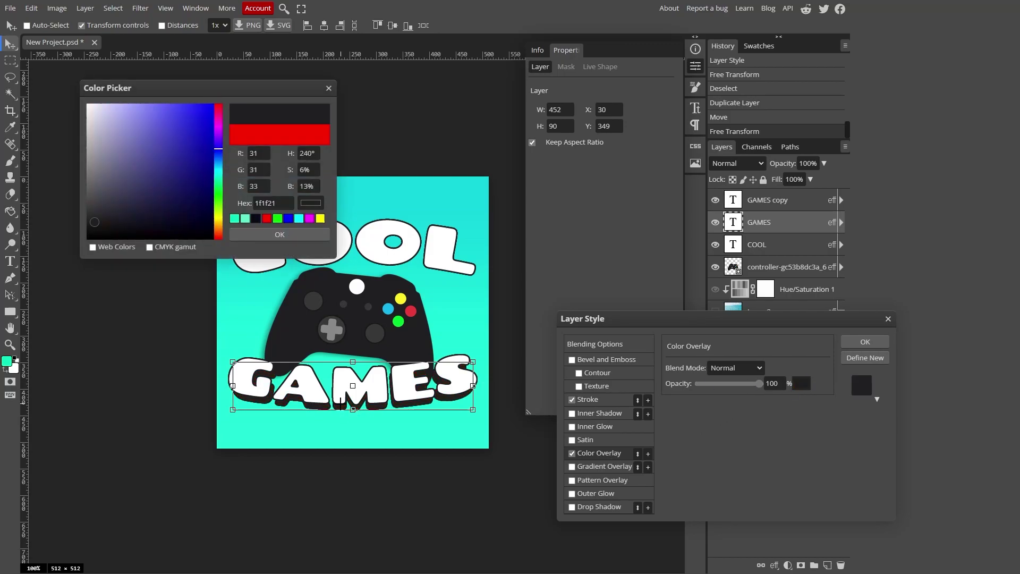
click(308, 234)
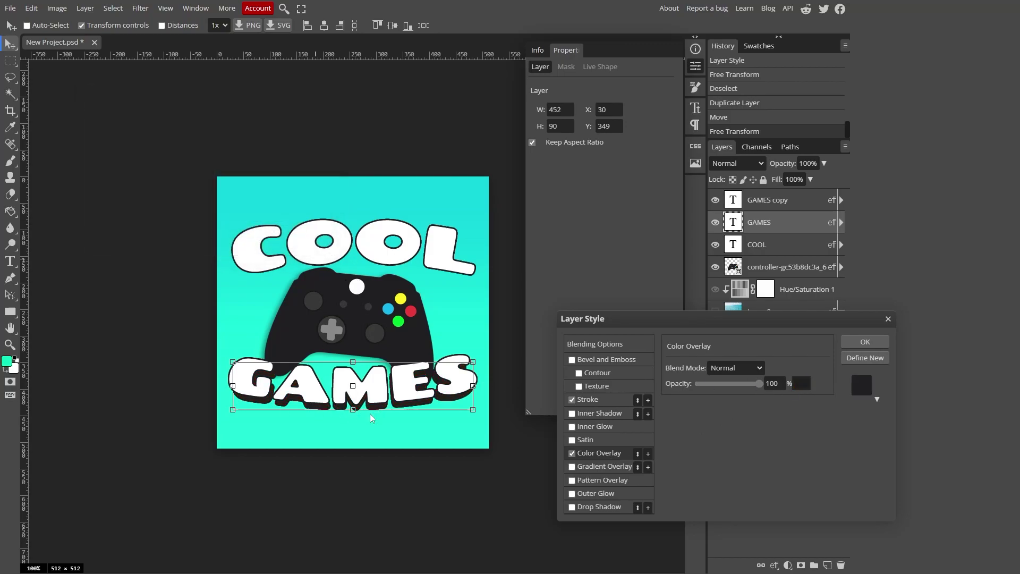
click(865, 341)
Enlarge the dark GAMES layer to about 466 × 93 px and shift both GAMES layers down slightly
drag(340, 360, 353, 363)
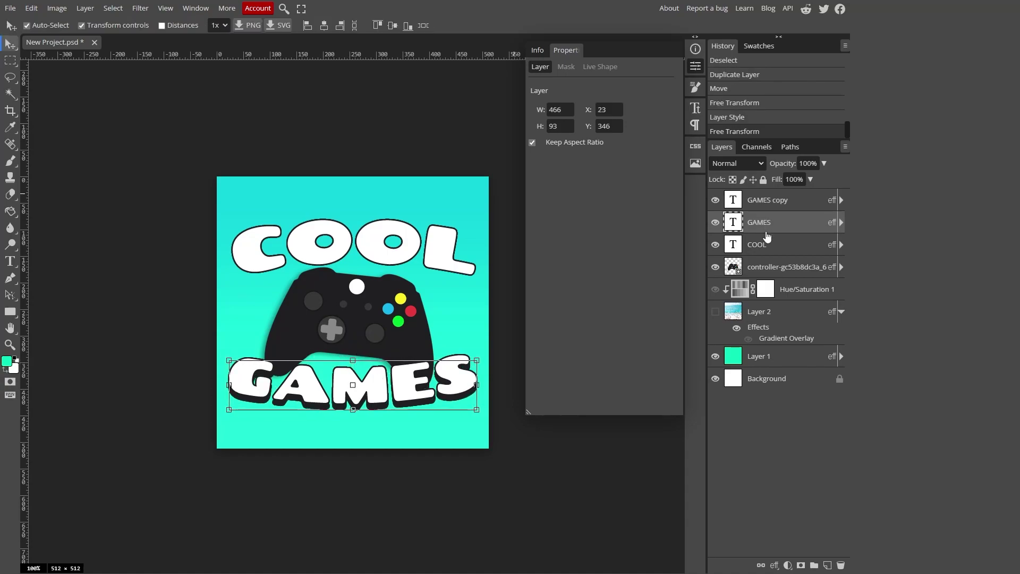
shift+click(769, 202)
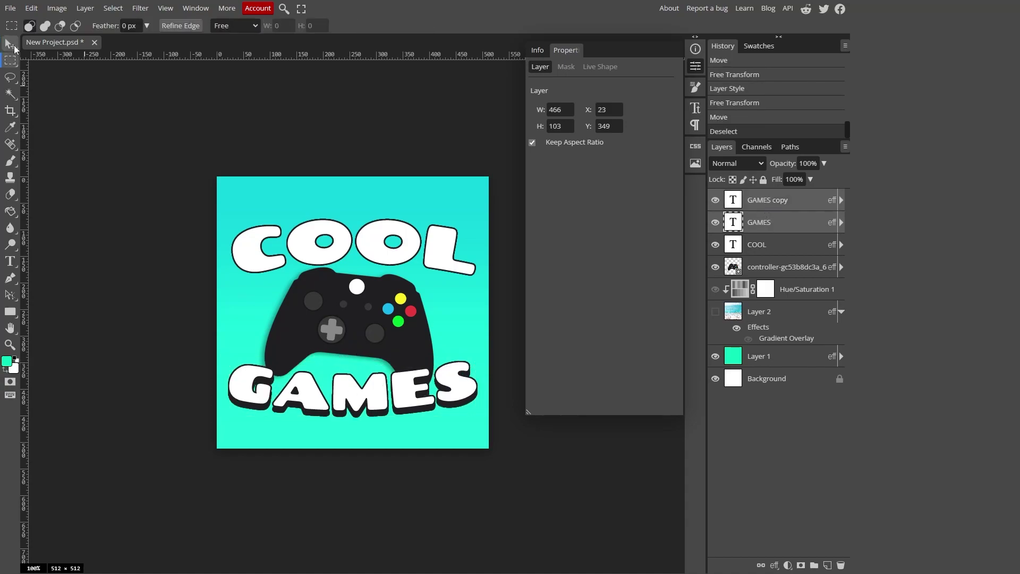
Duplicate the COOL text layer, move the copy down 10 px, and scale it up to about 104%
click(772, 245)
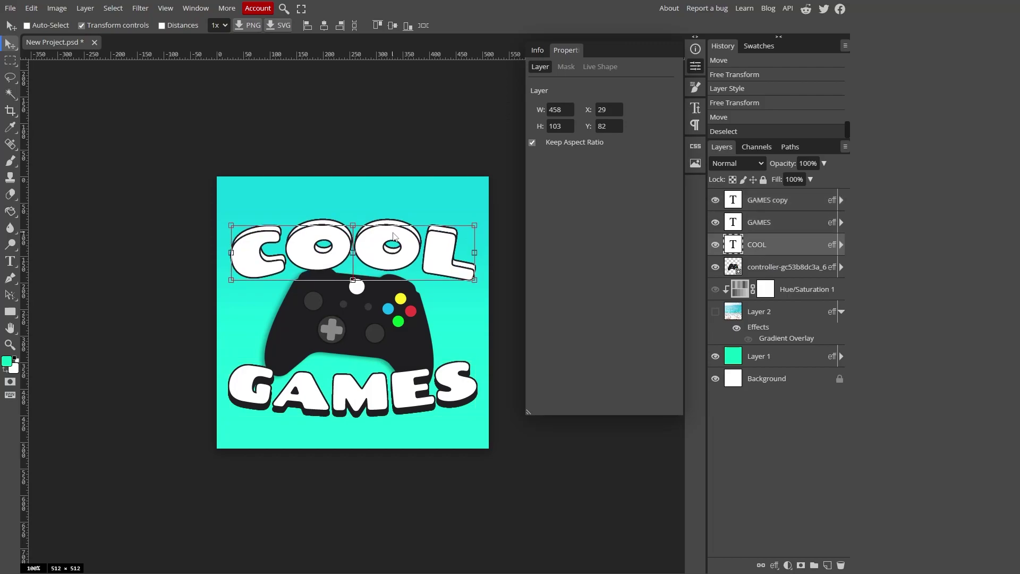
drag(393, 236, 394, 237)
drag(352, 280, 351, 283)
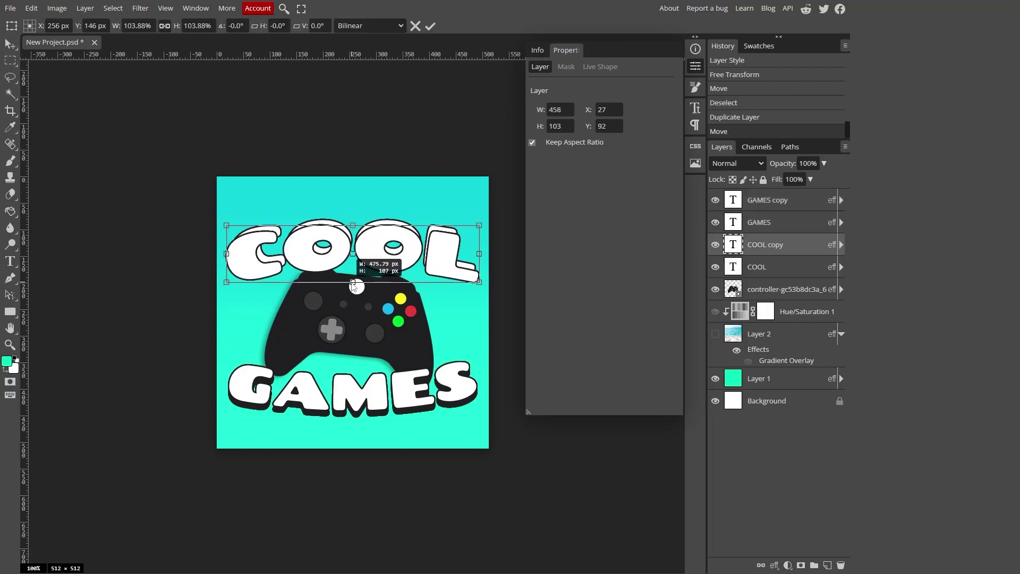
Apply the dark color overlay to the original COOL layer, offset it below the white copy, and raise both COOL layers
right_click(763, 267)
click(770, 274)
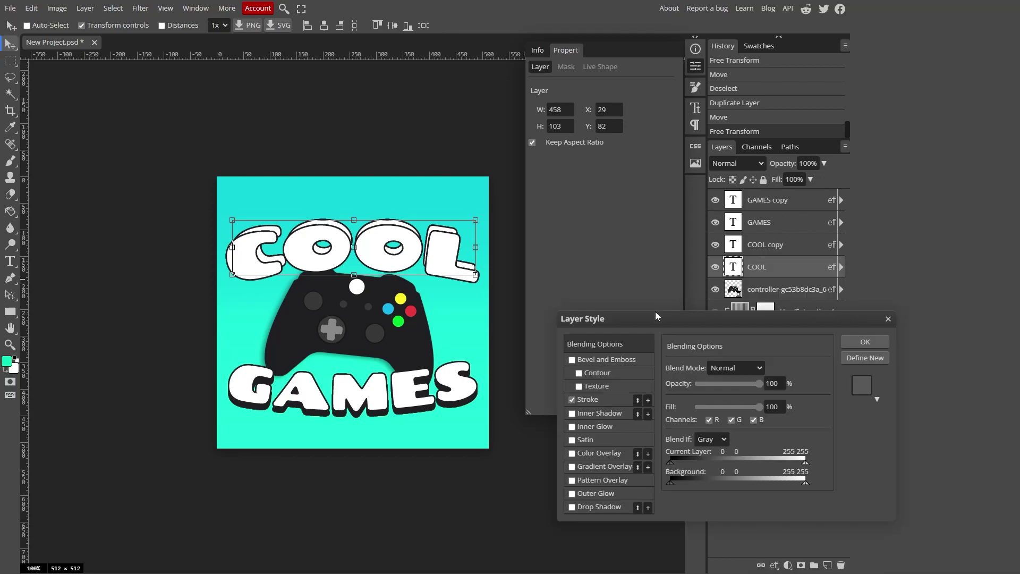
click(571, 454)
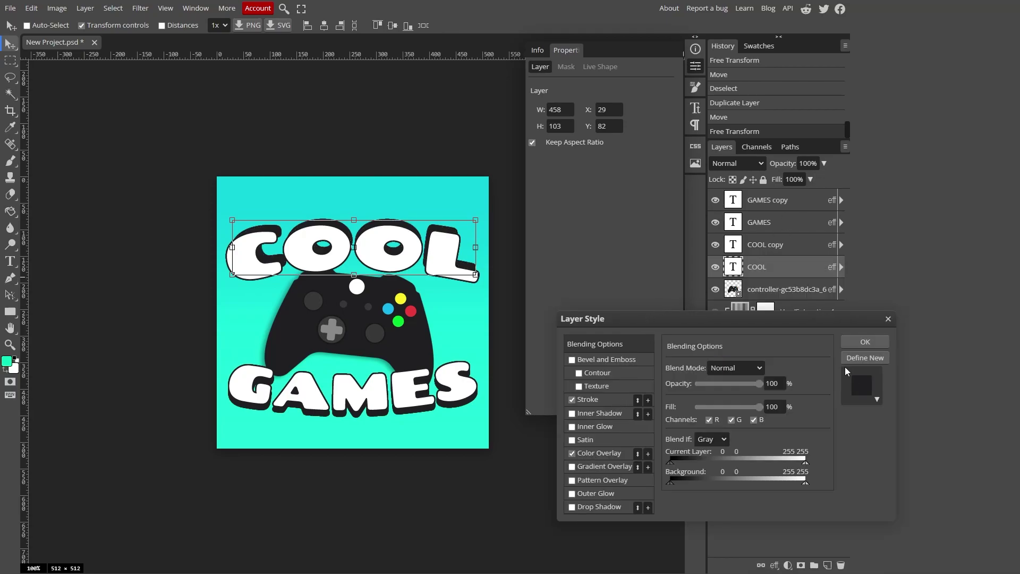
click(865, 341)
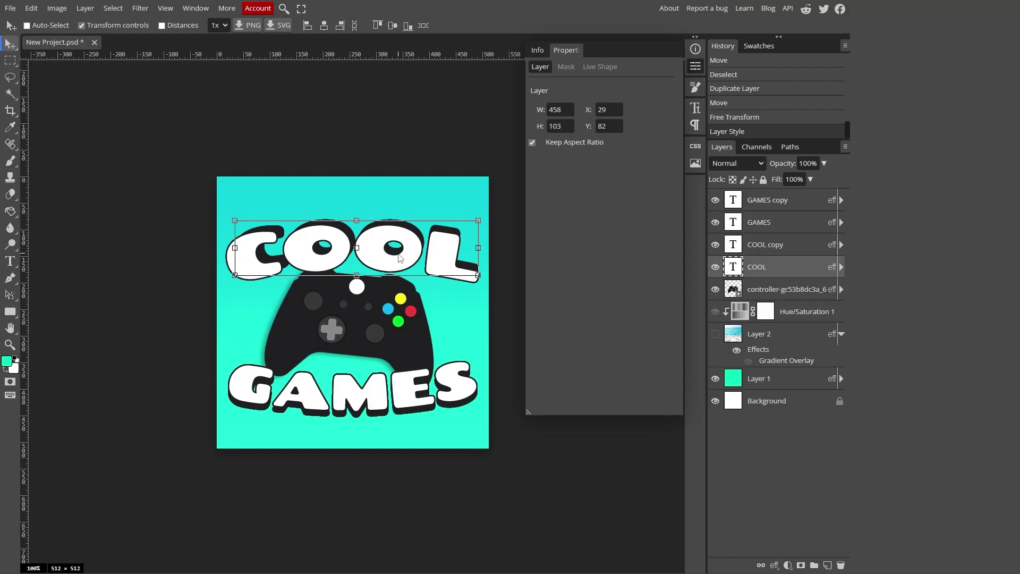
drag(399, 254, 391, 261)
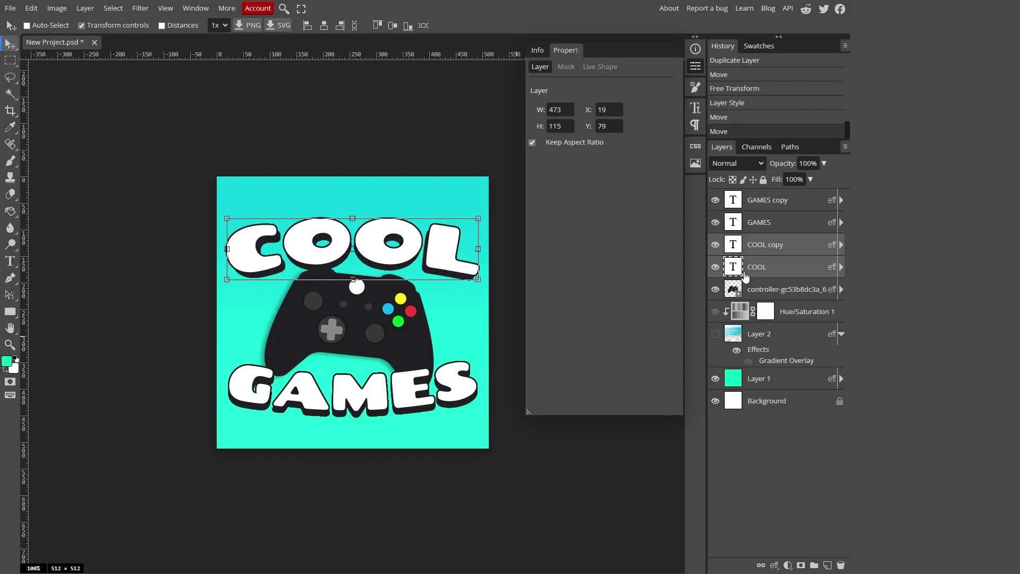
Rotate the controller further clockwise, place it between the two words at about X 63, Y 143, and apply the transform
click(771, 227)
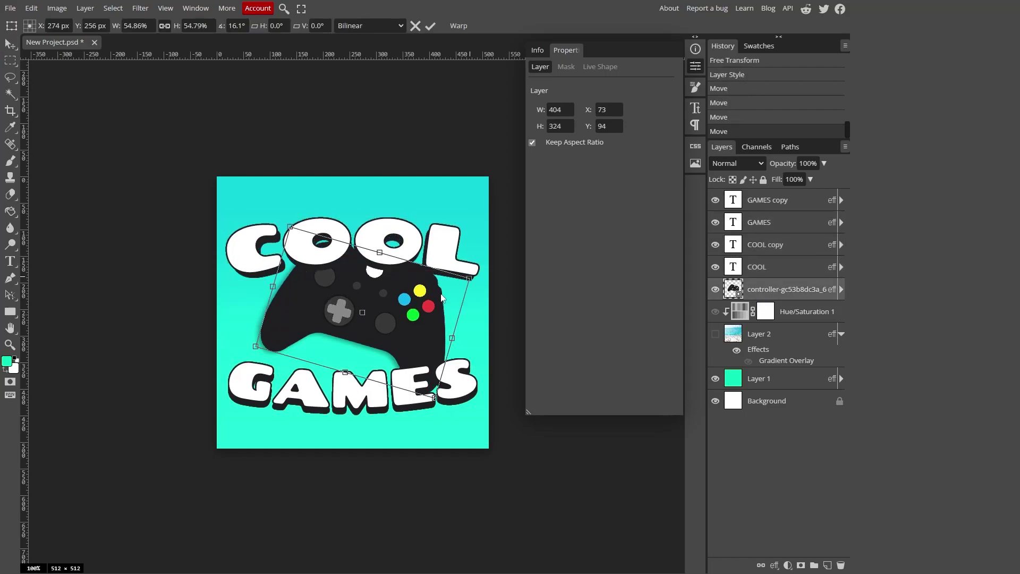
mouse_move(440, 293)
mouse_down()
mouse_move(419, 303)
mouse_move(432, 305)
mouse_up()
key(Return)
key(ctrl+d)
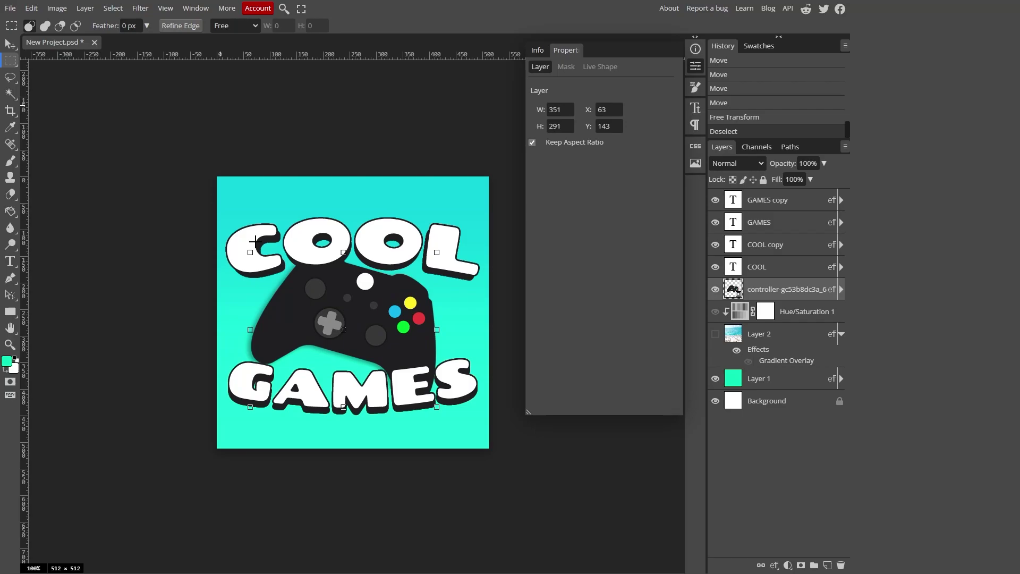
click(255, 242)
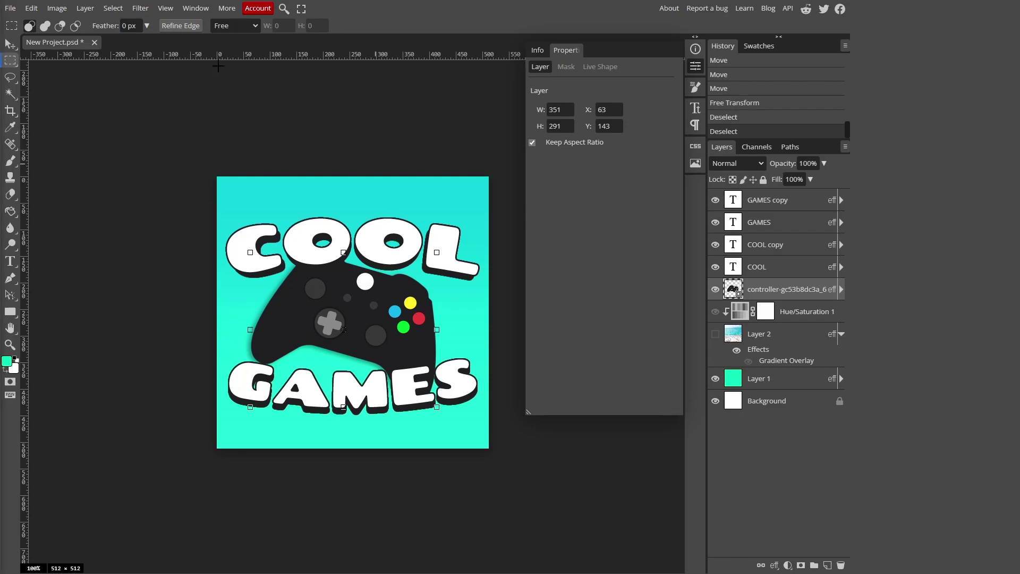
click(10, 9)
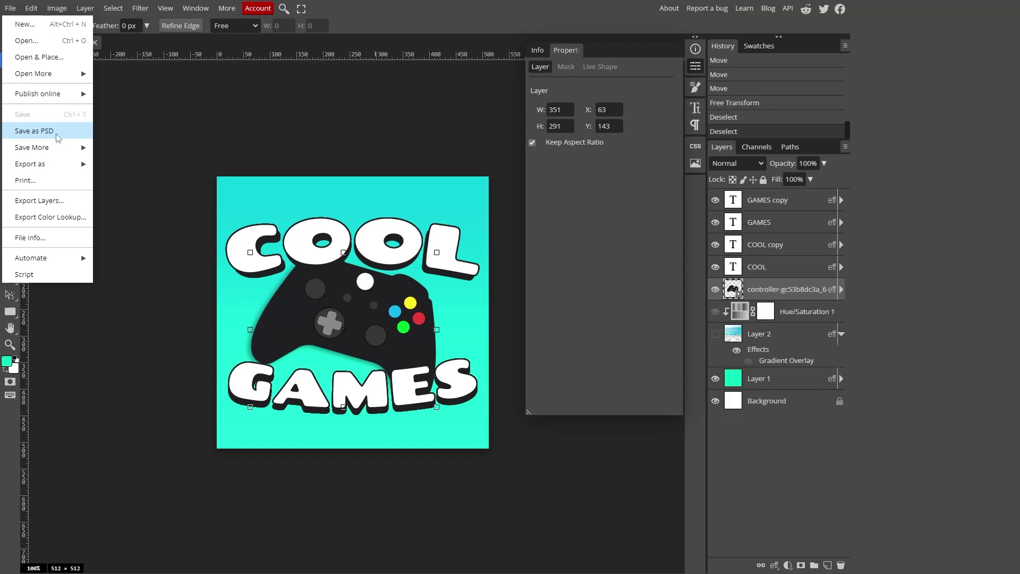
mouse_move(58, 165)
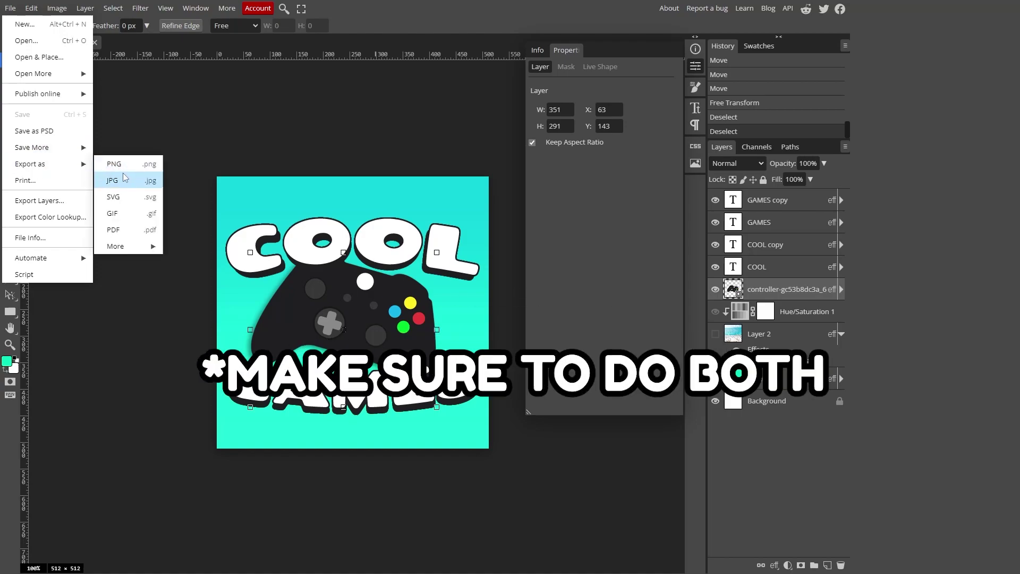
click(241, 112)
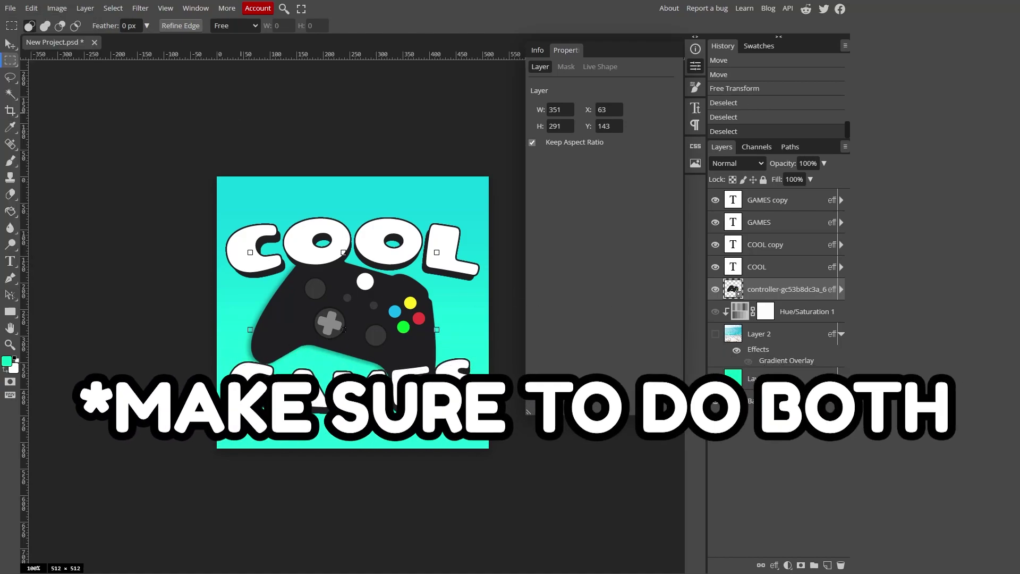